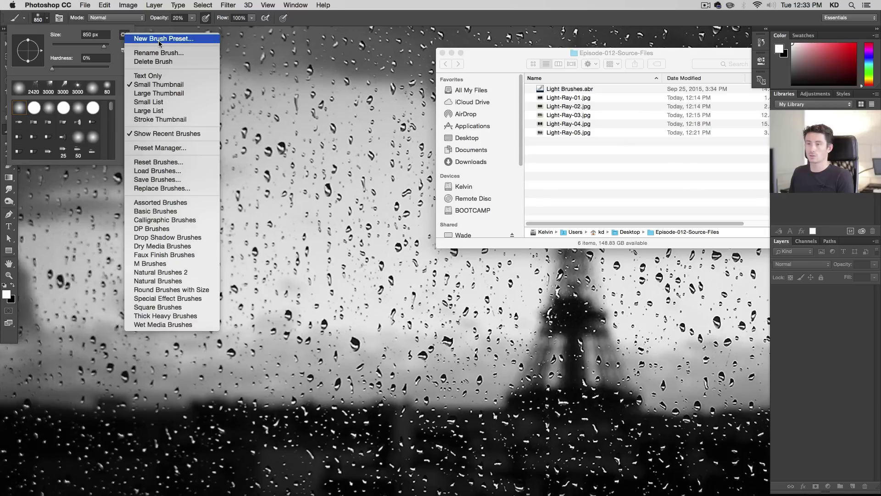
left_click(184, 171)
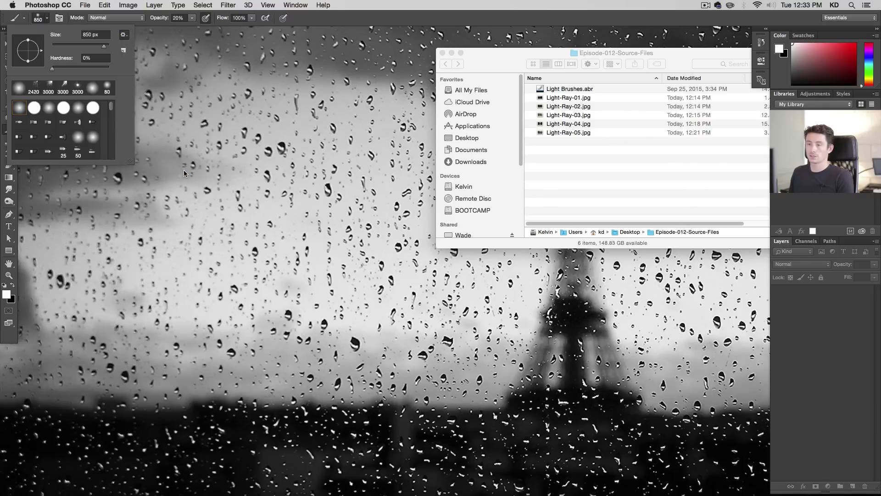
key("super+d")
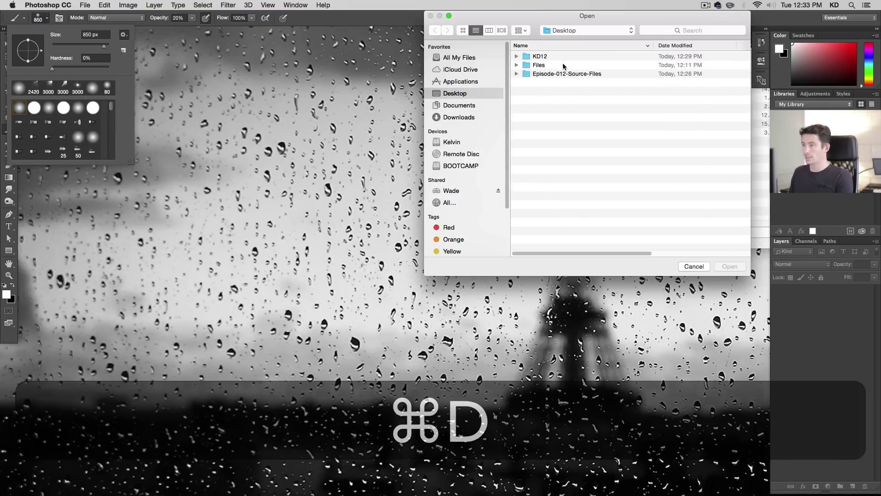
double_click(574, 73)
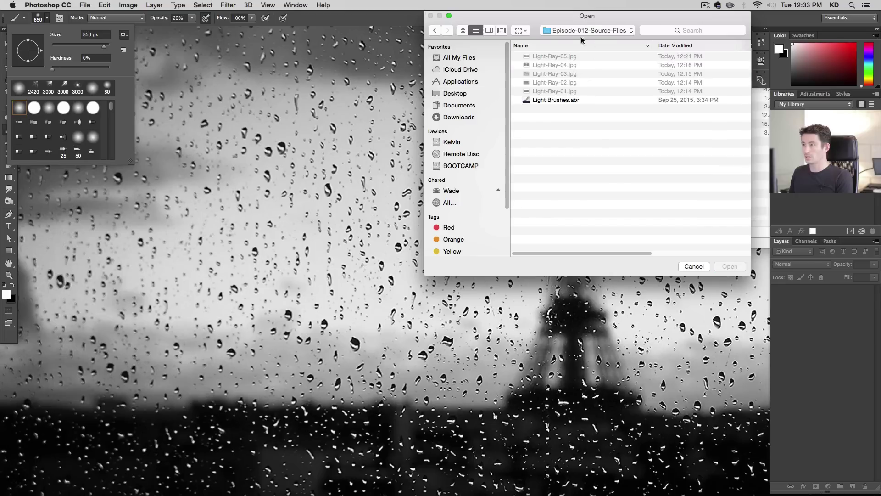
left_click(567, 100)
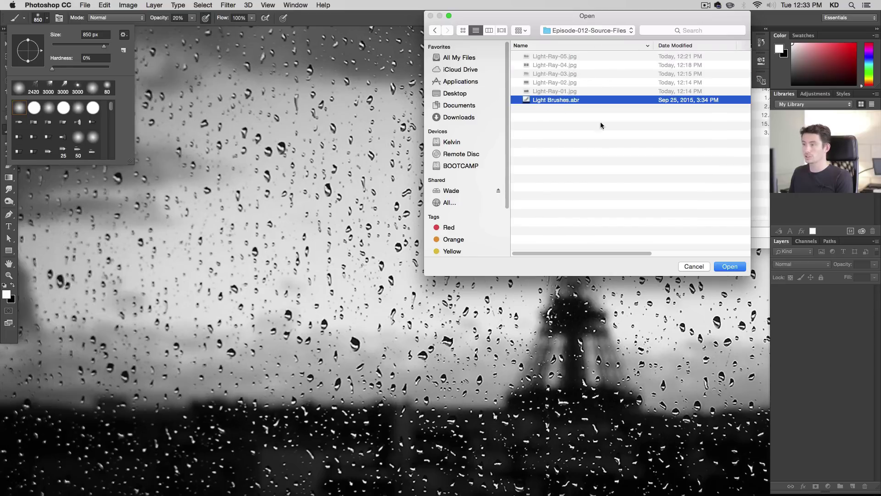
left_click(693, 266)
scroll(48, 117, "down", 10)
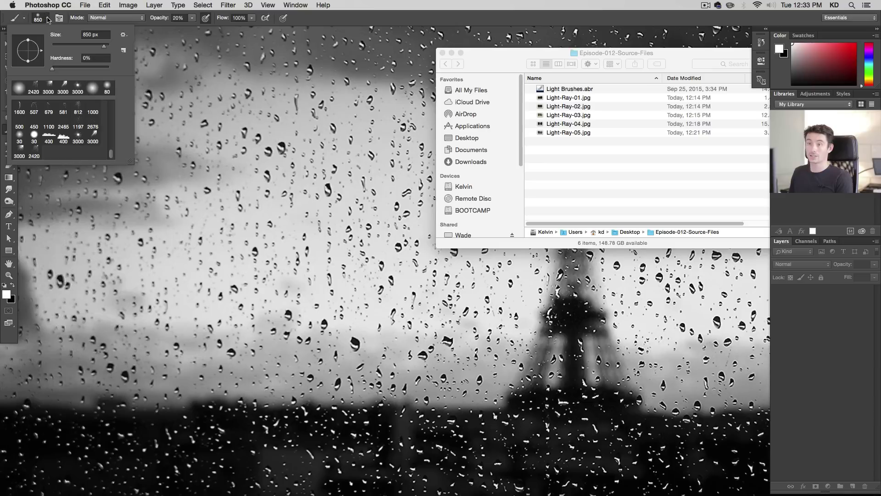
left_click(48, 20)
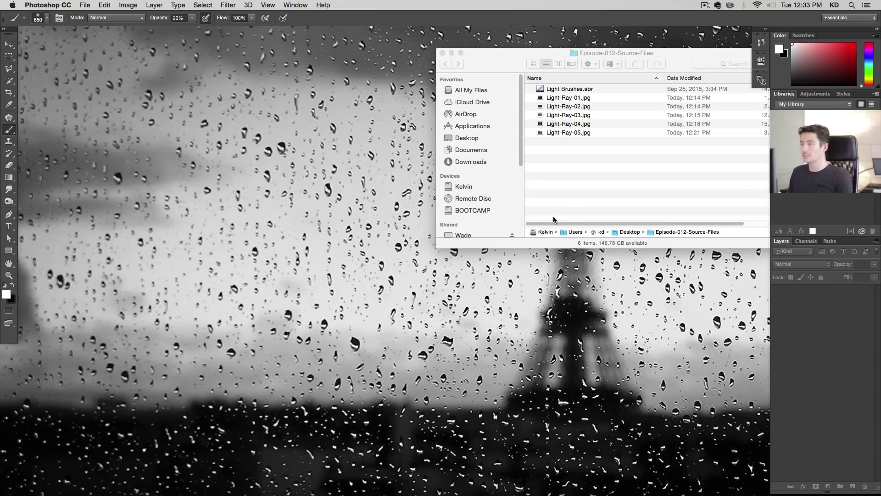
Open Light-Ray-01.jpg from the Episode-012-Source-Files folder and enlarge its document window around the image
left_click(596, 186)
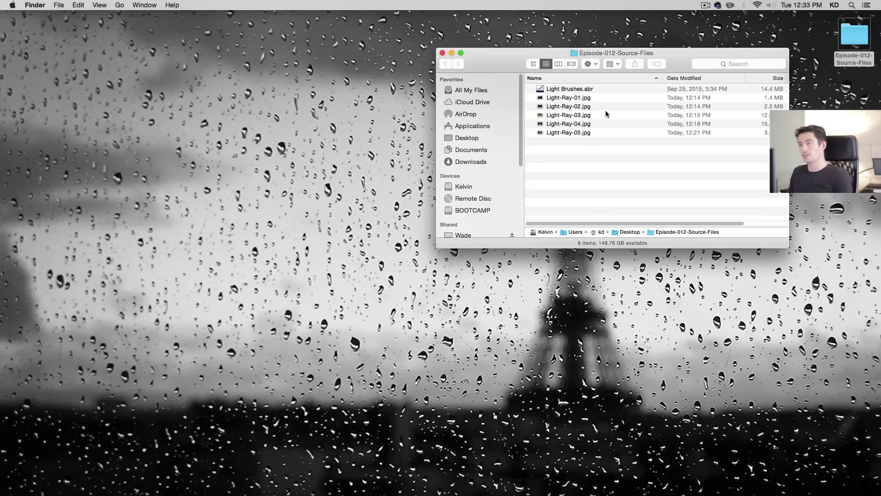
double_click(595, 97)
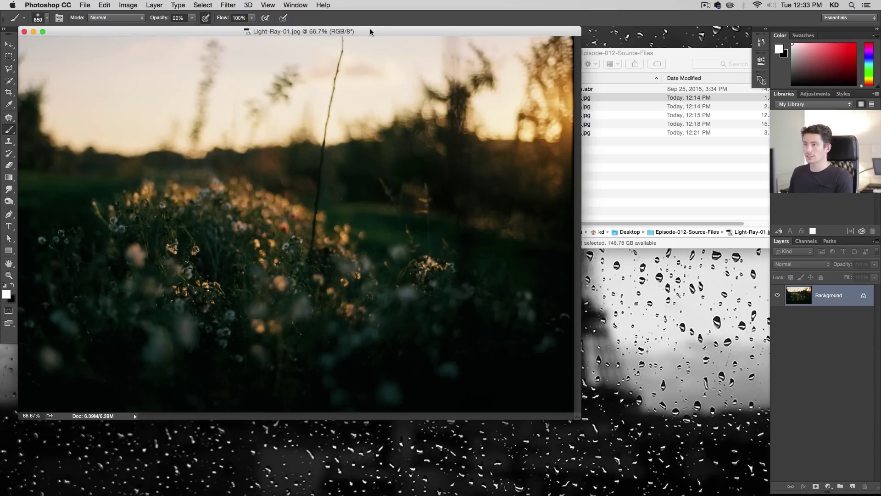
left_click_drag(370, 31, 438, 37)
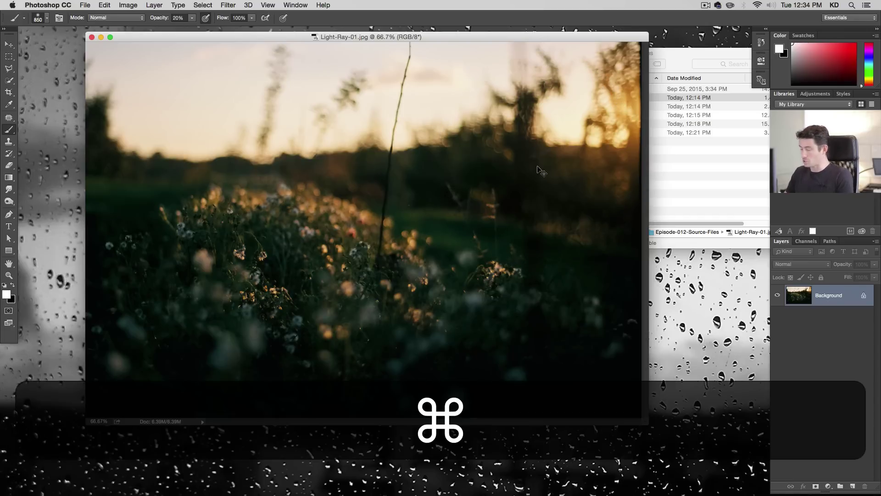
key("super+plus")
key("alt+super+minus")
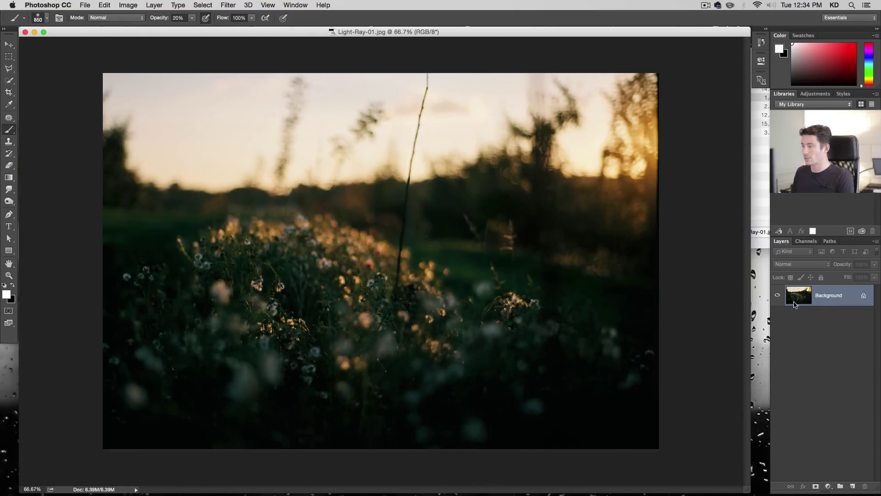
Add a new layer above the Background and choose the 3000 px light-ray brush, reduced to 2120 px
left_click(853, 485)
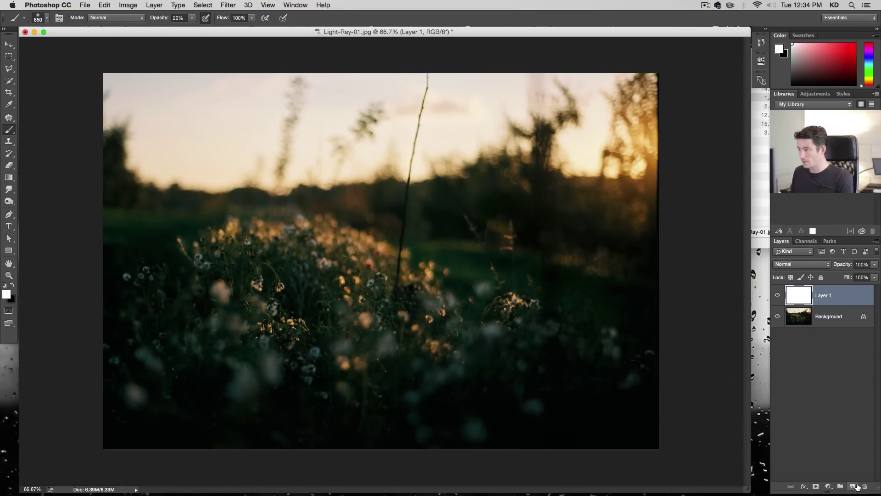
left_click(42, 18)
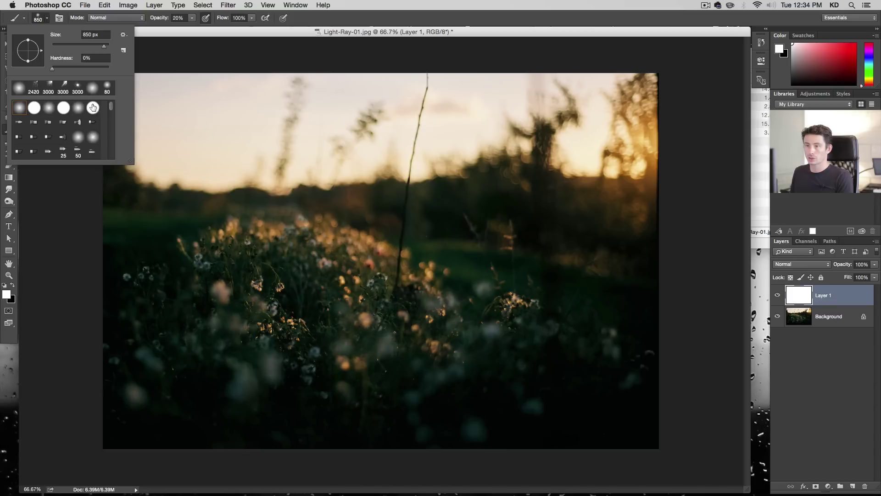
scroll(84, 121, "down", 5)
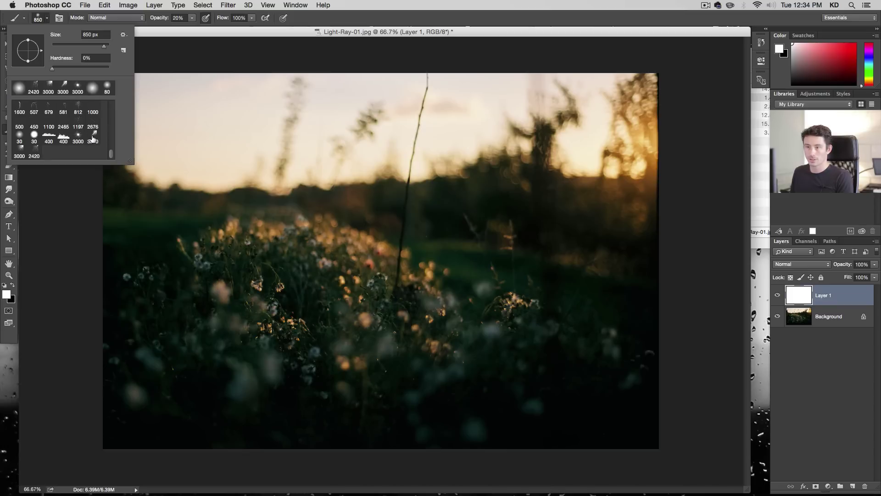
left_click(93, 138)
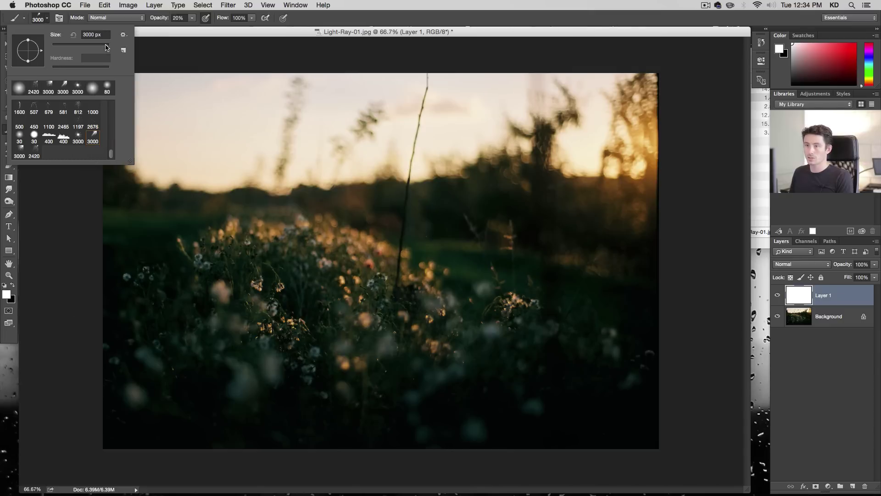
mouse_move(106, 46)
left_mouse_down()
mouse_move(97, 47)
mouse_move(107, 49)
left_mouse_up()
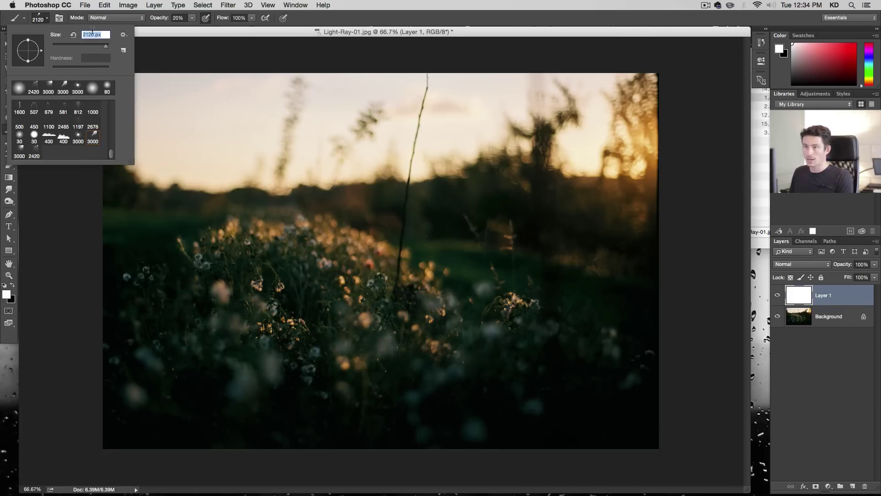
left_click(46, 18)
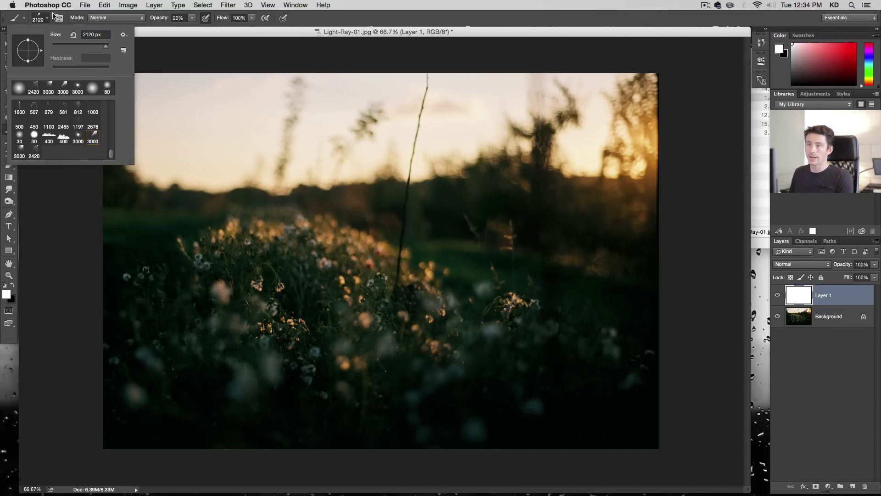
left_click(53, 16)
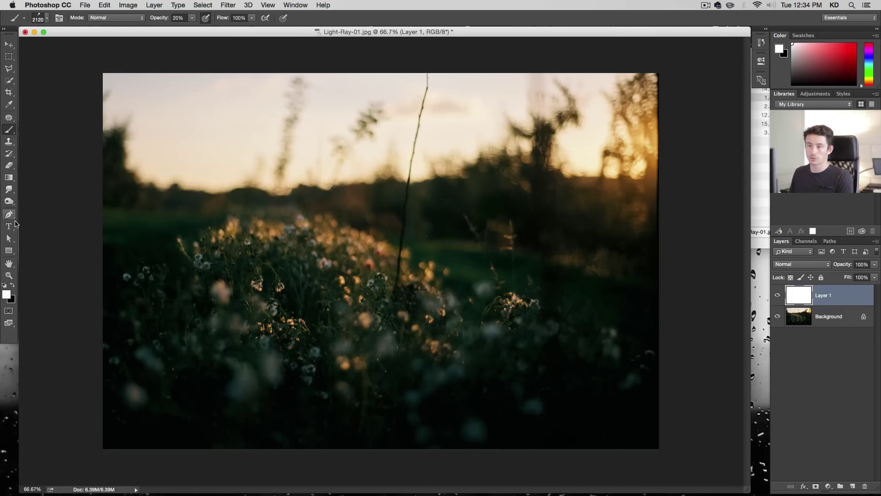
Sample the pale yellow glow beside the sun as the foreground color and return to the Brush tool
left_click(9, 105)
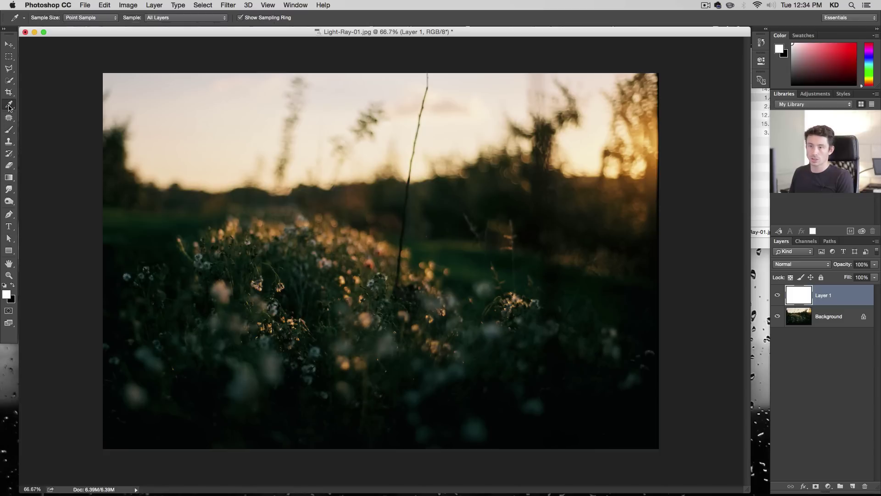
left_click(613, 170)
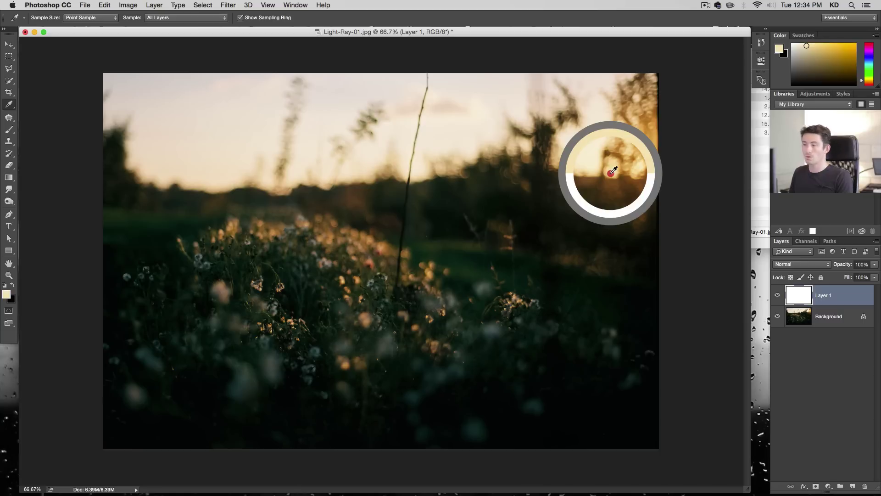
left_click_drag(613, 170, 616, 169)
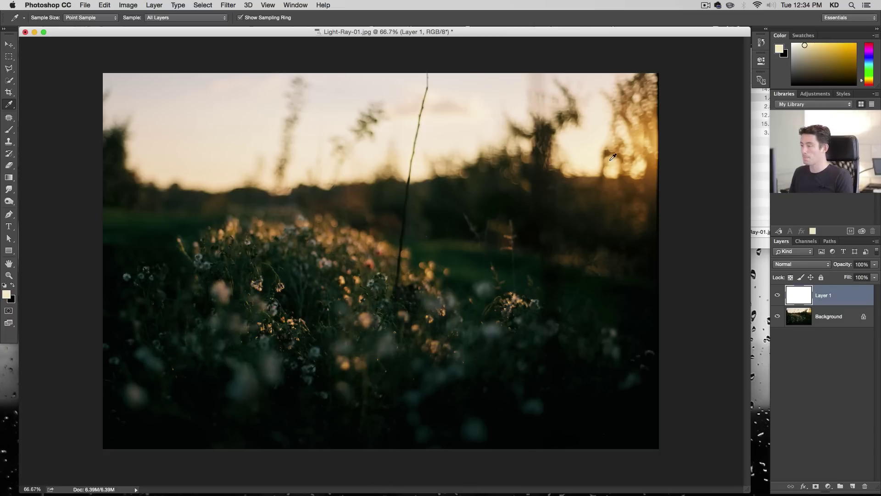
left_click(9, 131)
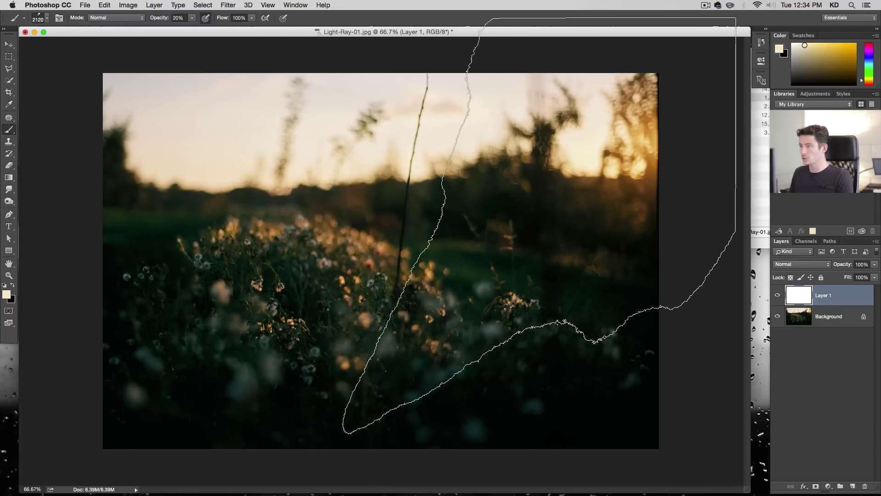
Undo a trial light-ray stamp and set the brush to 100% opacity and 1200 px size
left_click(551, 163)
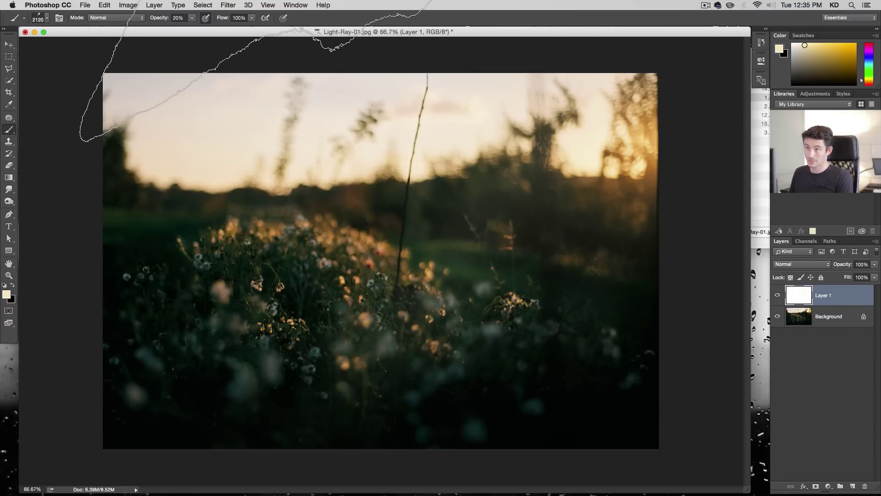
key("super+z")
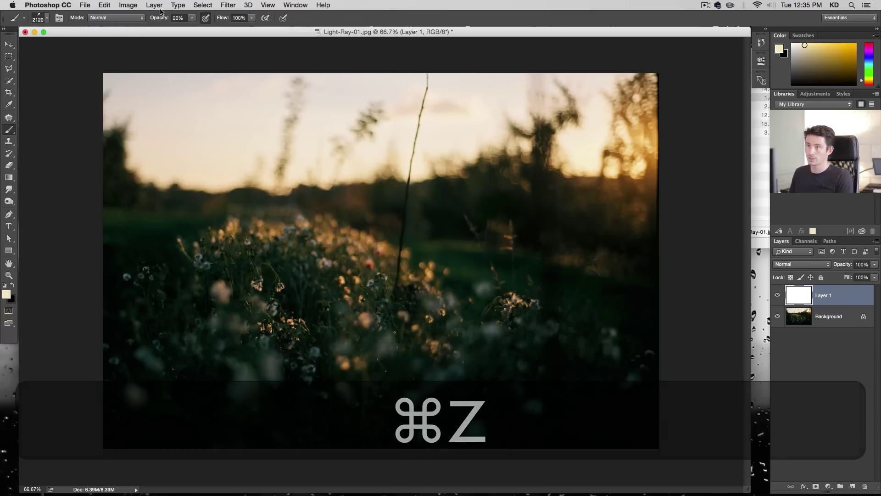
mouse_move(193, 19)
left_mouse_down()
mouse_move(196, 29)
mouse_move(279, 33)
mouse_move(266, 34)
left_mouse_up()
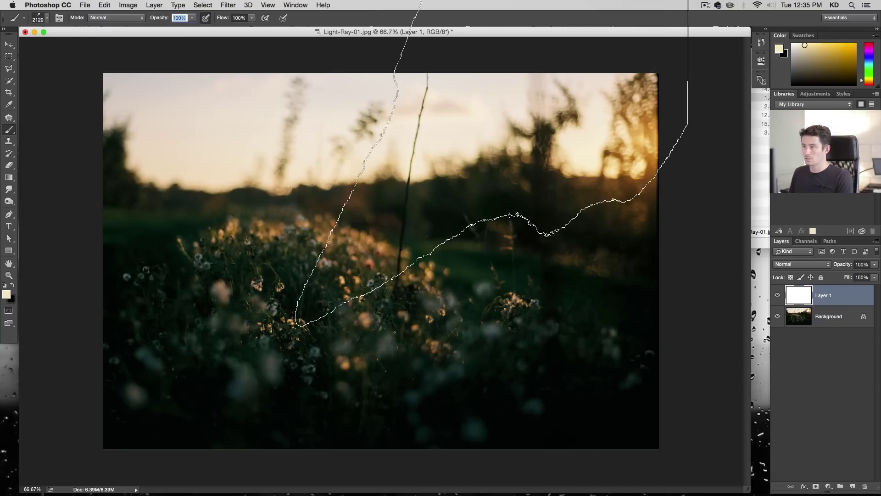
right_click(400, 275)
left_click(450, 244)
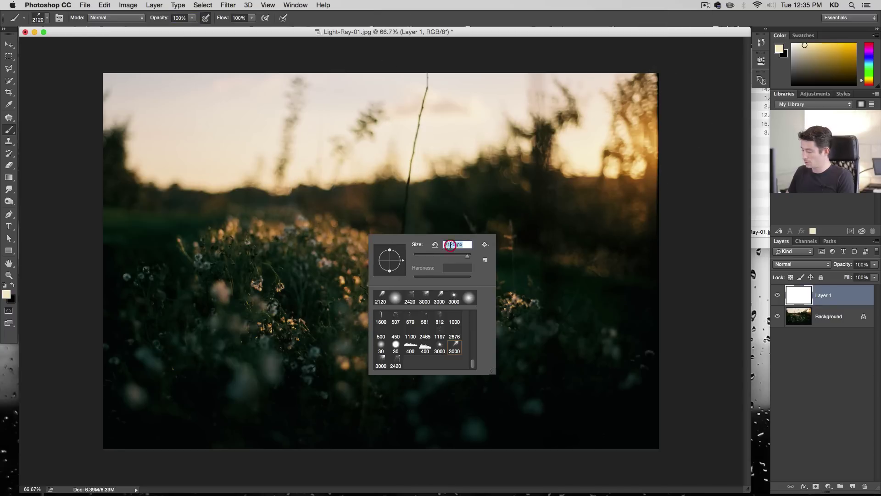
type("1200")
key("Return")
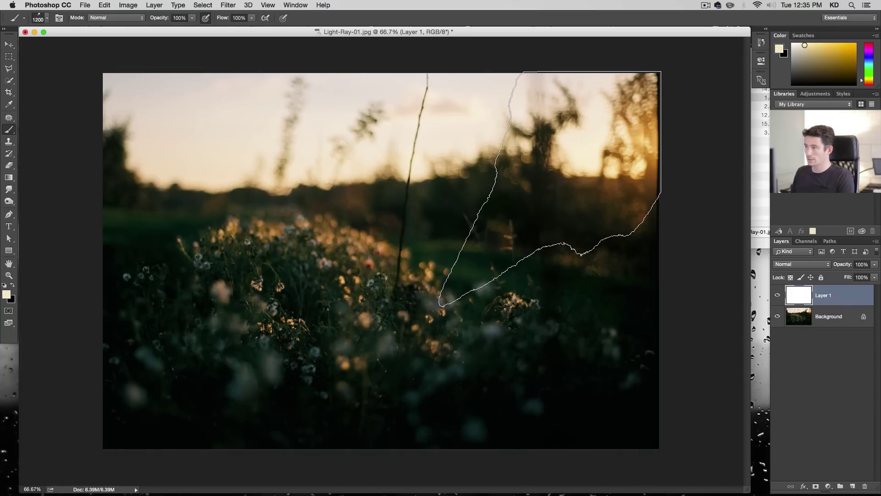
Stamp one light ray over the sunlit trees on Layer 1 and scale it up toward the image's lower-left corner
left_click(550, 188)
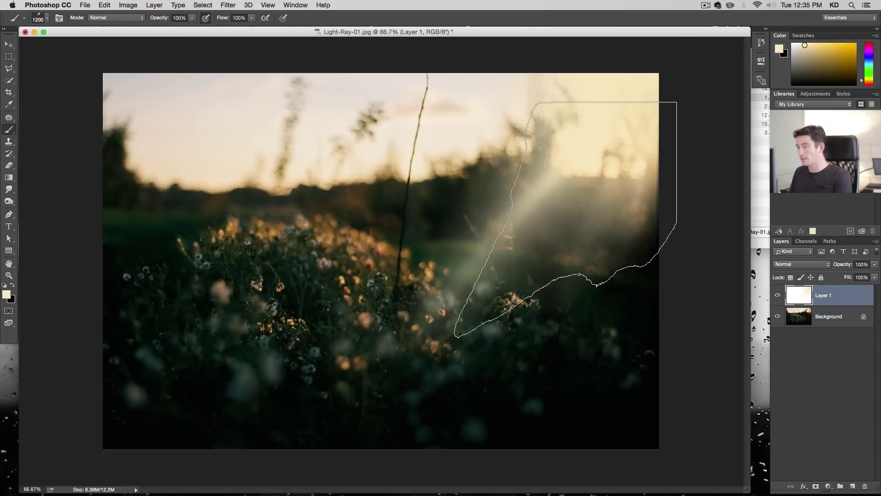
key("super+t")
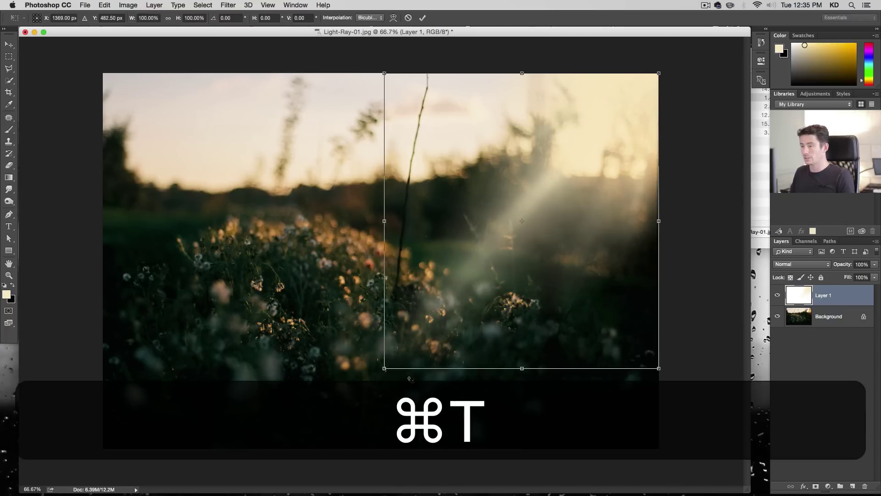
mouse_move(385, 368)
left_mouse_down()
mouse_move(271, 468)
mouse_move(165, 494)
left_mouse_up()
key("Return")
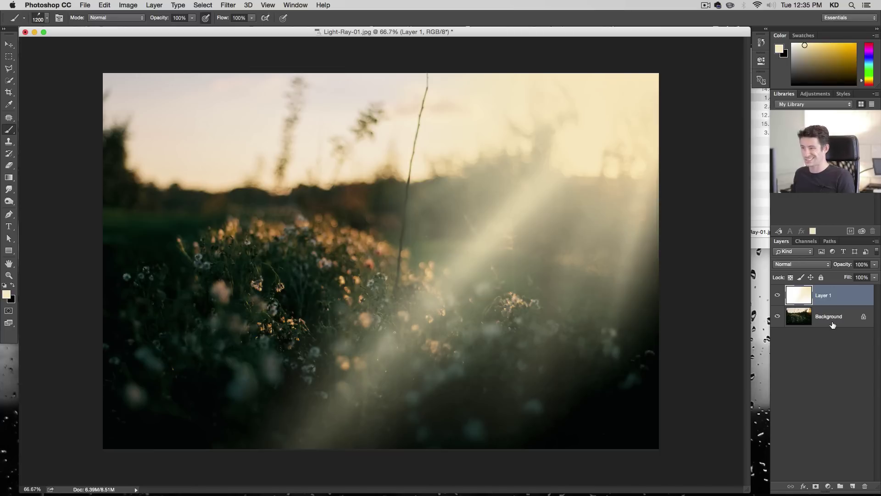
double_click(858, 295)
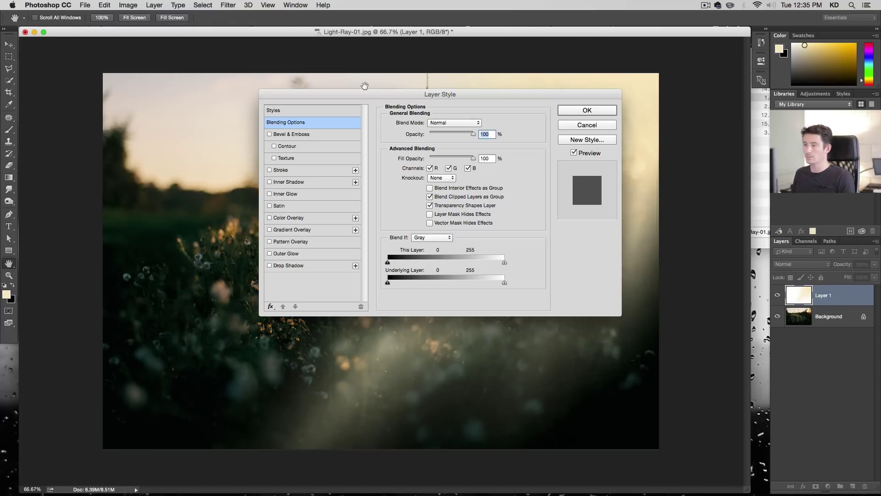
left_click_drag(369, 95, 437, 91)
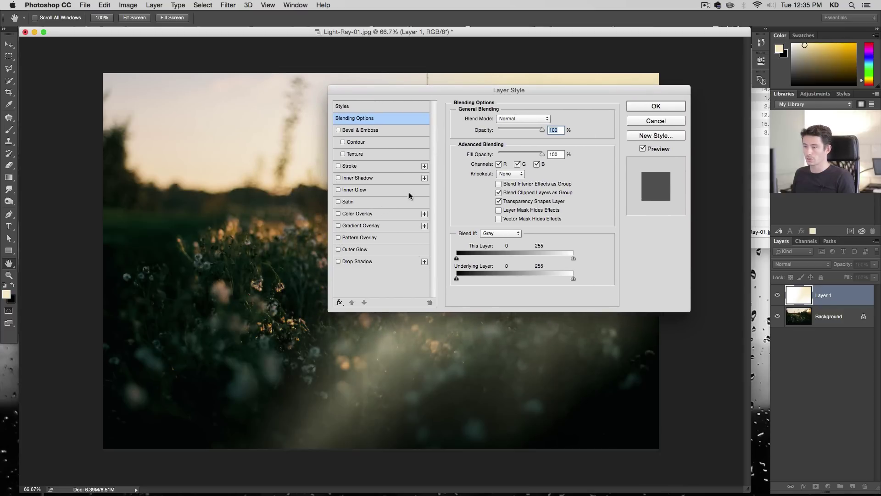
left_click(381, 226)
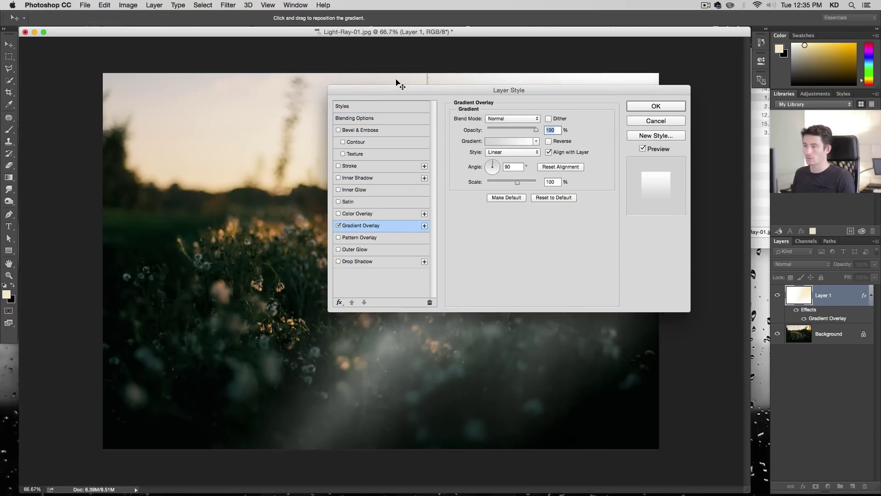
left_click_drag(395, 91, 161, 89)
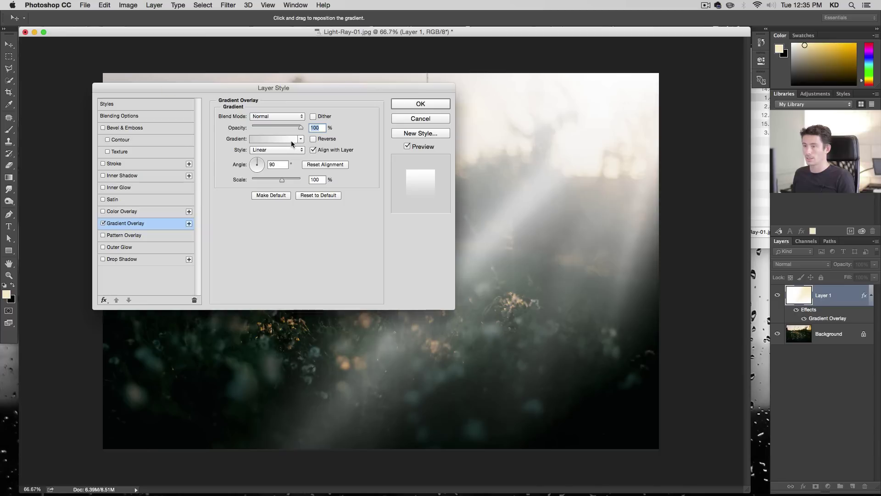
left_click(302, 139)
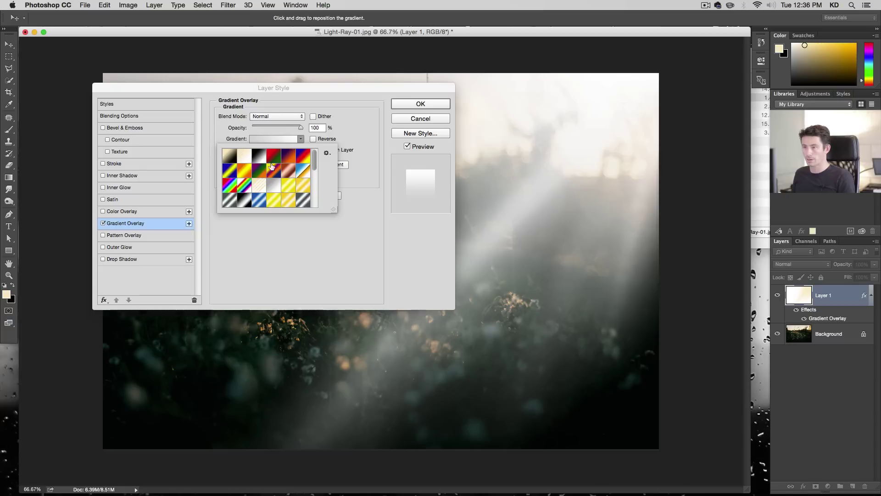
scroll(303, 170, "down", 5)
scroll(300, 170, "up", 6)
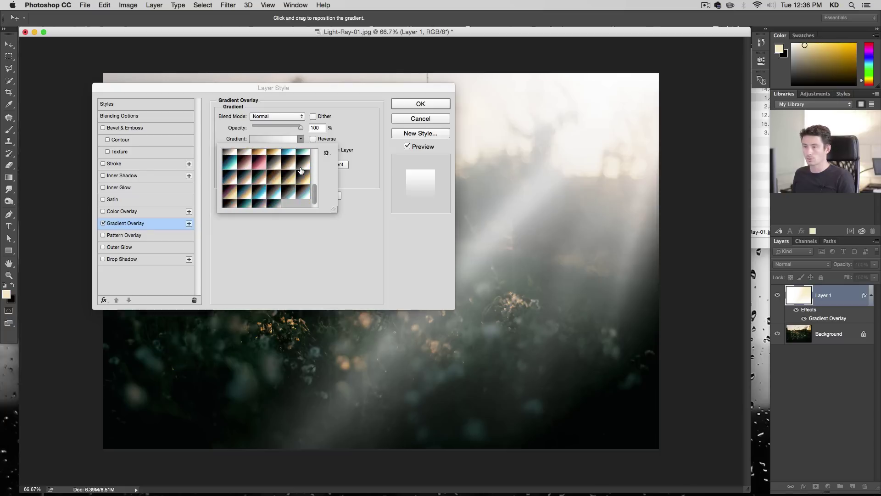
left_click(411, 120)
key("b")
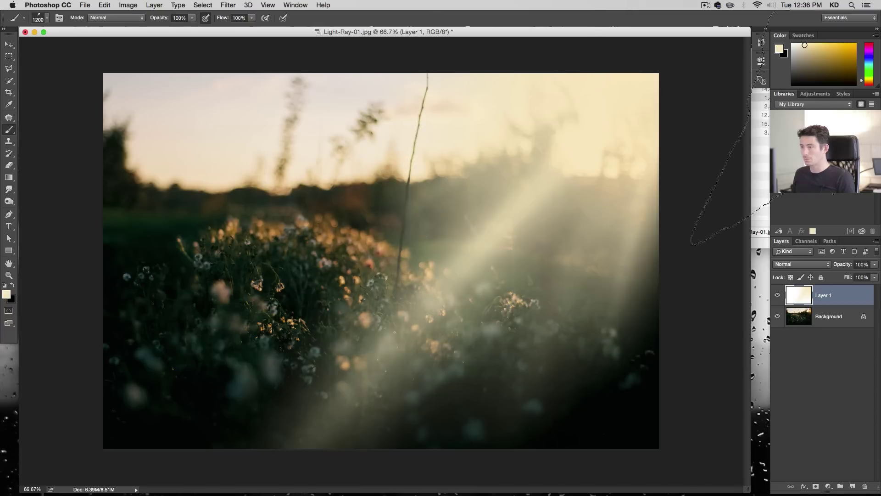
With Layer 1 temporarily hidden, sample the pale sky glow as foreground color and the golden orange beside the sun as background color
left_click(778, 296)
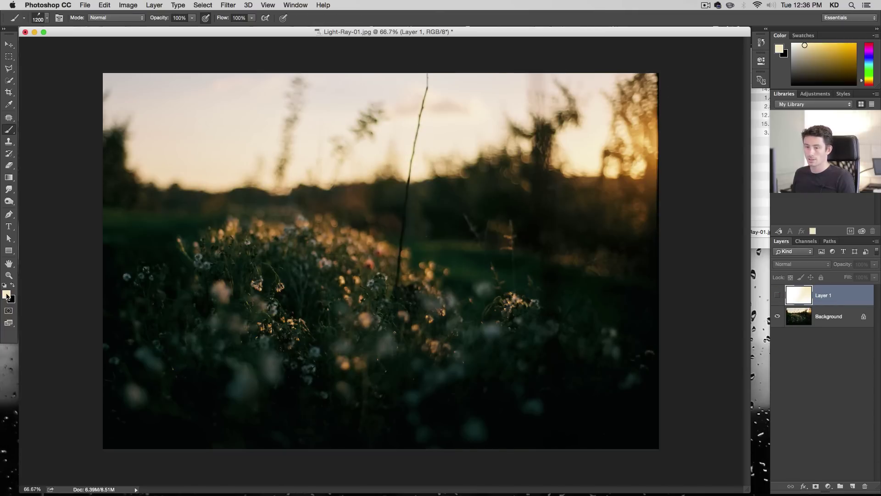
left_click(8, 104)
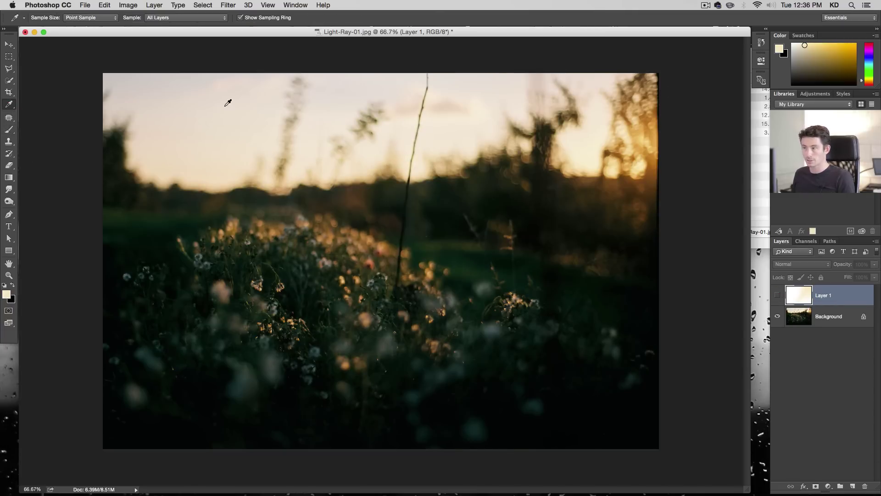
left_click(581, 148)
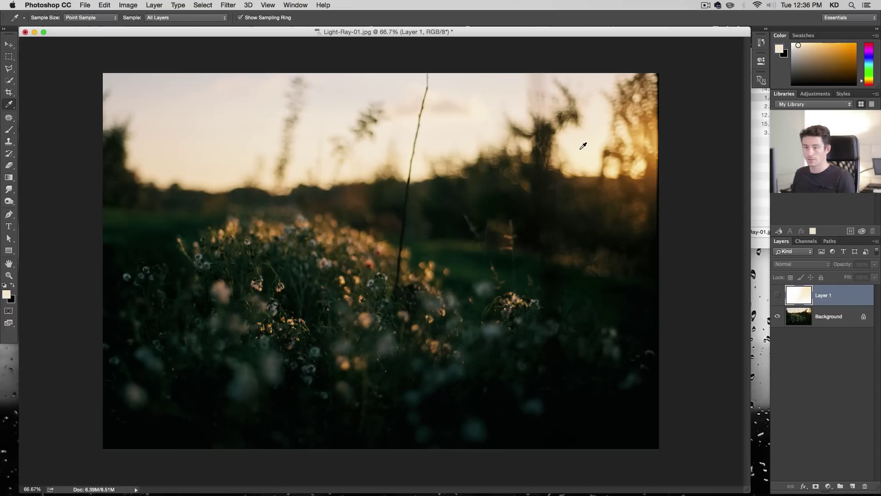
key("x")
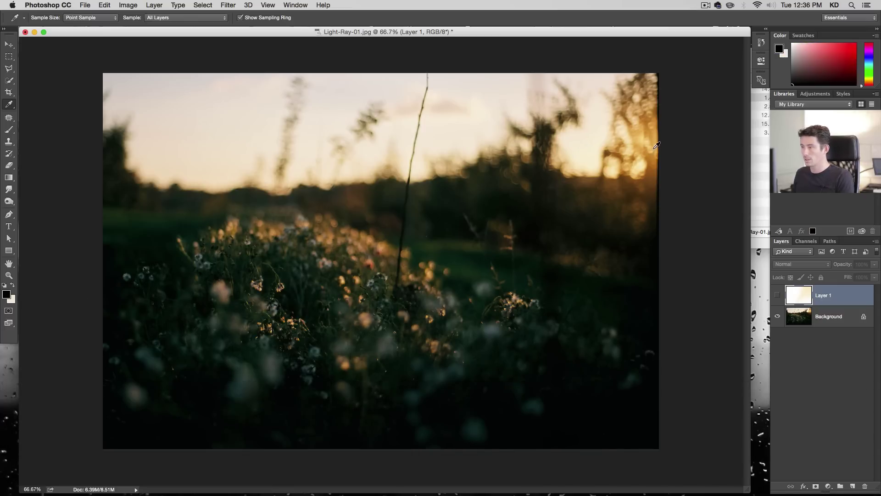
left_click(658, 140)
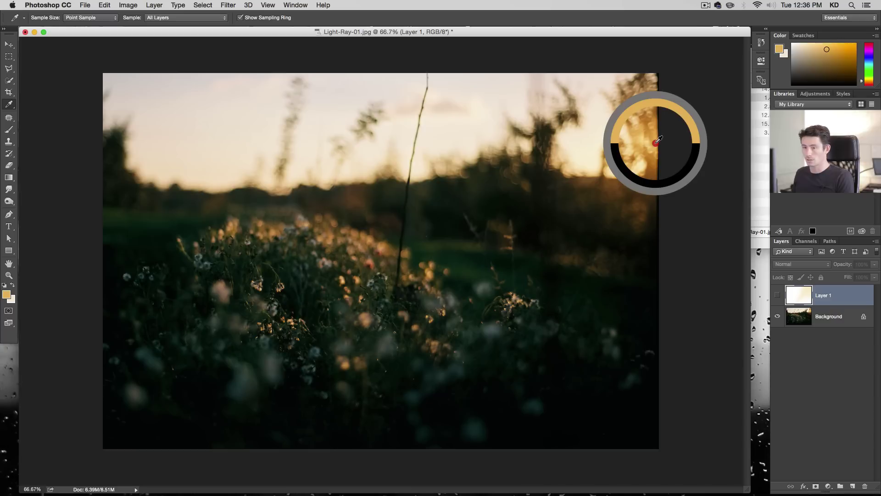
key("x")
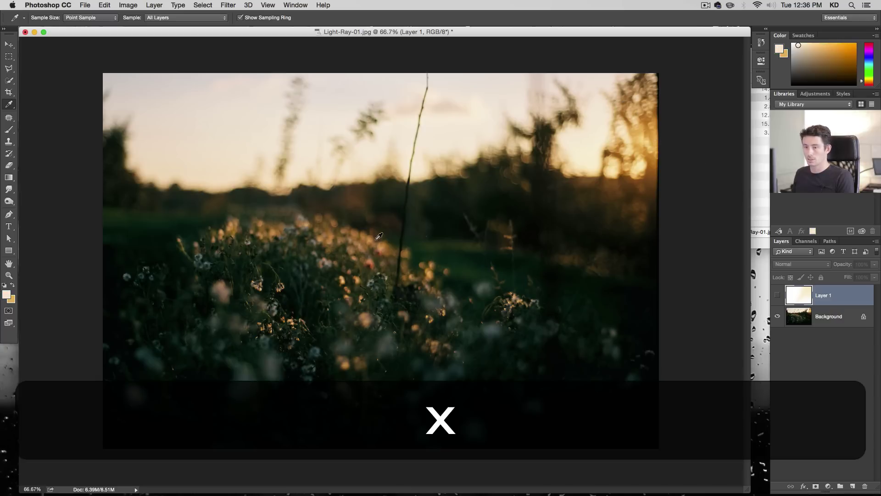
left_click(590, 168)
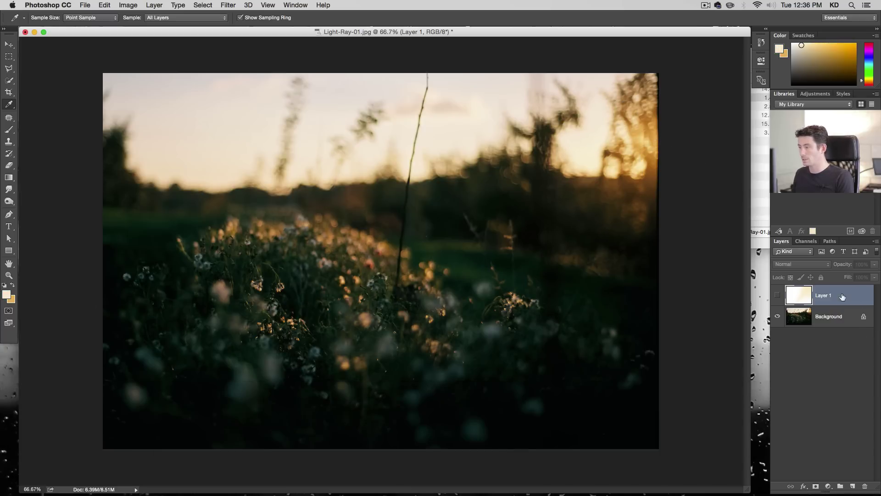
left_click(777, 295)
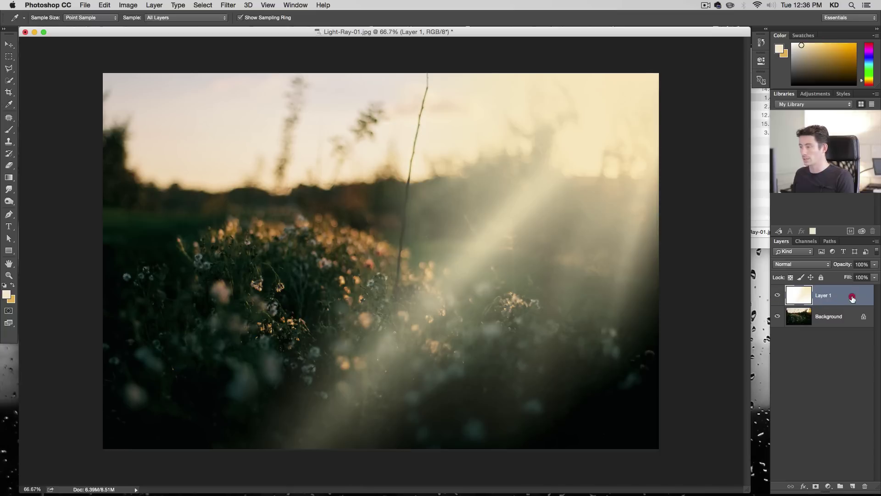
Add a Gradient Overlay to Layer 1 using the foreground-to-background gradient of pale yellow and golden orange
double_click(852, 296)
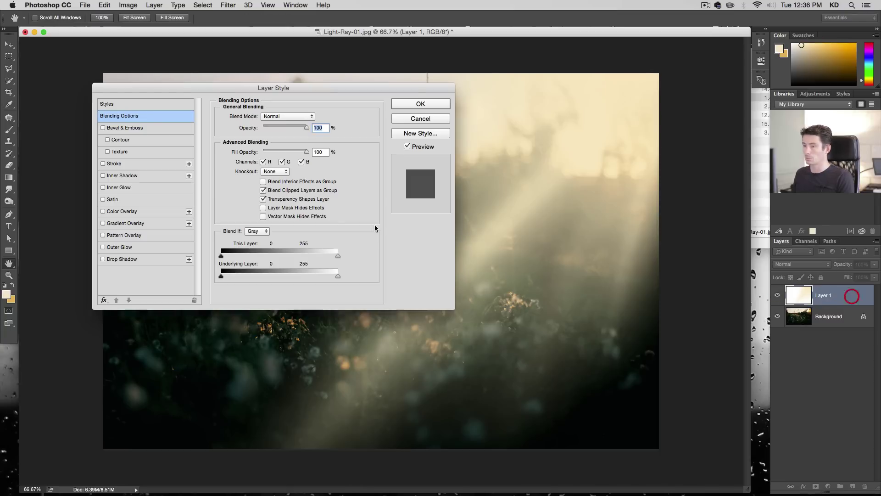
left_click(134, 222)
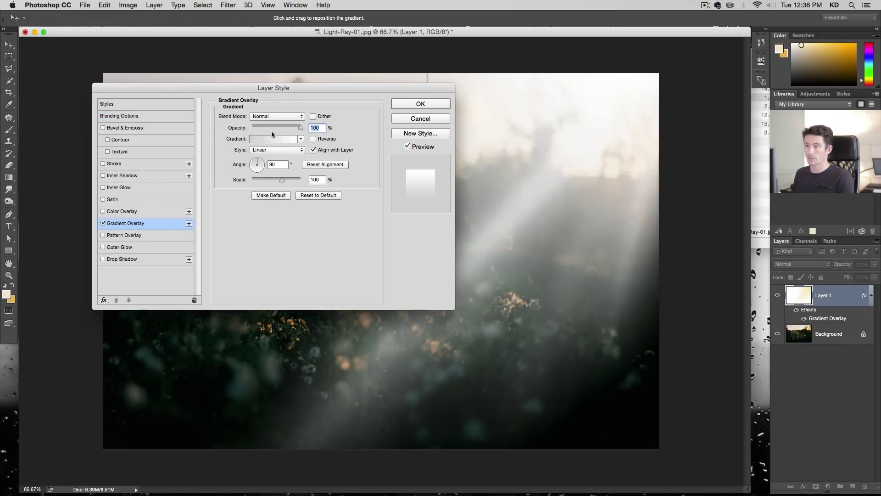
left_click(301, 138)
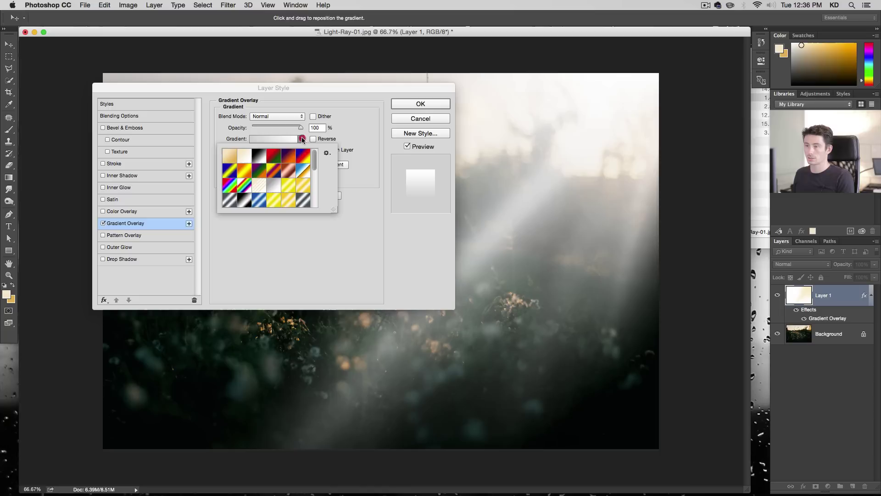
left_click(229, 157)
left_click(365, 100)
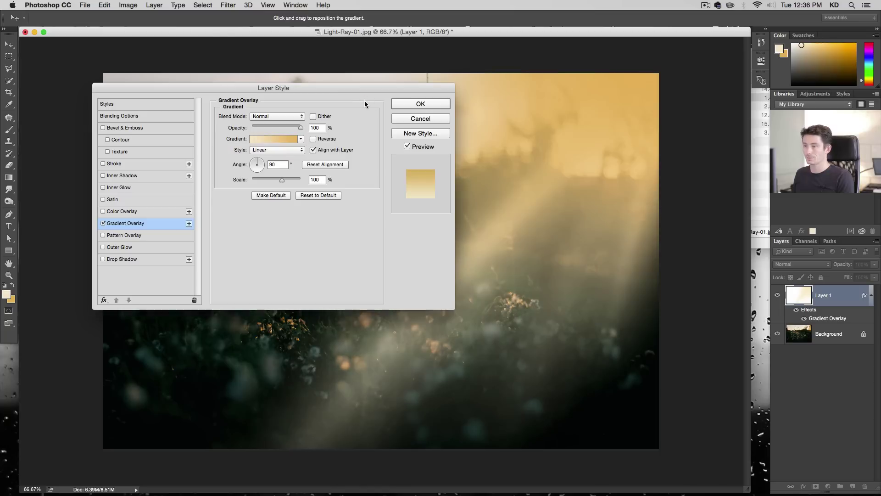
Set the gradient overlay's angle to -137° with the scale at 100%, and apply the layer style
left_click_drag(358, 86, 305, 80)
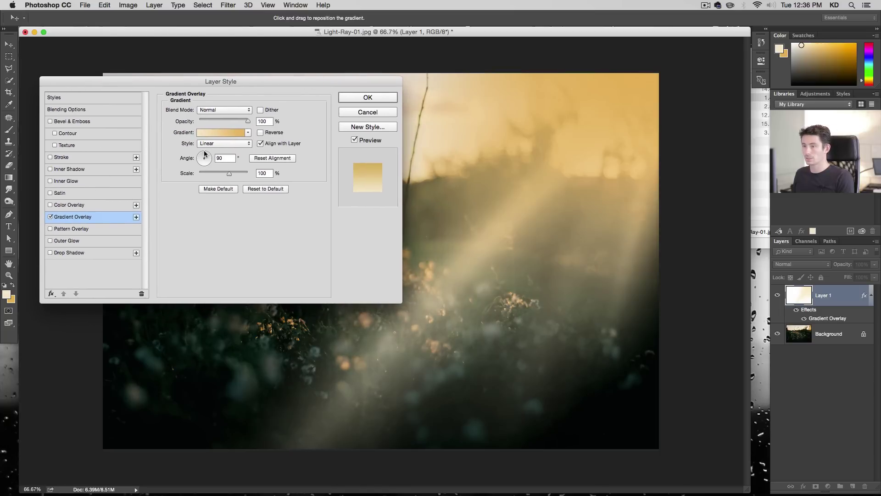
left_click_drag(204, 154, 218, 148)
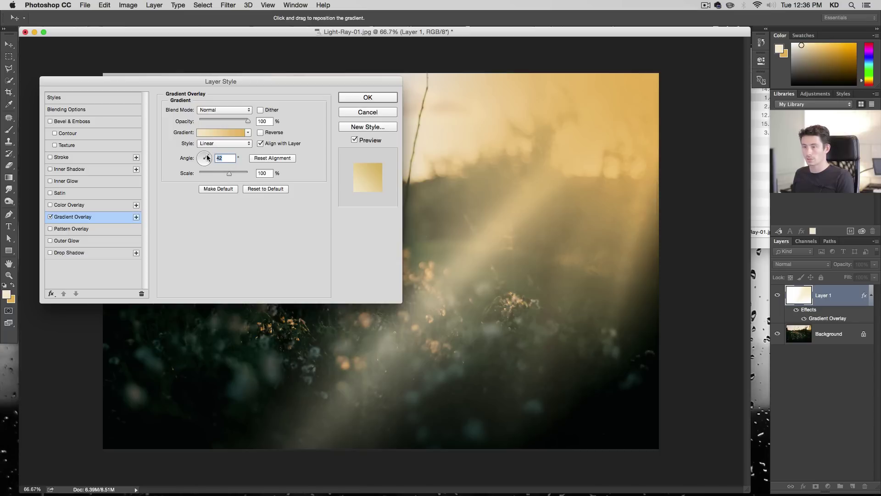
left_click_drag(208, 156, 198, 167)
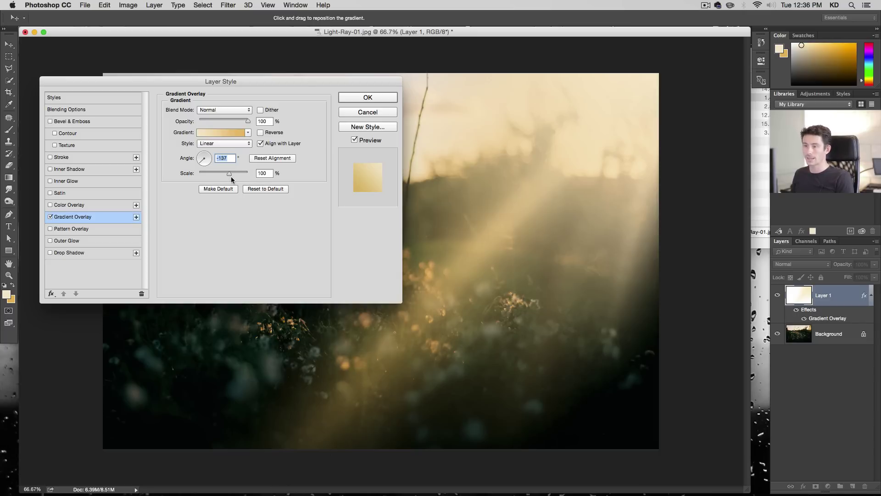
mouse_move(229, 175)
left_mouse_down()
mouse_move(197, 177)
mouse_move(239, 178)
left_mouse_up()
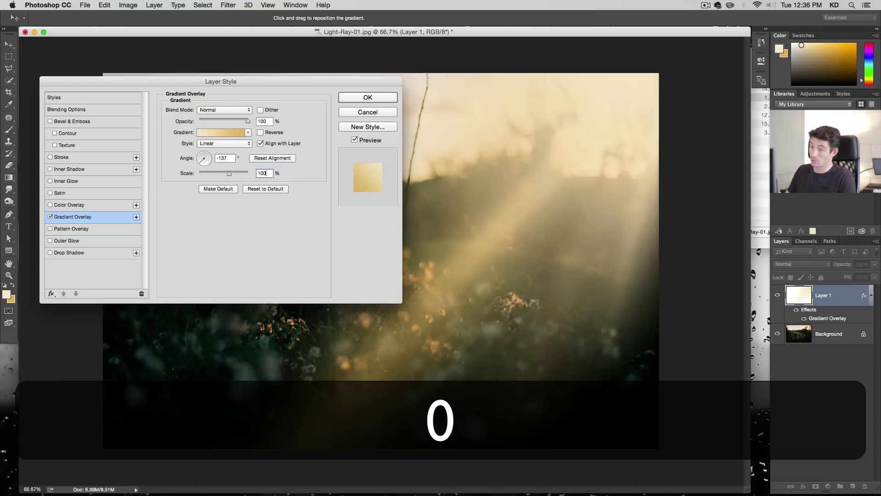
left_click(265, 189)
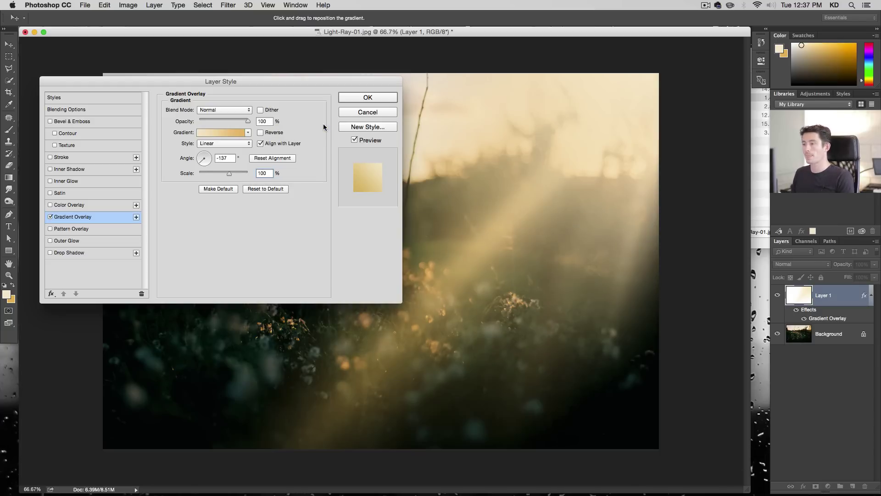
left_click(381, 97)
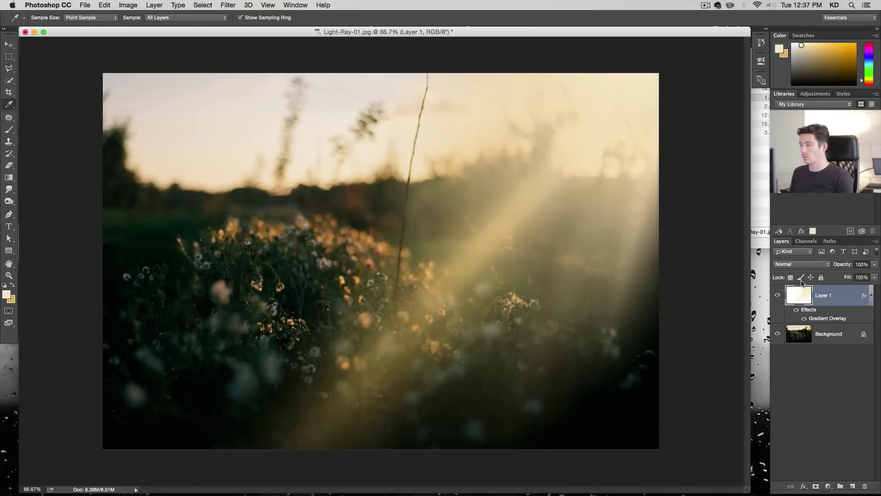
Try the Overlay and Soft Light blend modes on Layer 1, toggling its visibility to compare, and return it to Normal
left_click(804, 265)
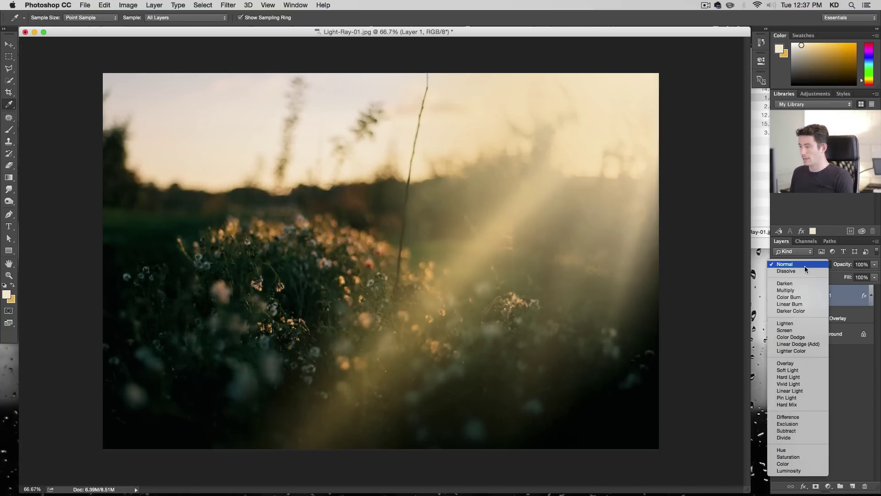
left_click(801, 365)
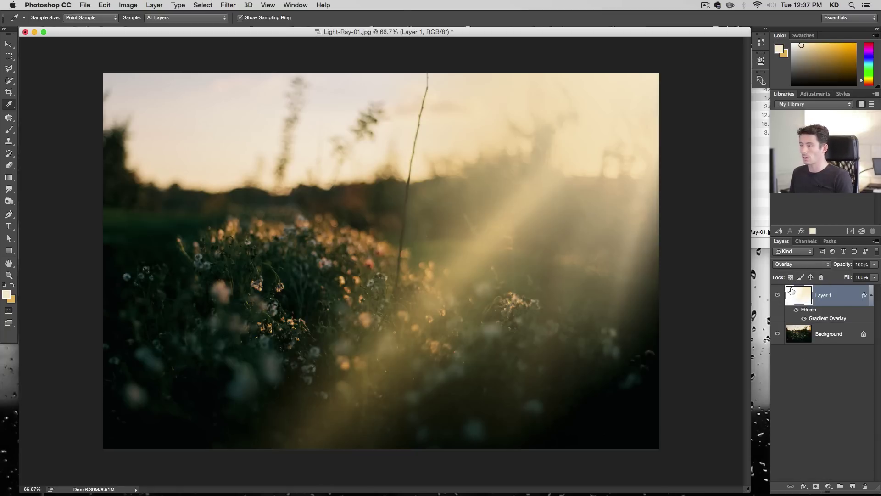
left_click(796, 265)
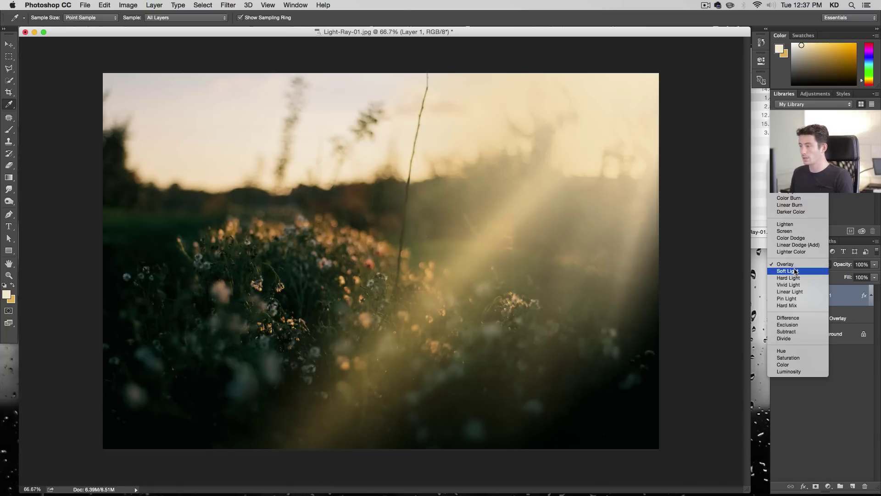
left_click(796, 271)
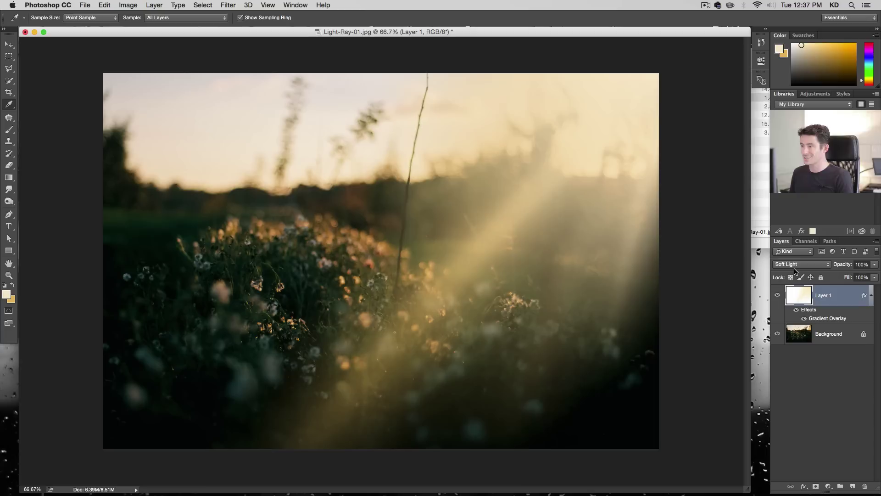
left_click(778, 296)
left_click(778, 296)
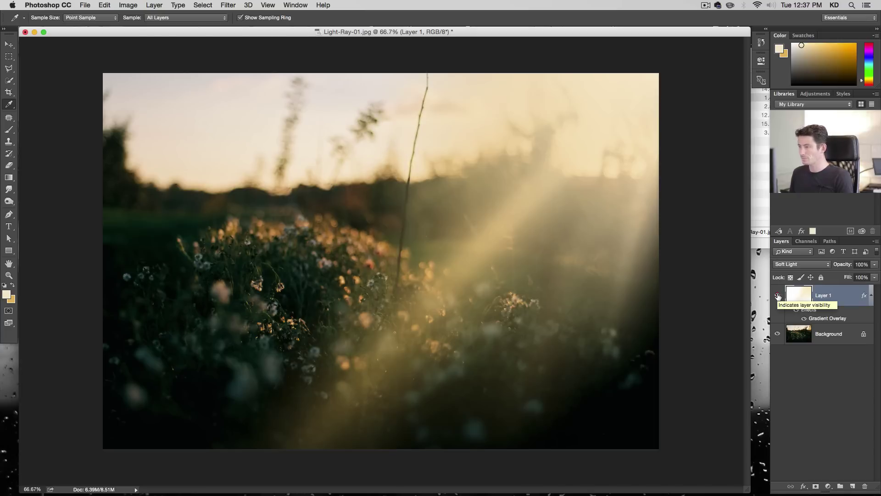
left_click(803, 265)
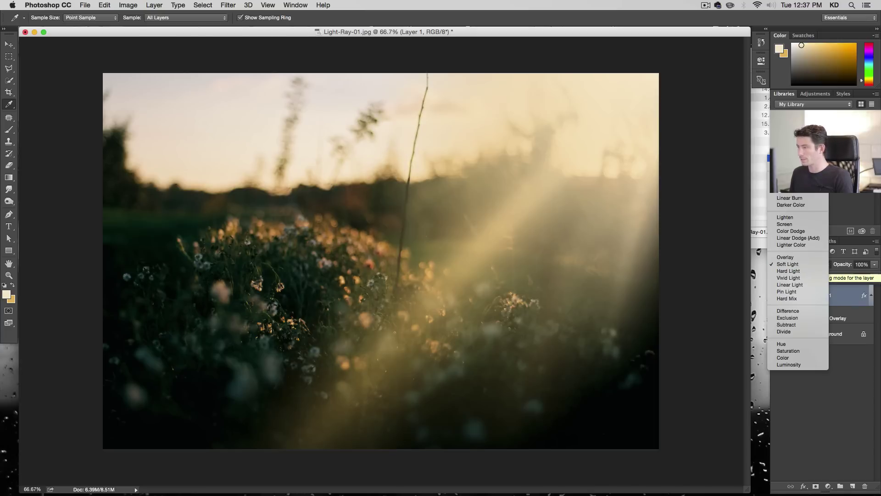
left_click(836, 216)
Try the Overlay and Soft Light blend modes in Layer 1's gradient overlay settings and discard the changes
double_click(832, 318)
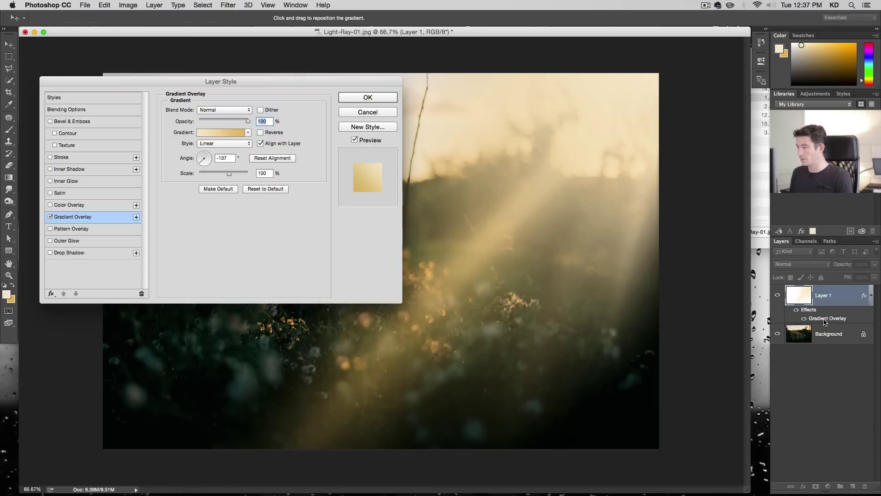
left_click(216, 112)
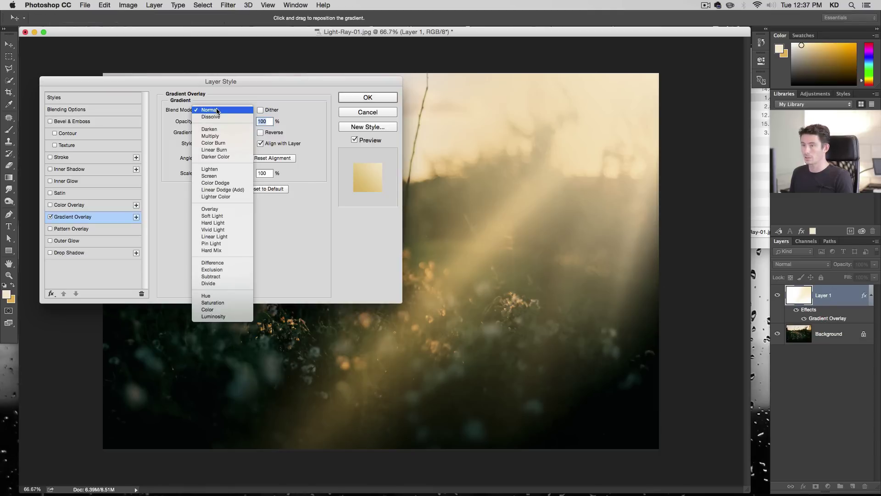
left_click(236, 210)
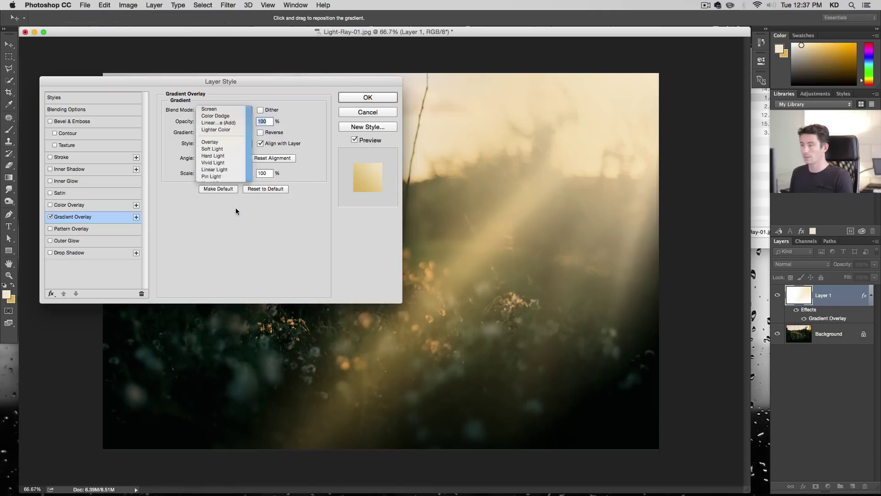
left_click(218, 112)
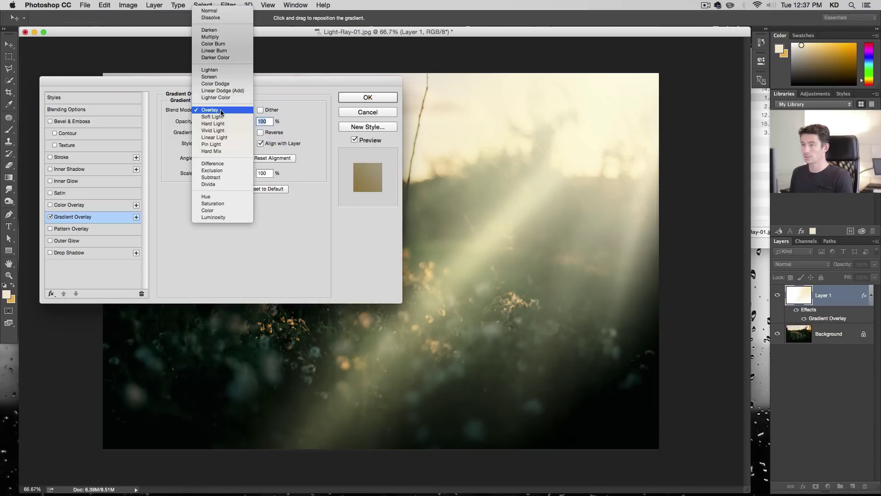
left_click(222, 117)
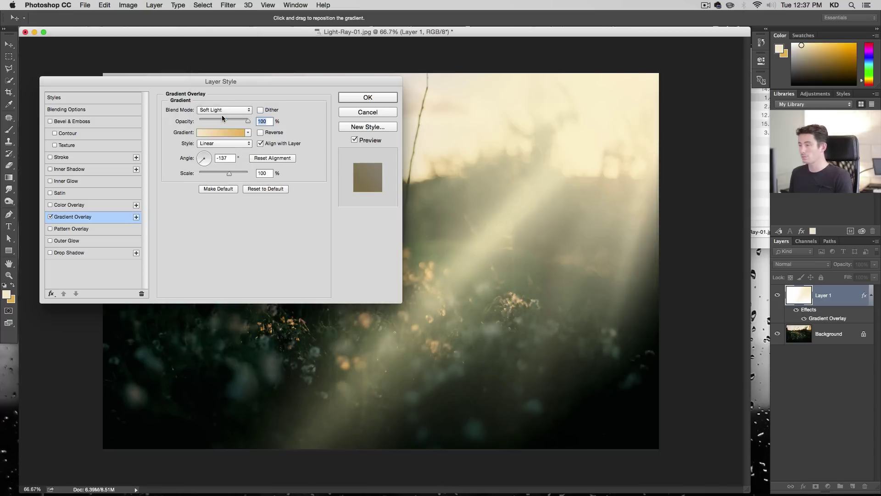
left_click(369, 111)
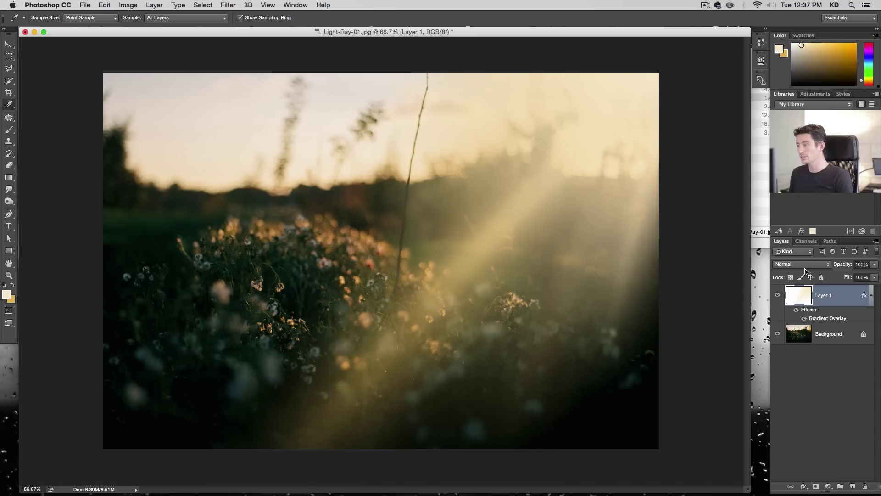
Set Layer 1's opacity to 80% and toggle its visibility to compare the photo with and without the light rays
left_click(862, 265)
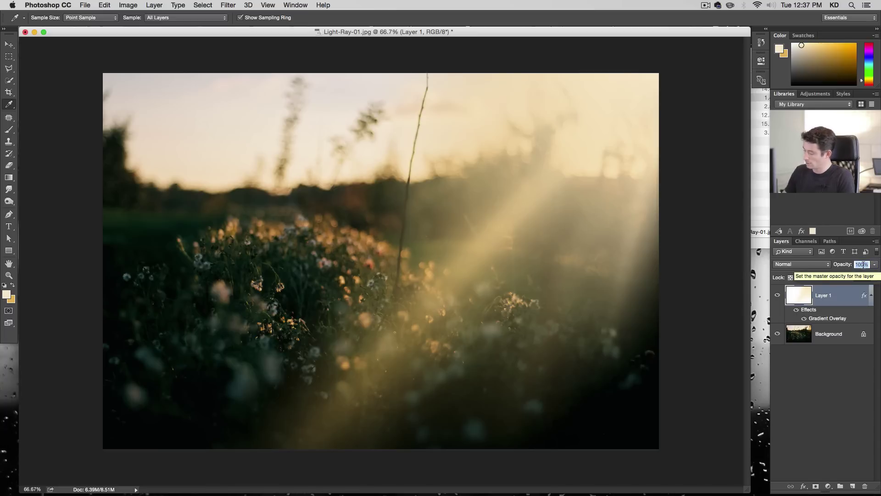
type("80")
key("Return")
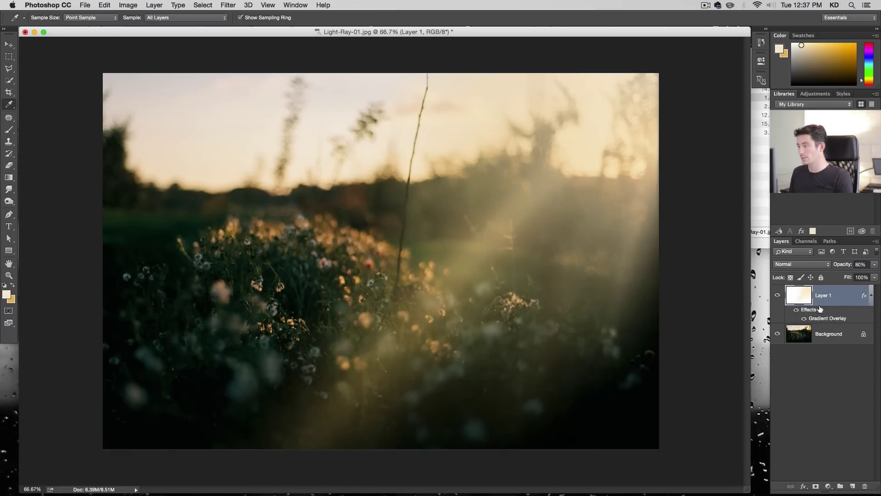
left_click(778, 296)
left_click(778, 296)
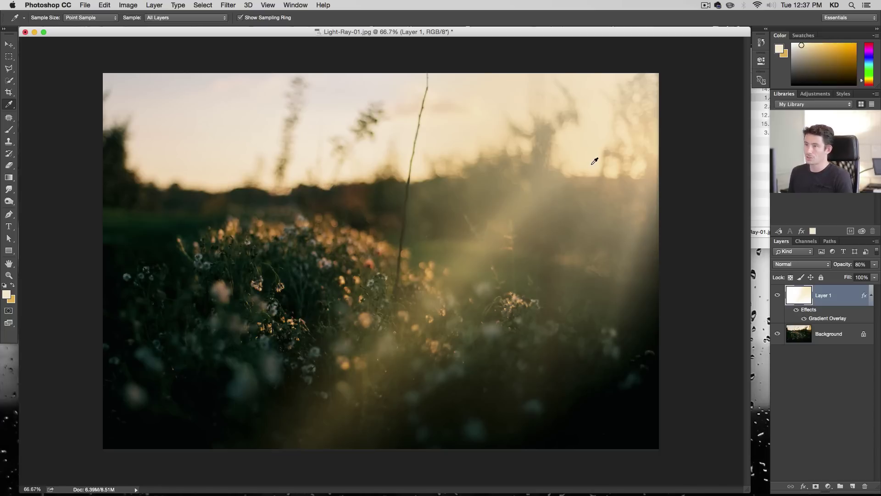
Save the layered document in Photoshop format as Light-Ray-01.psd in the Episode-012-Source-Files folder and close it
left_click(7, 45)
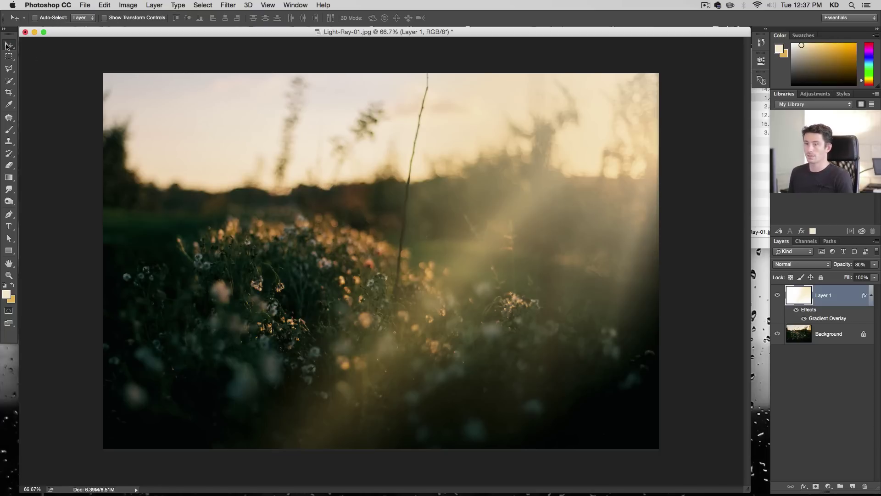
key("shift+super+s")
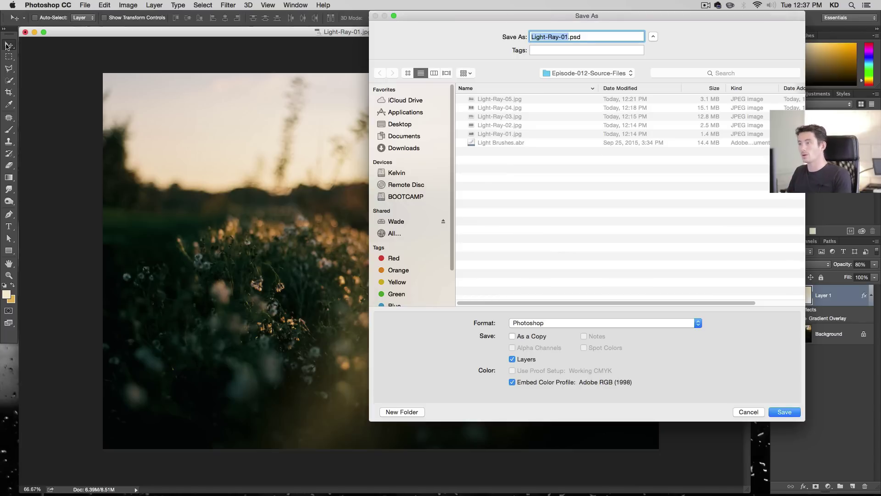
key("Return")
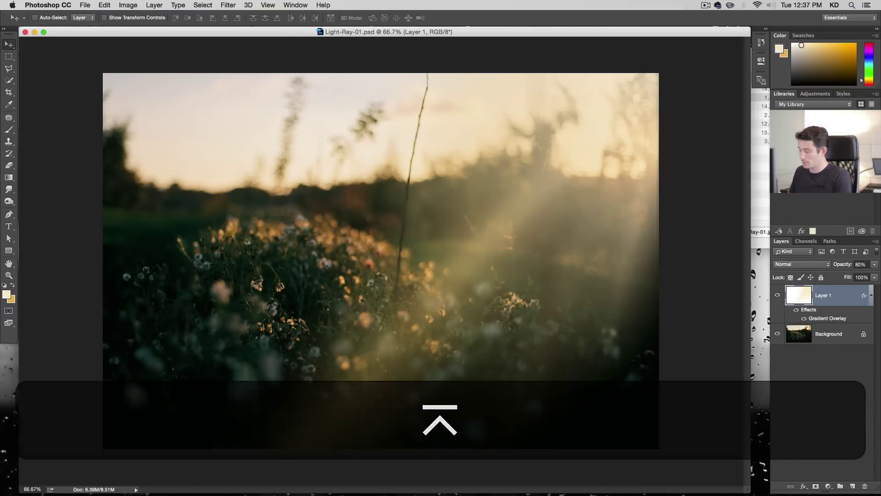
key("super+w")
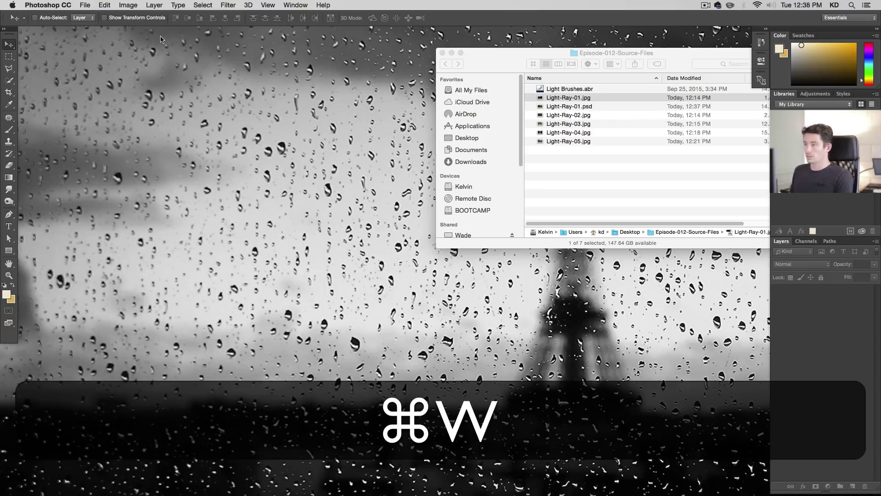
Open Light-Ray-02.jpg from the Episode-012-Source-Files folder
left_click(618, 149)
double_click(593, 115)
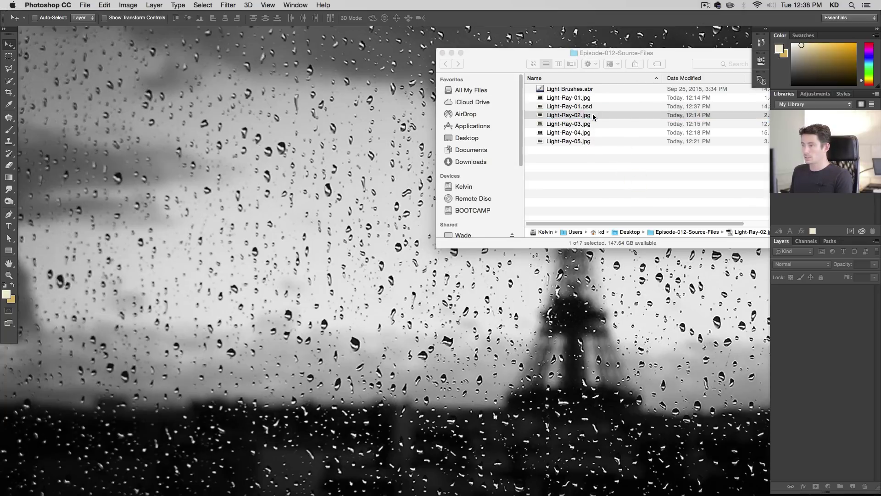
key("super")
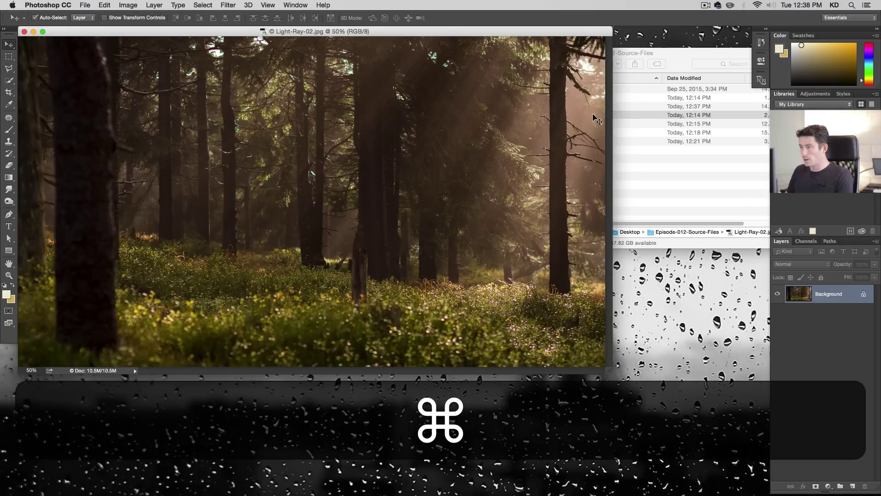
key("super+plus")
key("alt+super+minus")
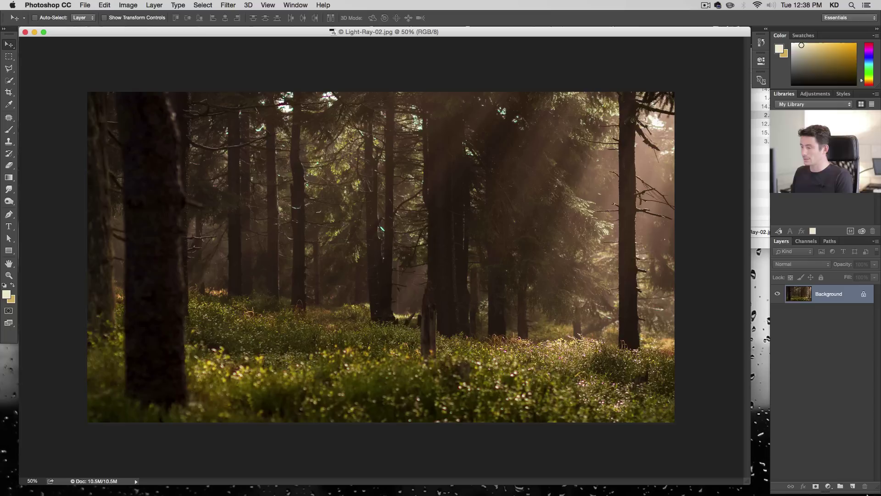
Add a new layer above the Background and choose the 3000 px starburst light brush
left_click(853, 486)
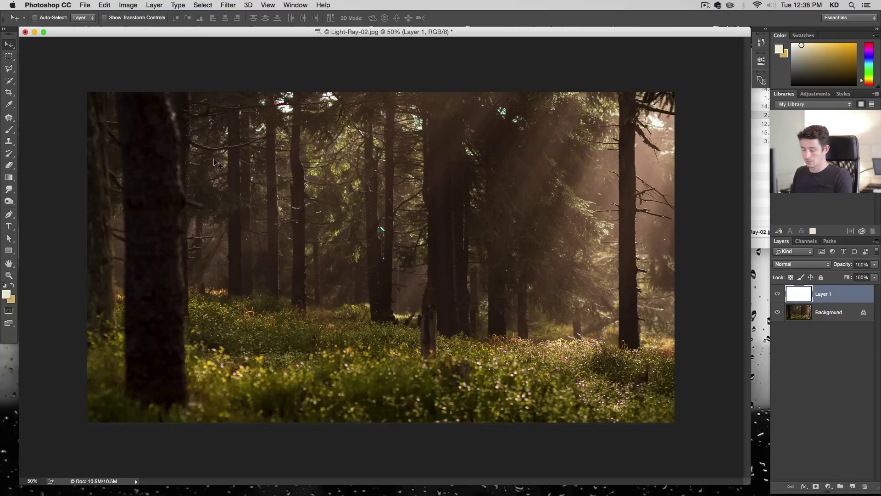
key("b")
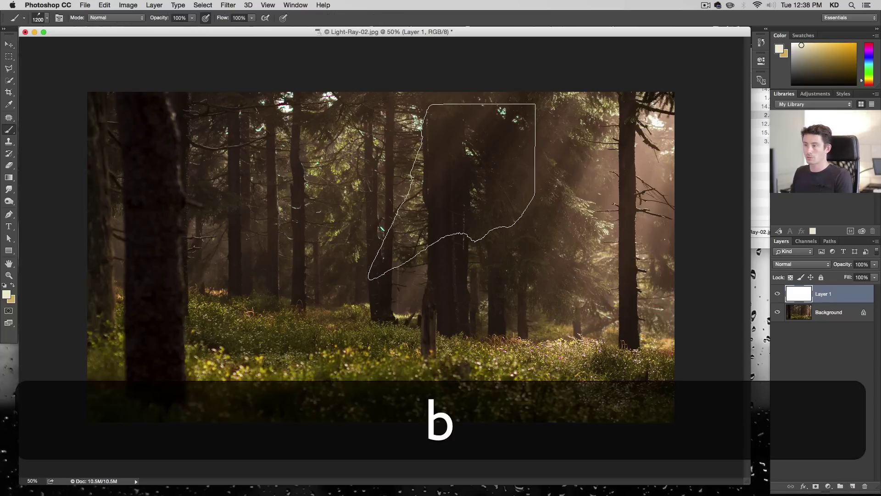
right_click(404, 241)
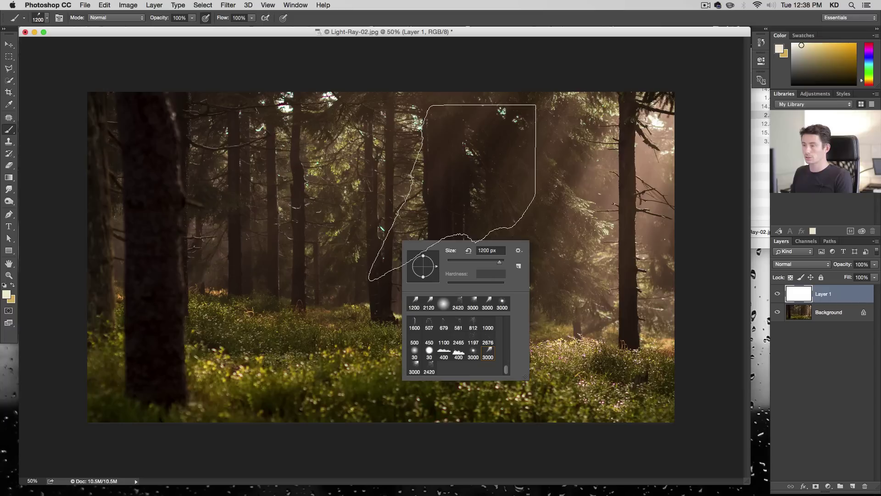
left_click(473, 355)
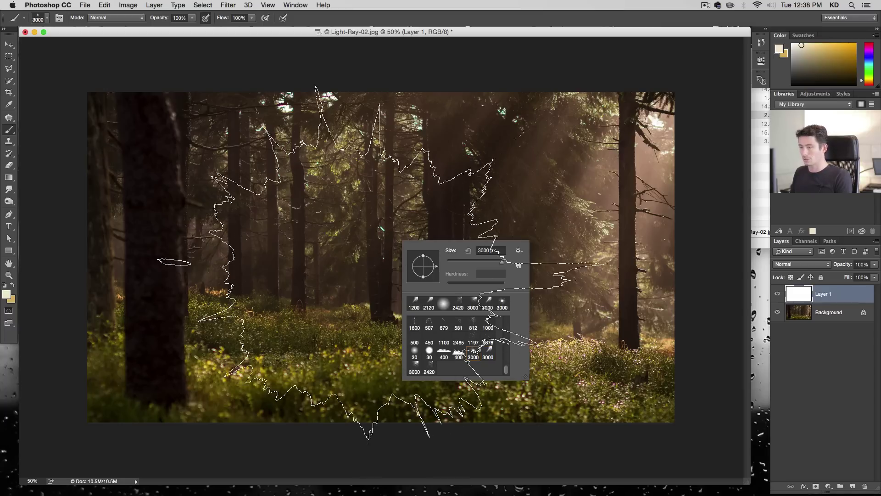
Try stamping the starburst in the middle of the forest and beyond the photo's upper edge, undoing each attempt
left_click(323, 248)
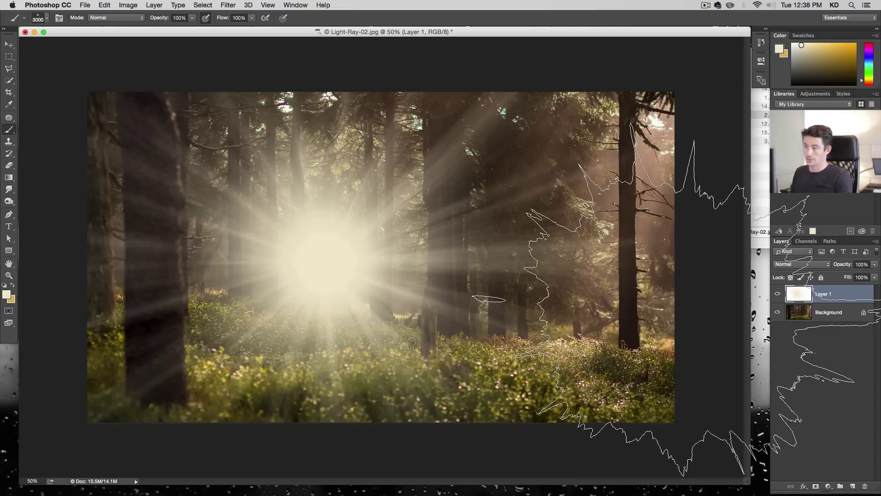
key("super")
key("super+z")
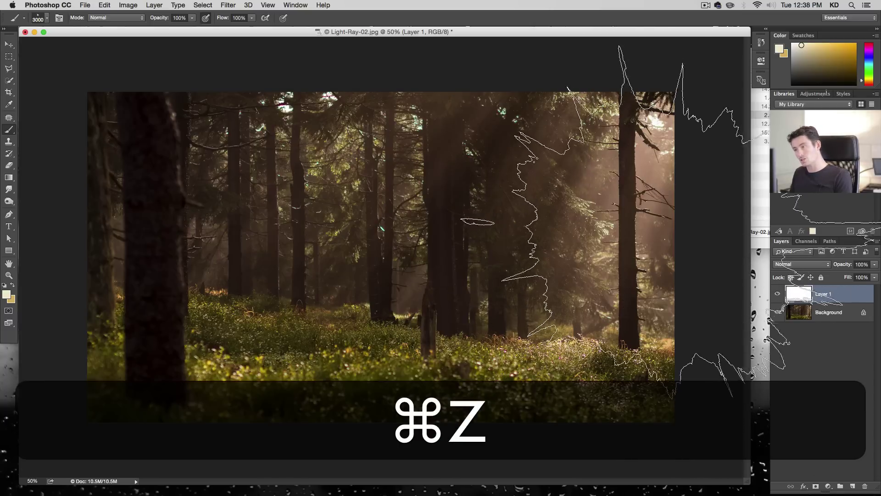
key("alt+super+minus")
key("alt+super+minus")
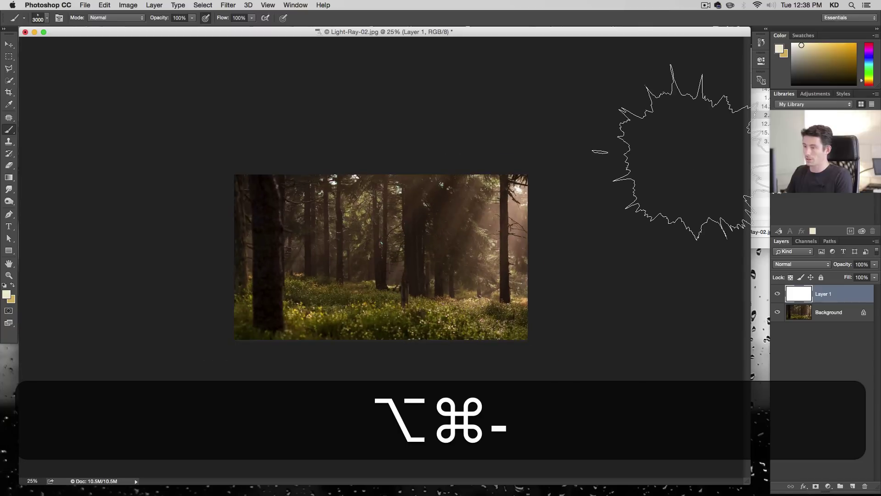
key("super+z")
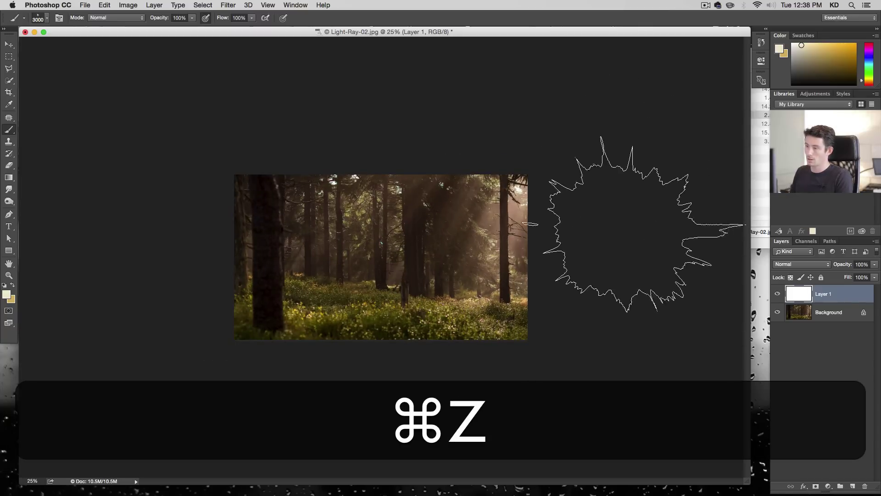
key("super")
key("super+z")
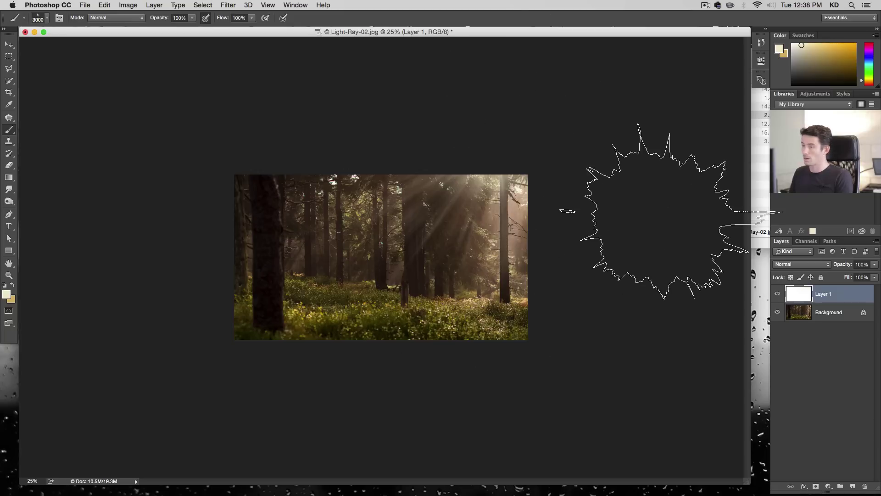
key("super+z")
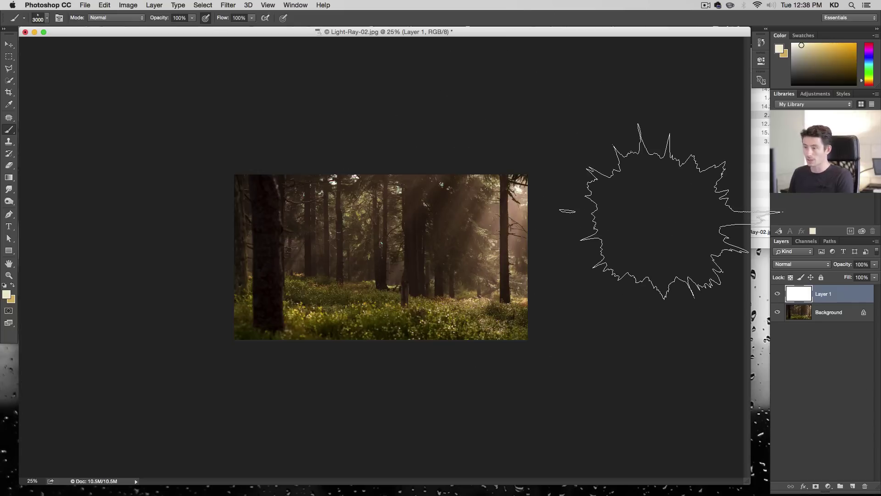
Choose a warmer pale yellow foreground color and stamp the starburst just above the photo's upper edge, toward the right
left_click(6, 294)
mouse_move(364, 135)
left_mouse_down()
mouse_move(346, 132)
mouse_move(357, 133)
left_mouse_up()
left_click(528, 123)
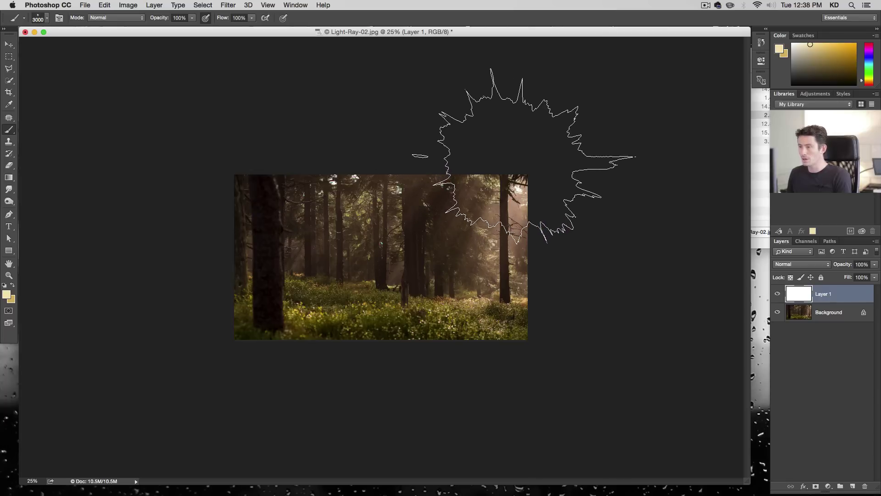
left_click(466, 138)
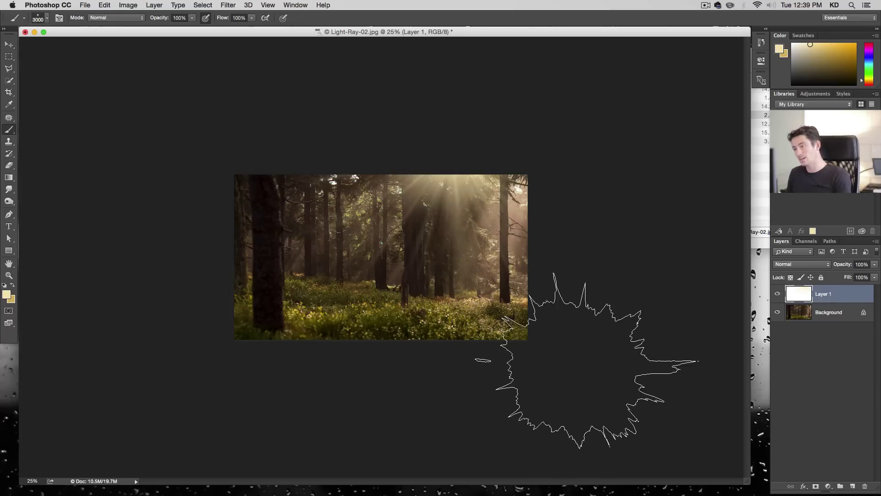
Free-transform the light rays on Layer 1 to about 179%, reposition them over the forest and apply the transform
key("super+t")
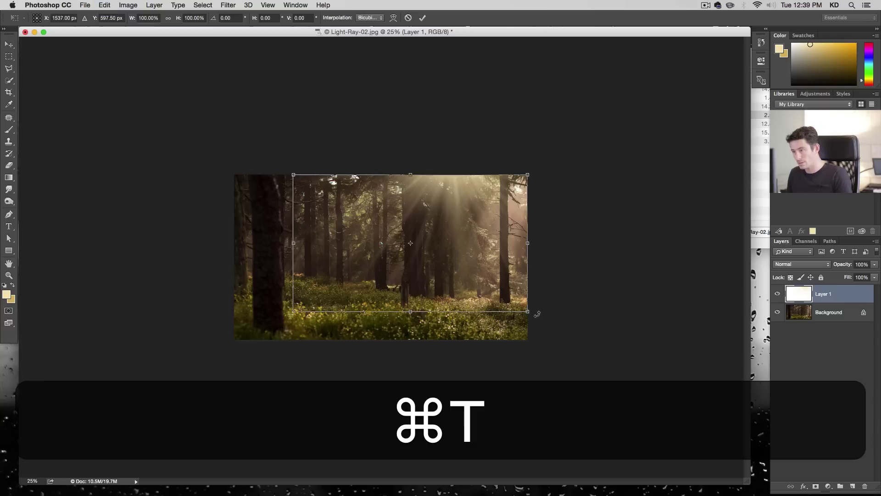
left_click_drag(527, 309, 615, 372)
left_click_drag(494, 237, 503, 272)
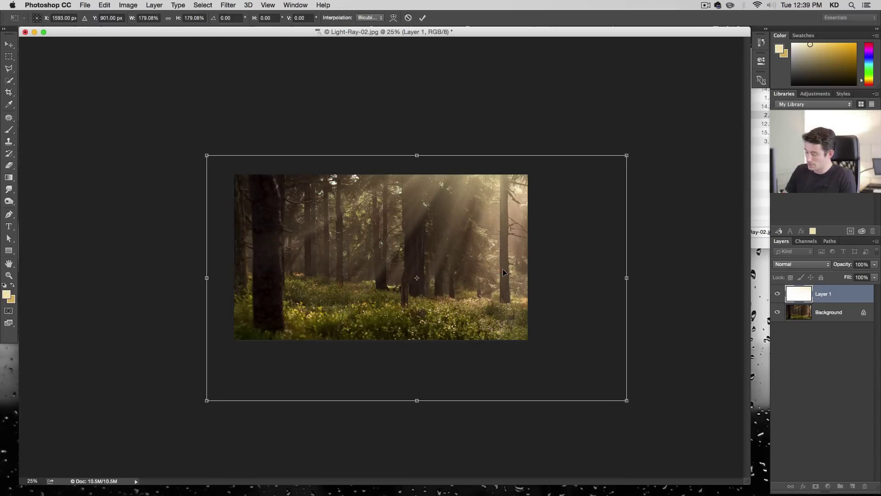
key("Return")
Try an additional brush glow over the photo's upper-right corner and undo it
key("b")
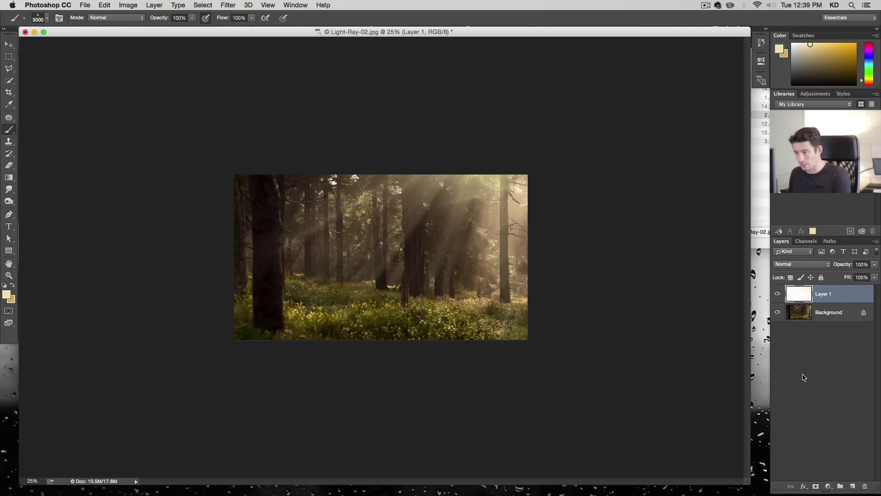
key("super+z")
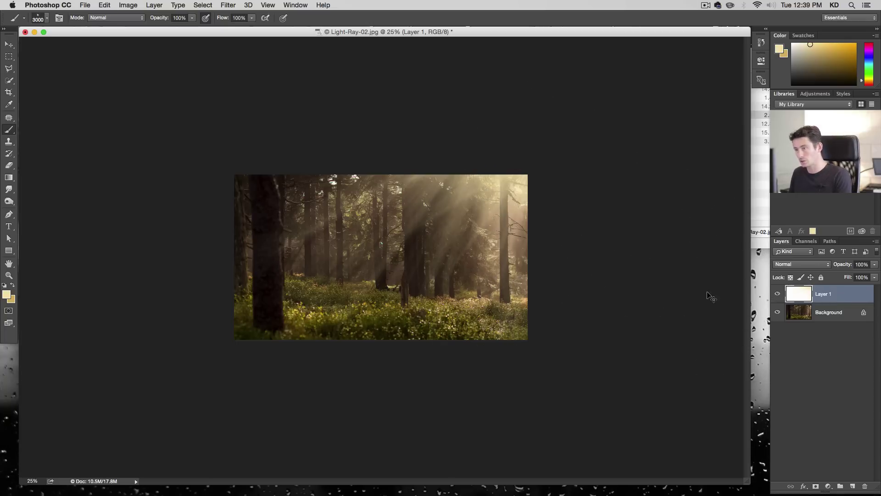
key("super+z")
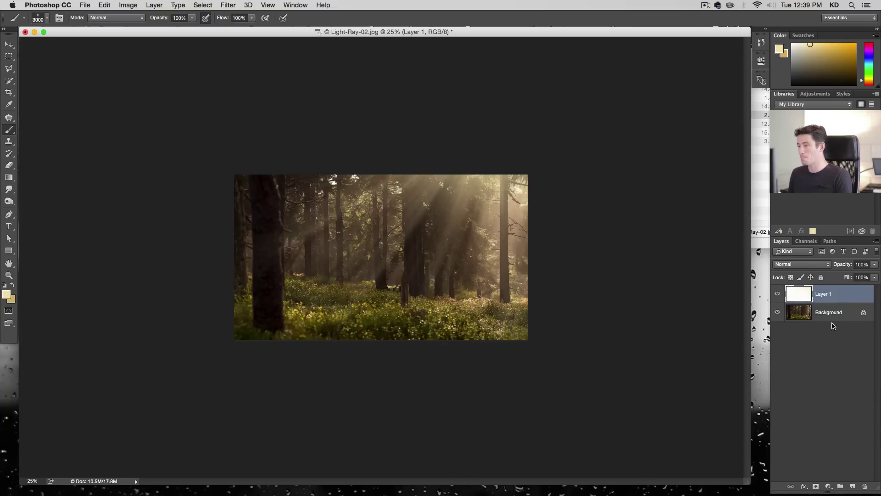
Duplicate the Background layer and desaturate the copy with Hue/Saturation at a Saturation of -100
key("alt+super+plus")
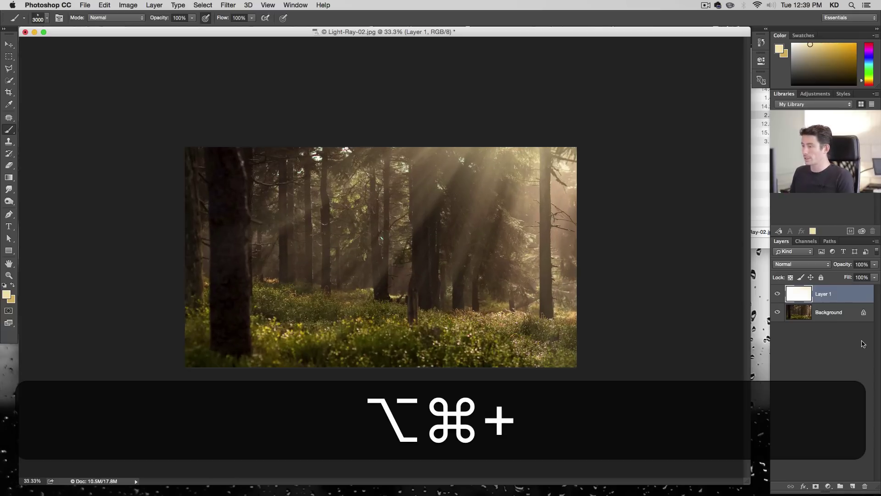
left_click(838, 314)
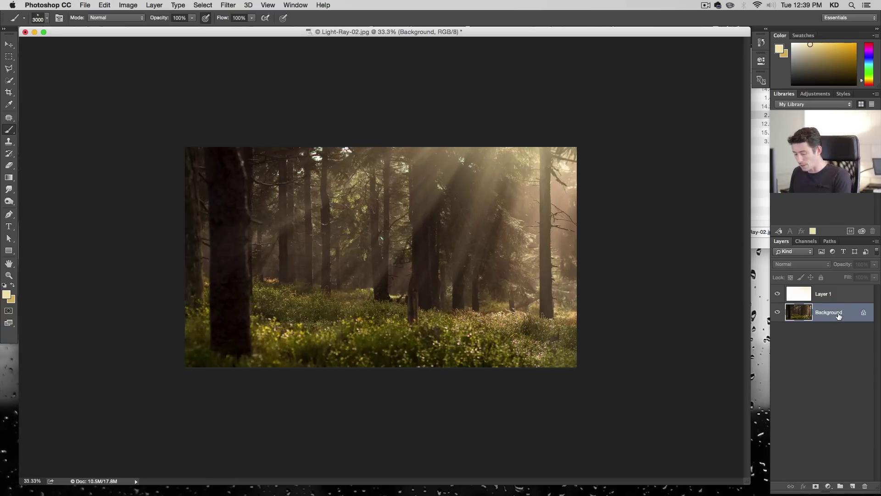
key("super+j")
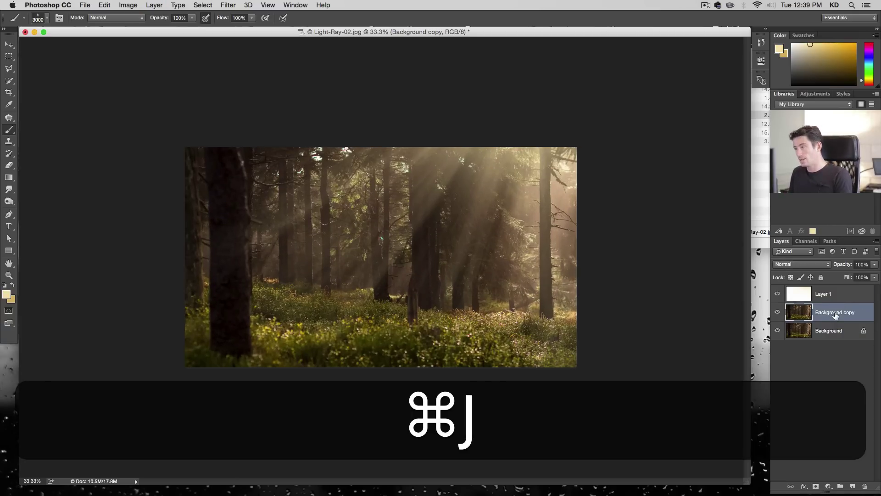
key("super+u")
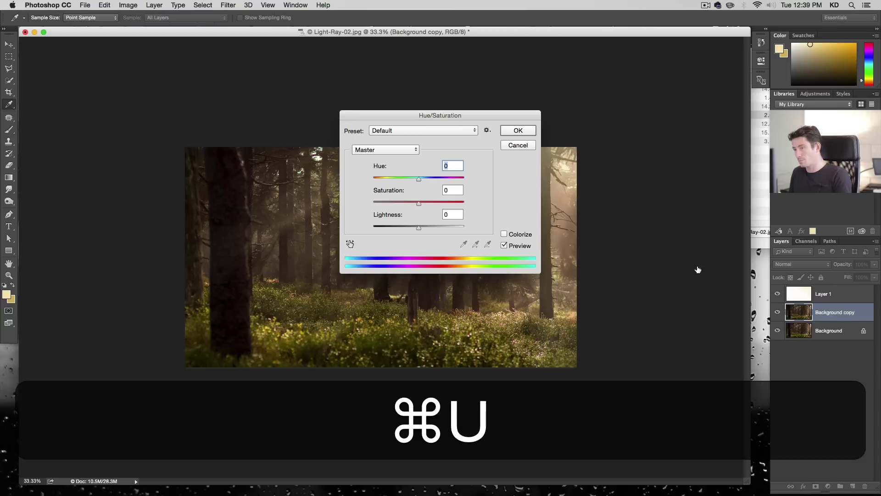
left_click_drag(418, 204, 322, 202)
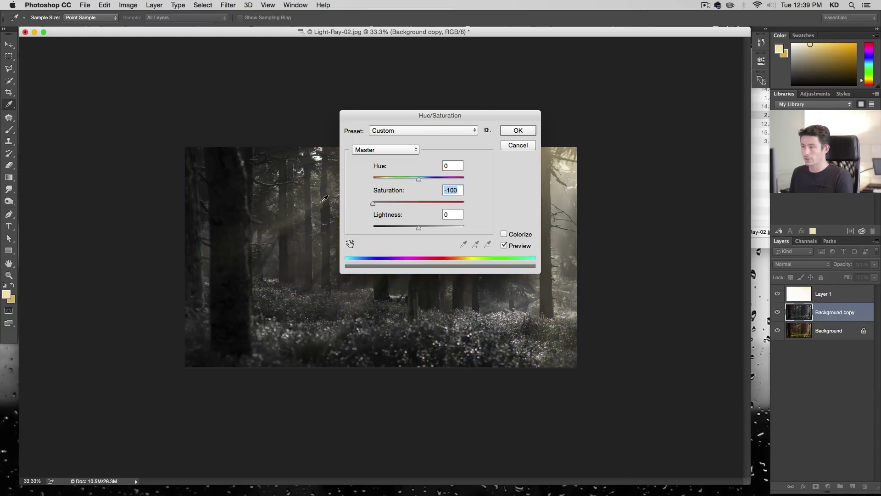
left_click(518, 130)
key("b")
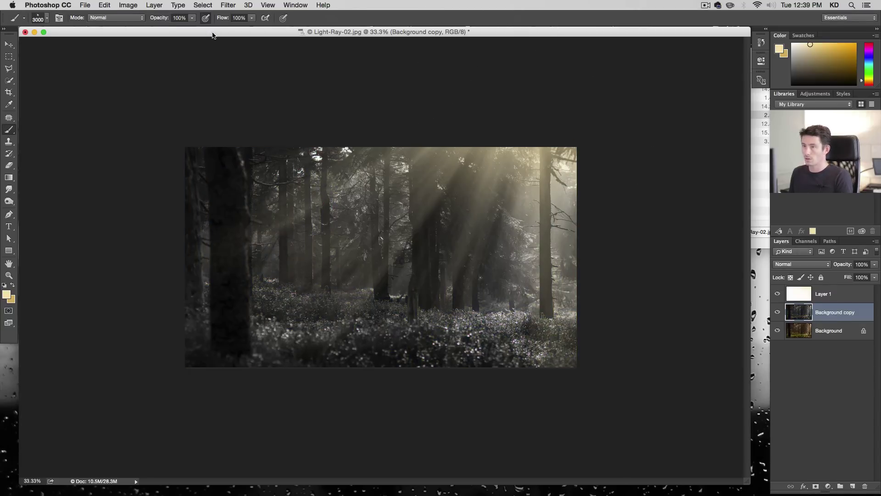
Apply a Gaussian Blur with a radius of 8.9 pixels to the desaturated Background copy
left_click(228, 5)
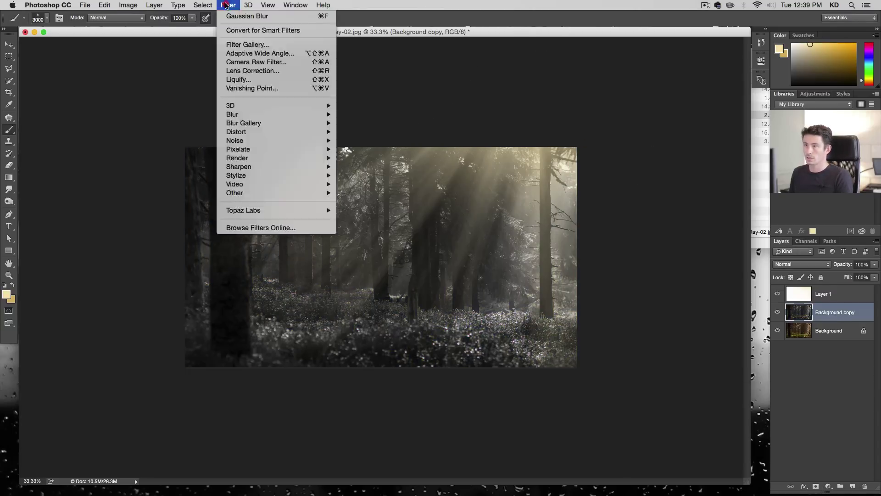
mouse_move(271, 114)
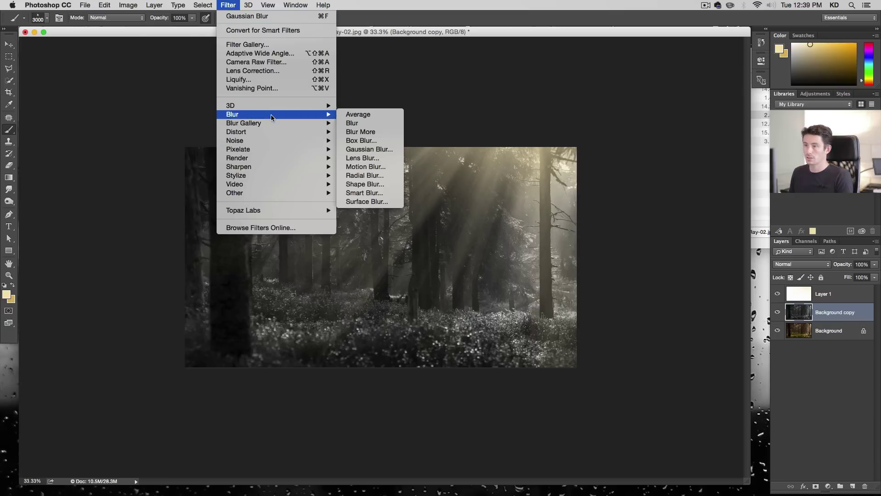
left_click(375, 150)
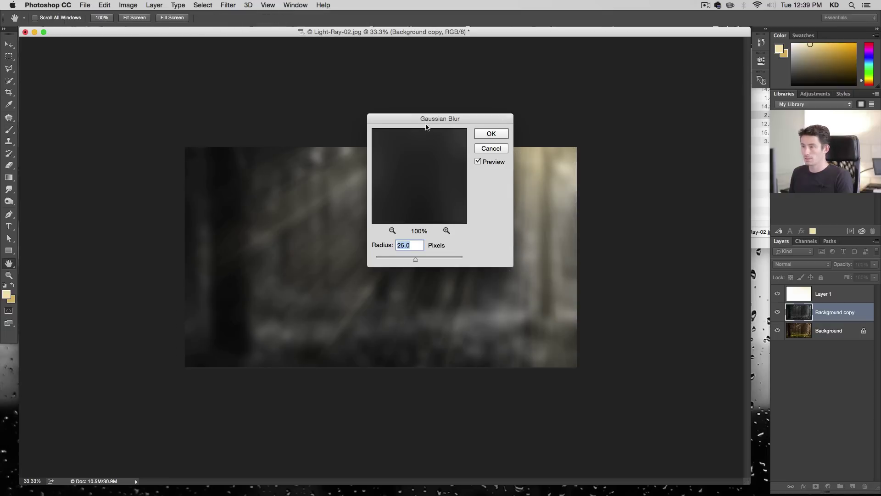
left_click_drag(434, 119, 592, 99)
left_click_drag(563, 241, 567, 240)
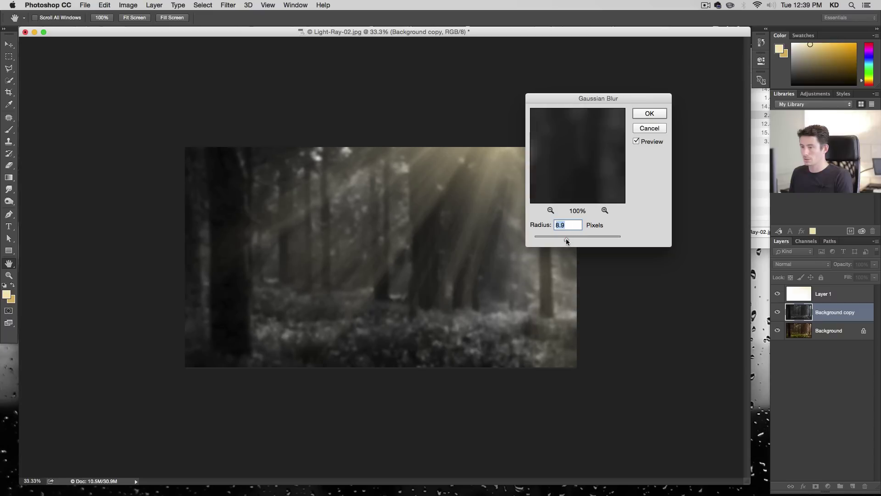
left_click(649, 114)
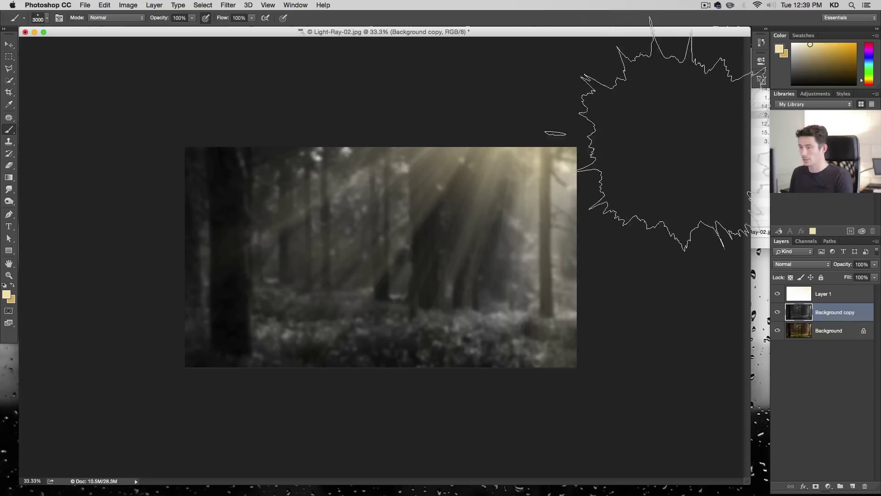
Set the Background copy's blend mode to Overlay and toggle its visibility to compare the photo with and without it
left_click(802, 264)
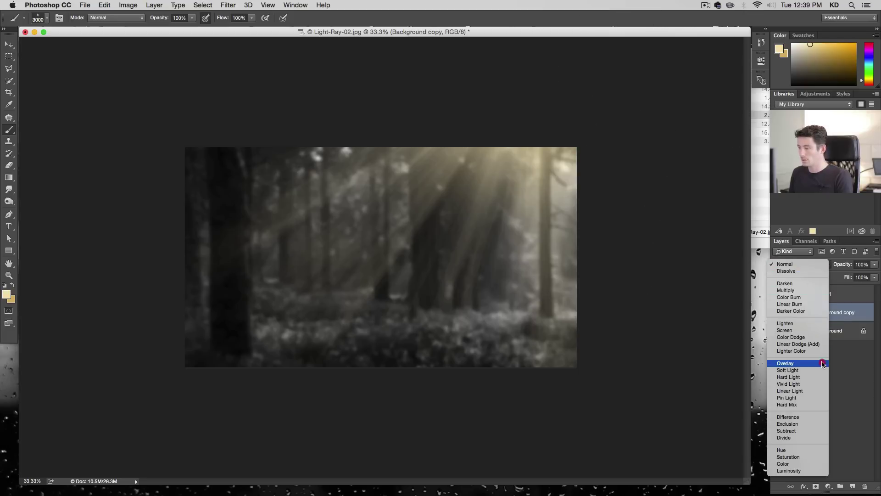
left_click(823, 364)
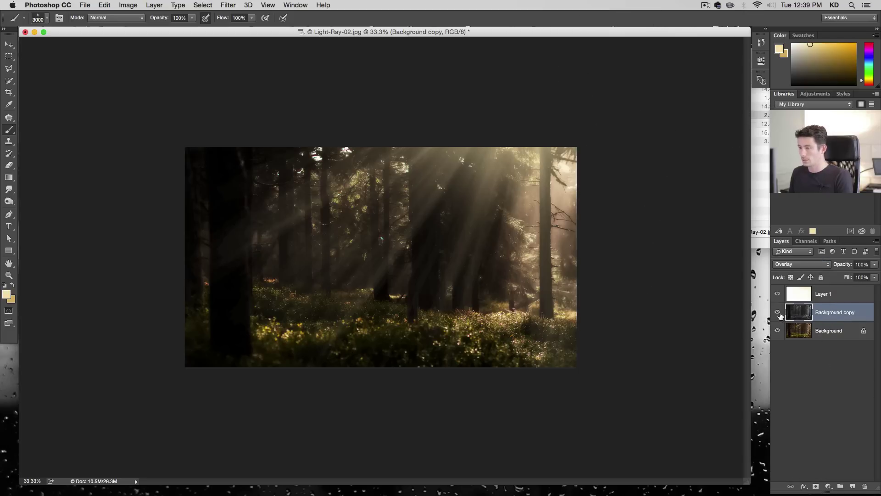
left_click(780, 314)
left_click(780, 314)
left_click(780, 314)
left_click(780, 314)
left_click(780, 314)
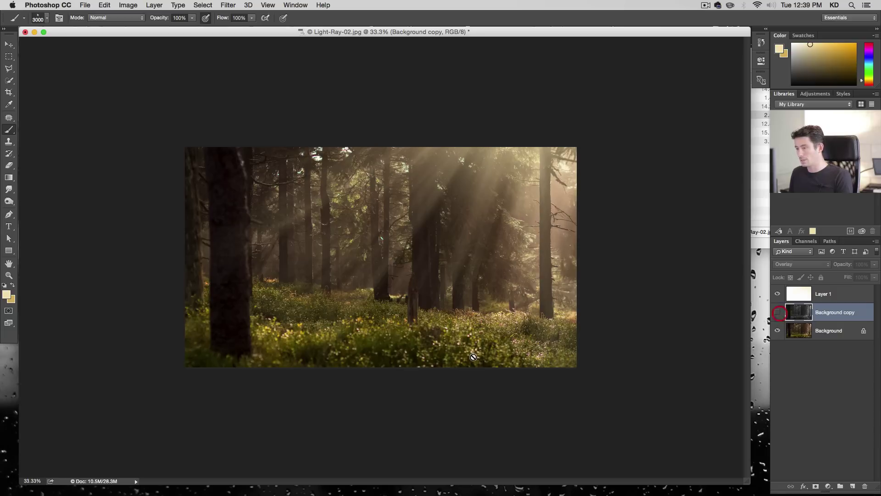
left_click(777, 314)
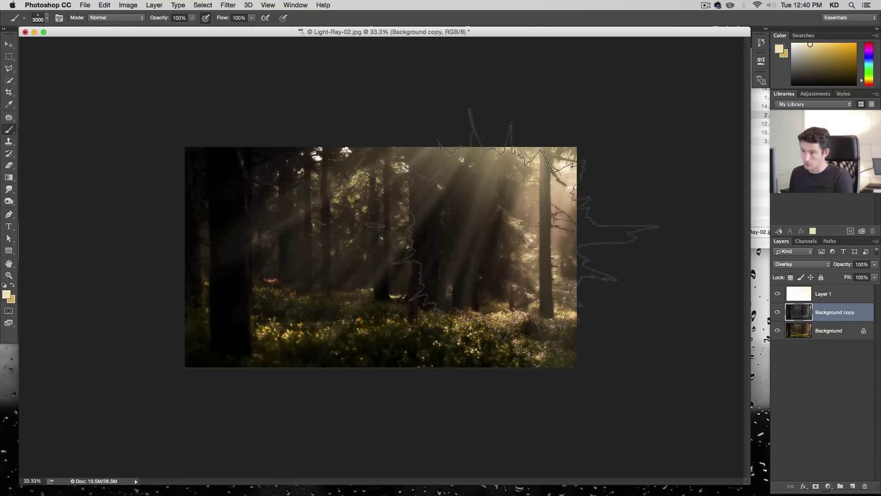
key("super+d")
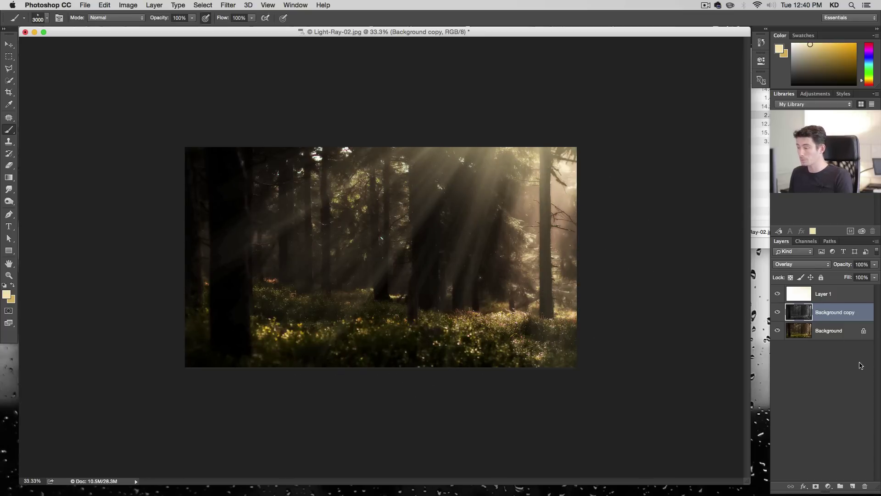
Try the Background copy at 70% opacity and toggle its visibility to judge the effect
left_click(866, 264)
type("70")
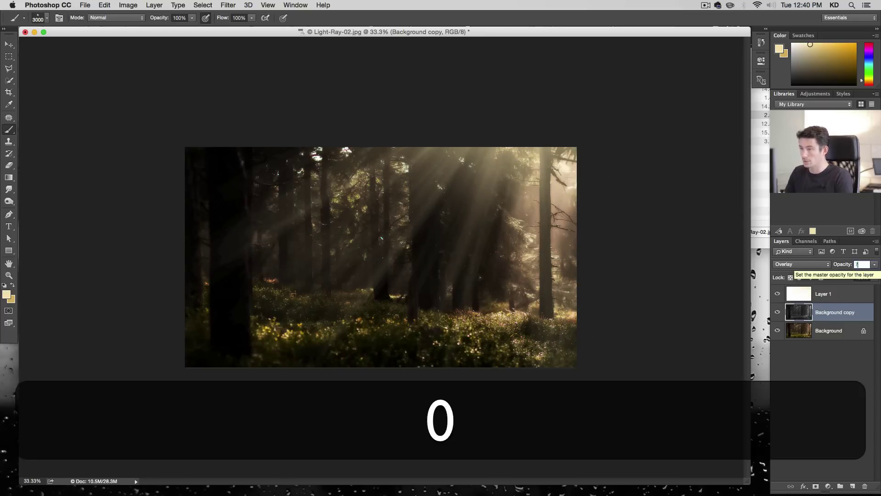
key("Return")
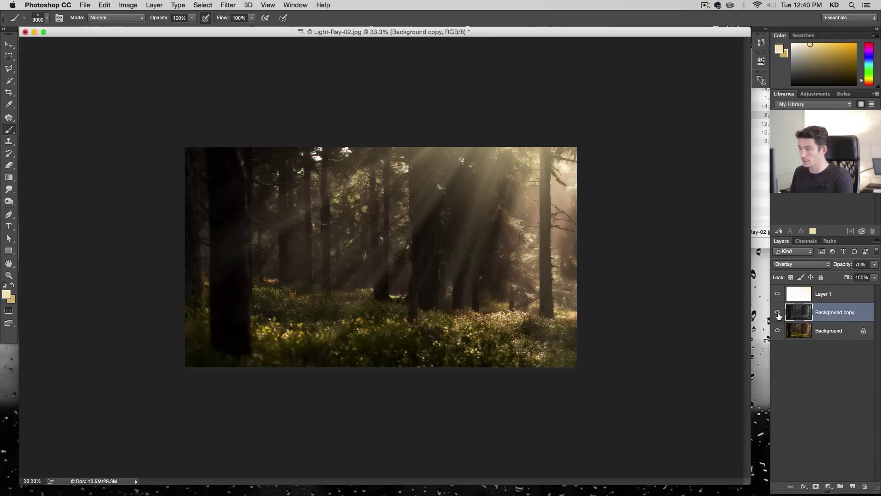
left_click(778, 313)
left_click(778, 313)
left_click(777, 313)
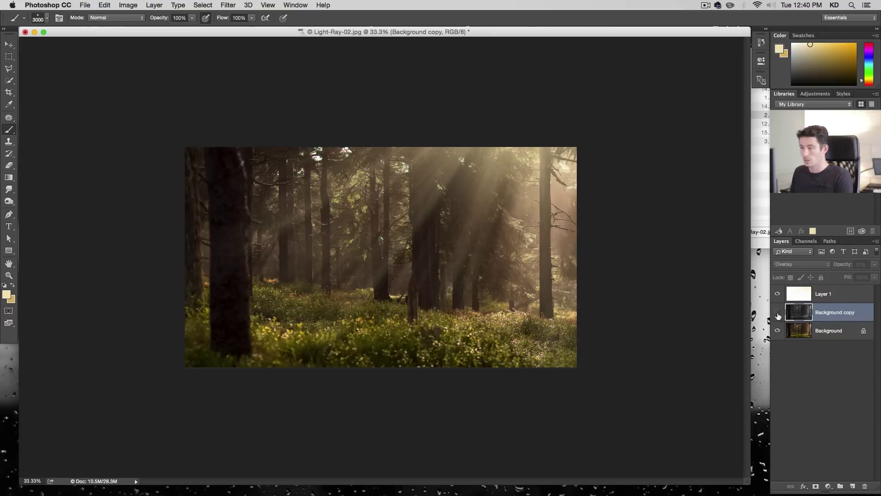
left_click(778, 313)
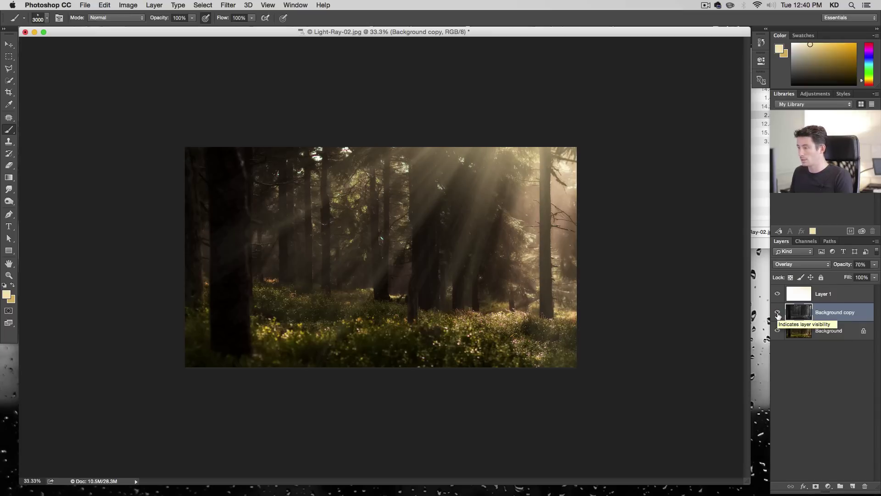
Raise the Background copy's opacity to 80%, and further to 90%
left_click(865, 265)
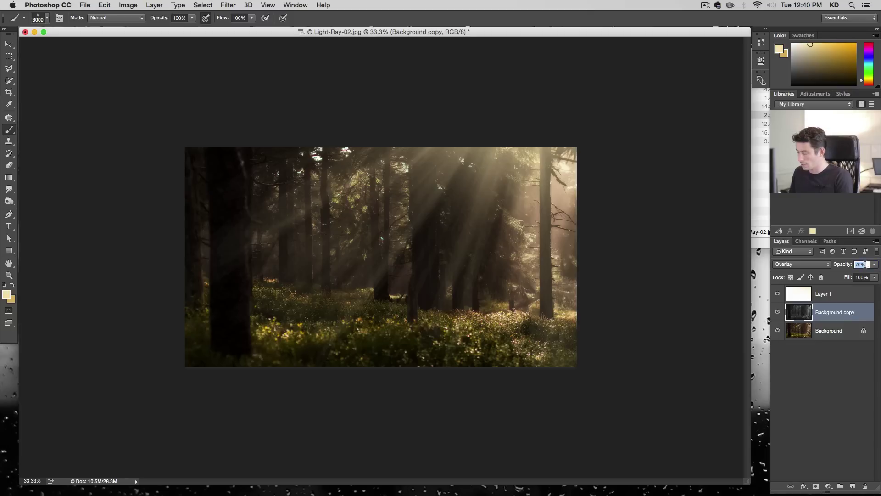
type("80")
key("Return")
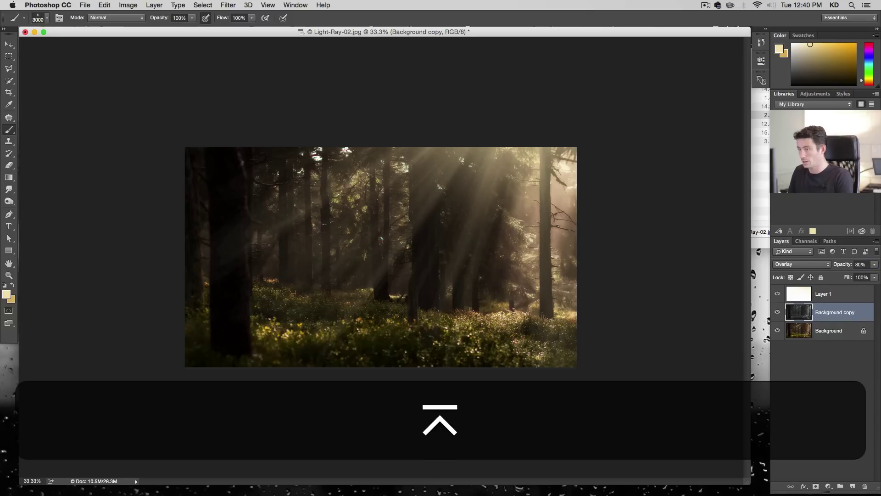
type("90")
key("Return")
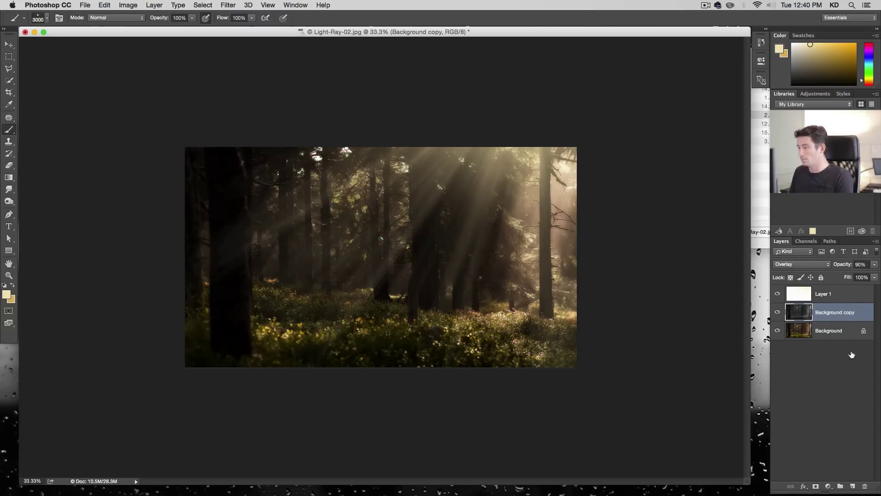
Add a Curves adjustment layer above the Background copy and pull the RGB curve's upper midtones slightly down
left_click(829, 486)
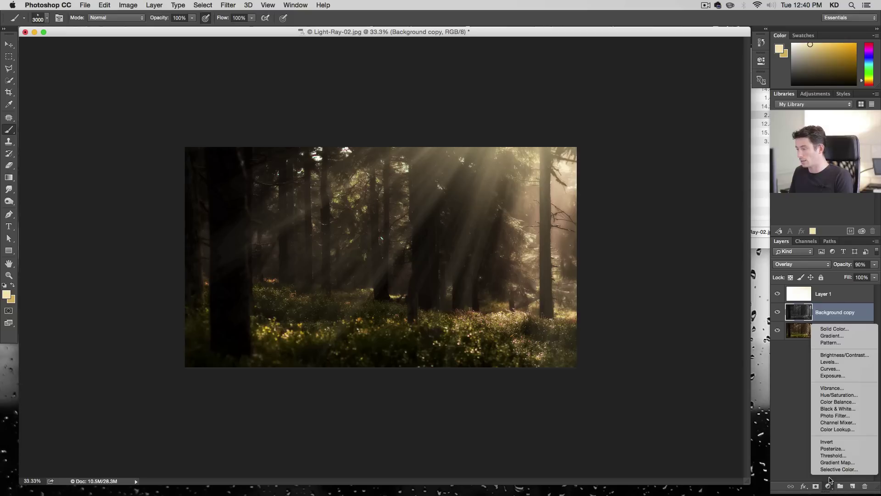
left_click(829, 369)
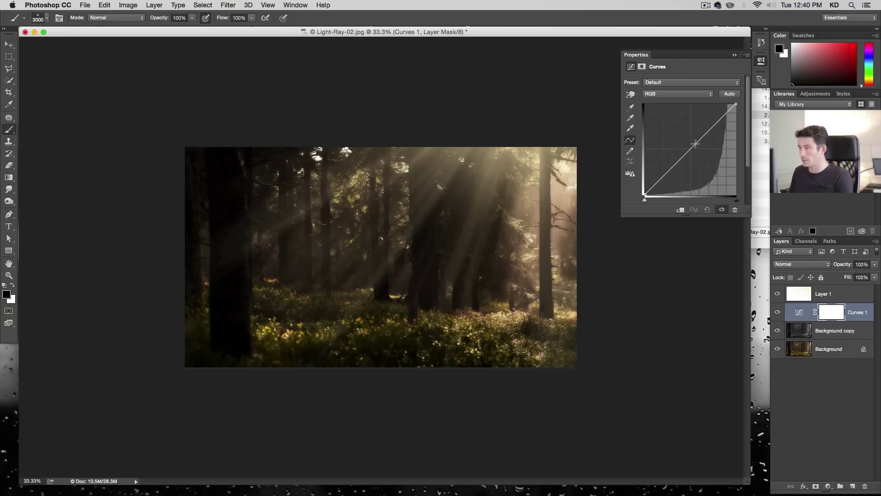
left_click_drag(704, 139, 708, 142)
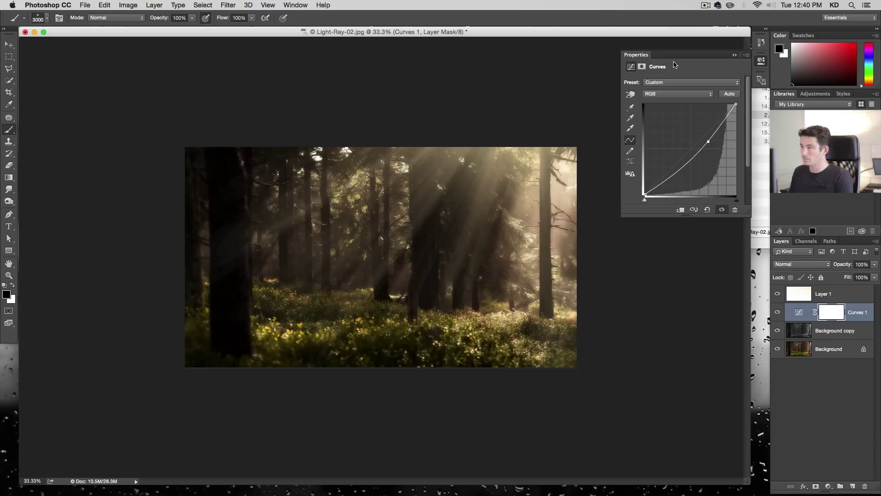
left_click(762, 62)
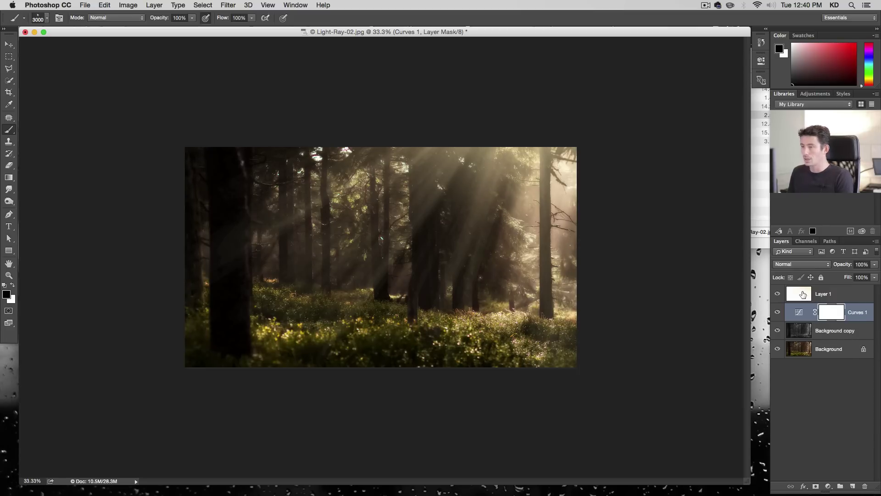
Stamp all visible layers into a new merged layer above Layer 1 and toggle its visibility to check it
left_click(801, 296)
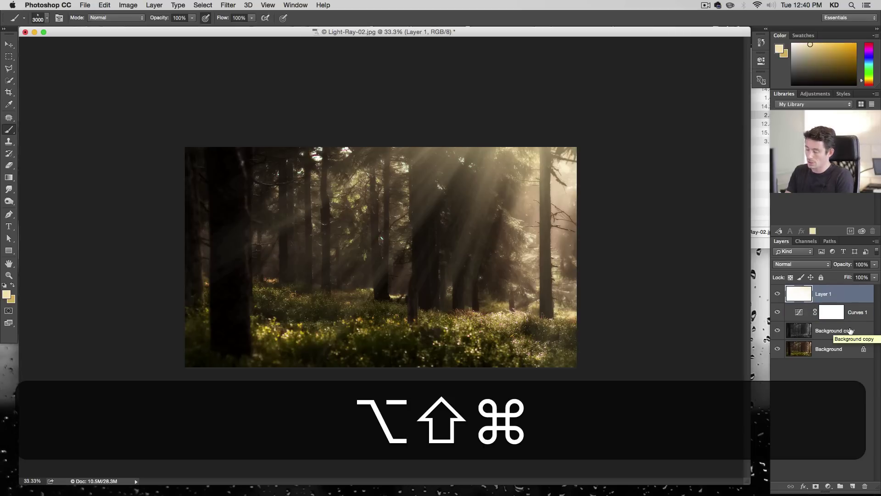
key("alt+shift+super+e")
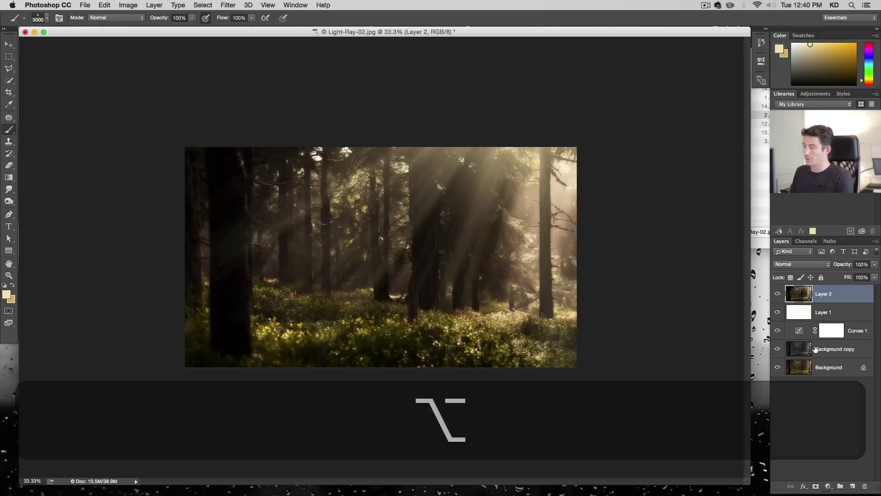
left_click(778, 295)
left_click(778, 295)
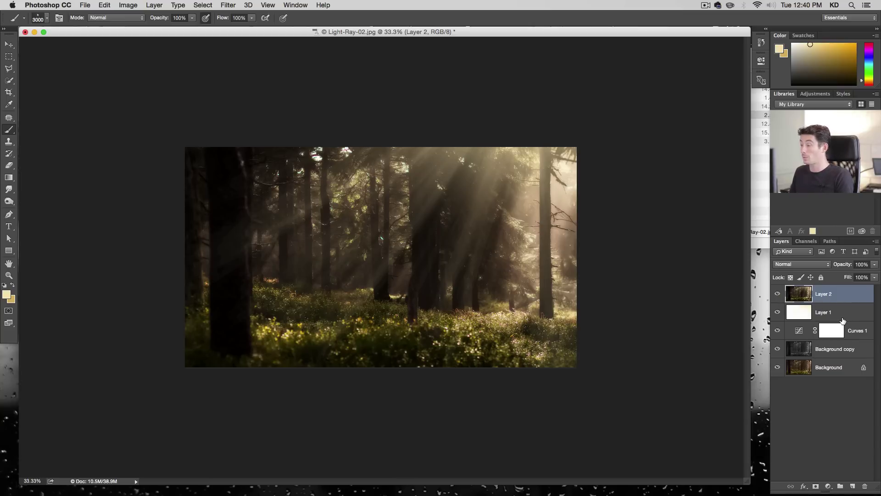
Open the Camera Raw Filter on the merged layer and set Clarity to -33 and Vibrance to +26
left_click(228, 5)
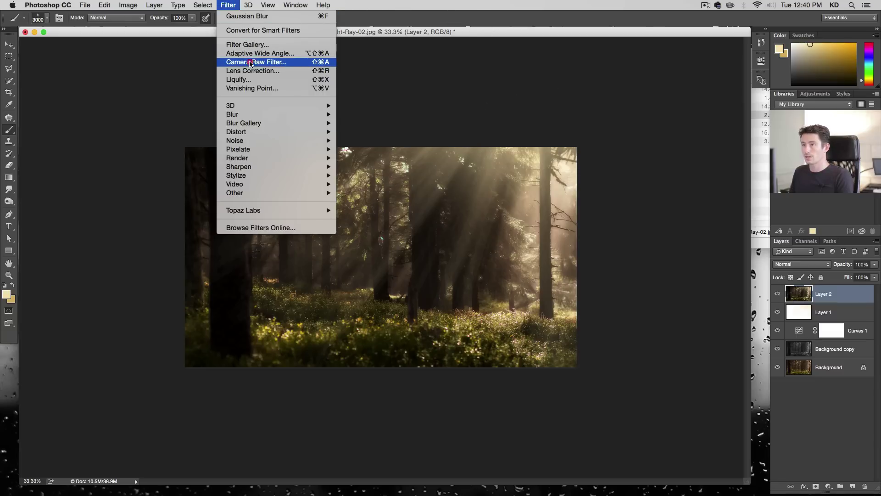
left_click(250, 62)
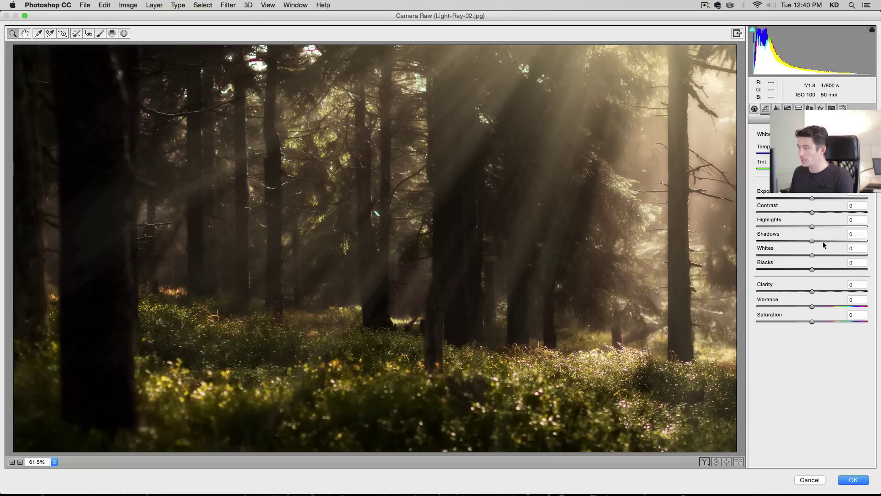
left_click(794, 290)
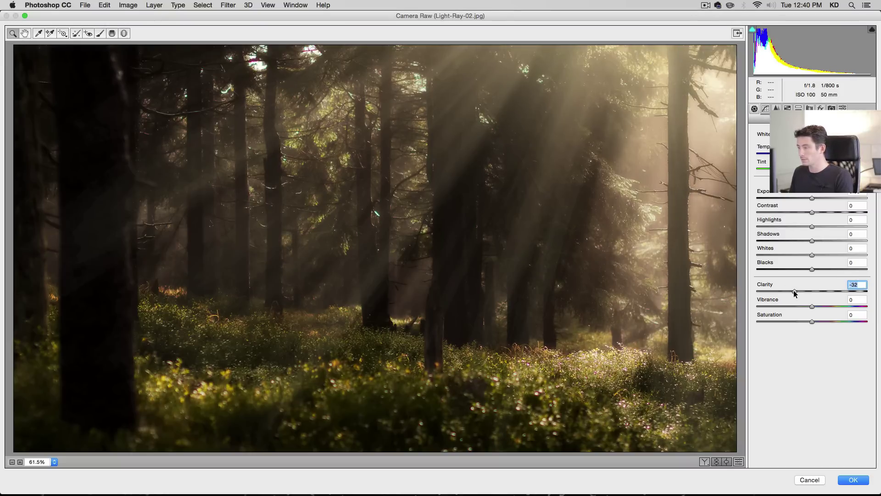
left_click_drag(794, 291, 794, 291)
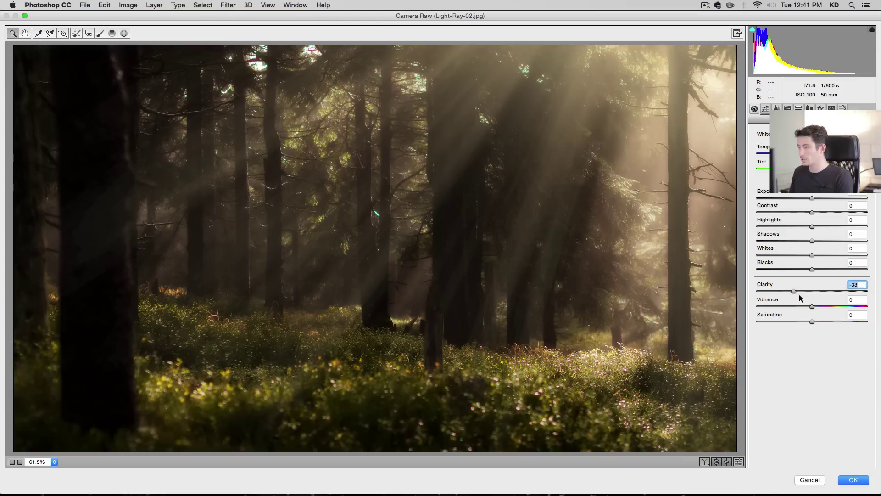
left_click(822, 306)
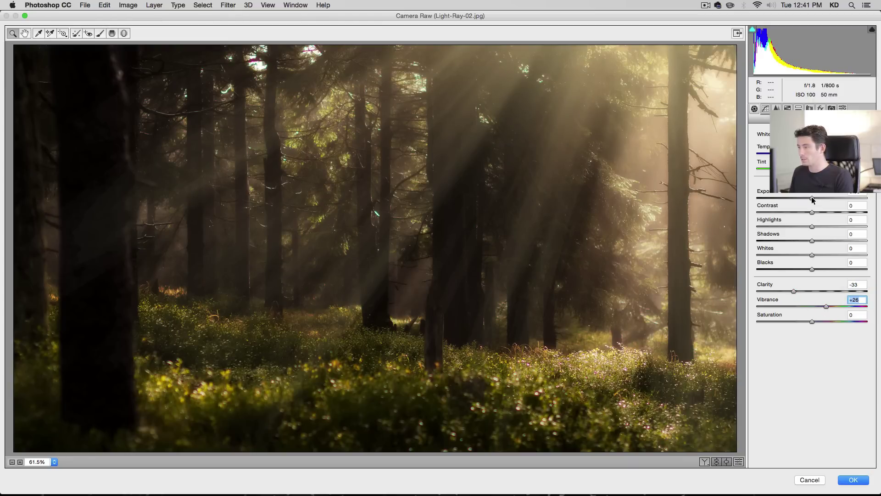
Nudge Exposure up slightly, set Shadows to +29 and Whites to -8, and apply the Camera Raw adjustments
left_click_drag(812, 199, 814, 199)
mouse_move(812, 240)
left_mouse_down()
mouse_move(830, 239)
mouse_move(803, 255)
mouse_move(773, 256)
mouse_move(807, 256)
left_mouse_up()
left_click(810, 255)
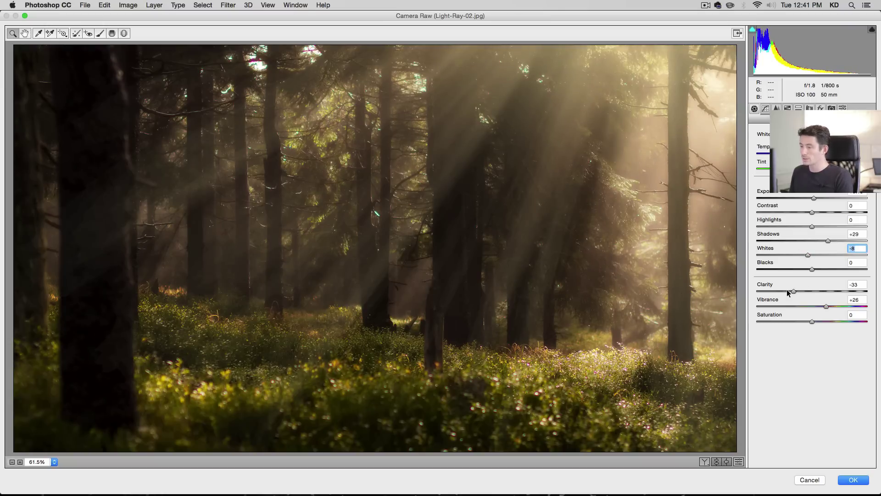
mouse_move(788, 292)
left_mouse_down()
mouse_move(787, 283)
mouse_move(793, 292)
left_mouse_up()
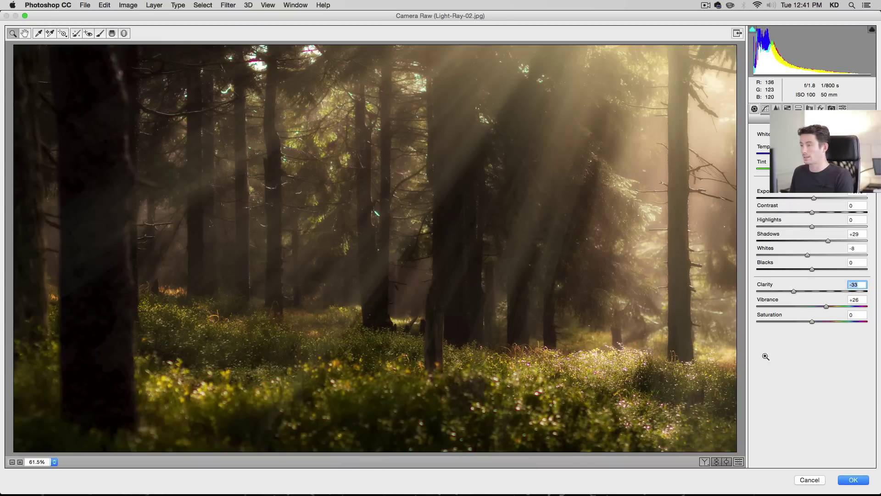
left_click(853, 480)
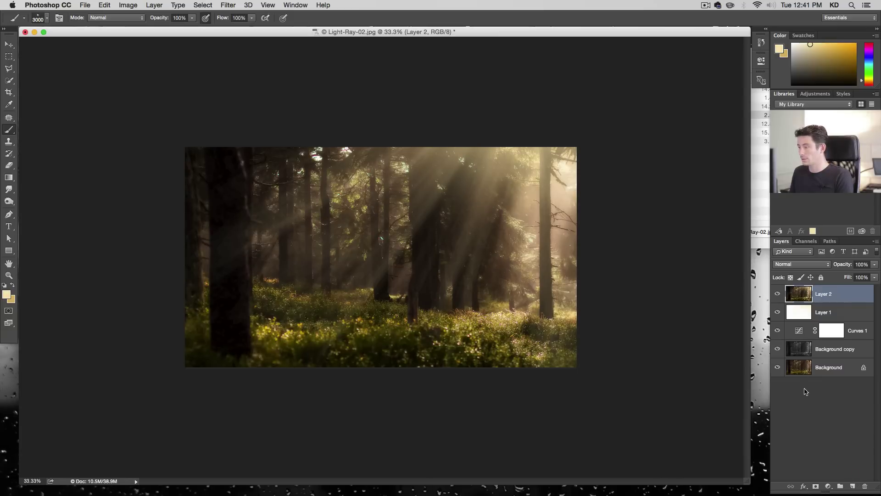
Toggle the Background copy's visibility to check its effect on the finished forest image
mouse_move(780, 348)
left_mouse_down()
mouse_move(777, 294)
mouse_move(784, 343)
left_mouse_up()
key("alt+super+plus")
left_click(779, 349)
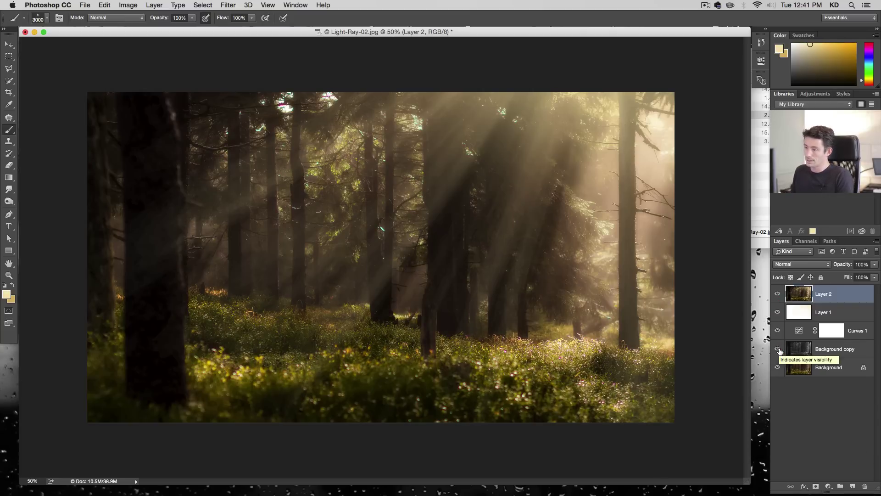
mouse_move(778, 350)
left_mouse_down()
mouse_move(777, 300)
mouse_move(776, 352)
left_mouse_up()
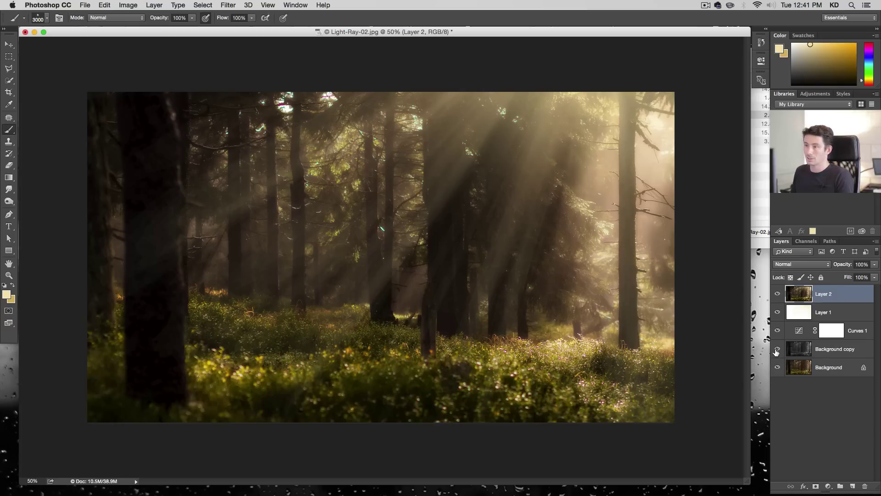
Save the layered image as Light-Ray-02.psd in the Episode-012-Source-Files folder and close it
key("shift+super+s")
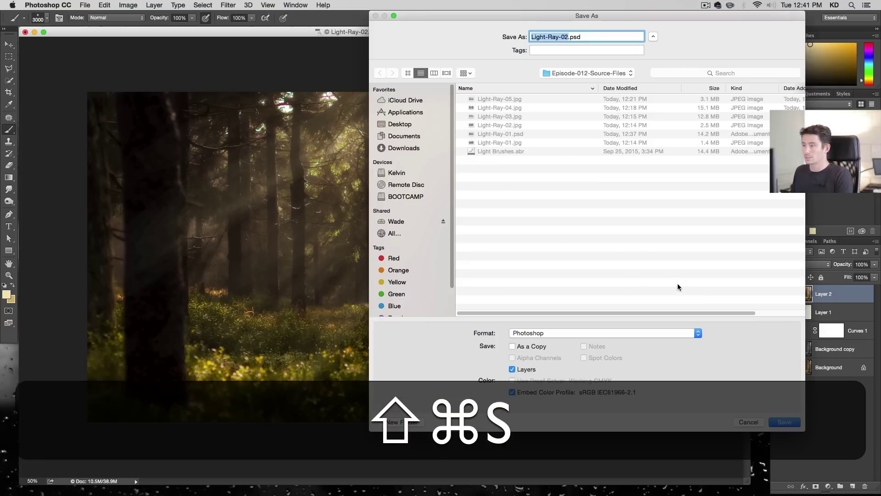
key("Return")
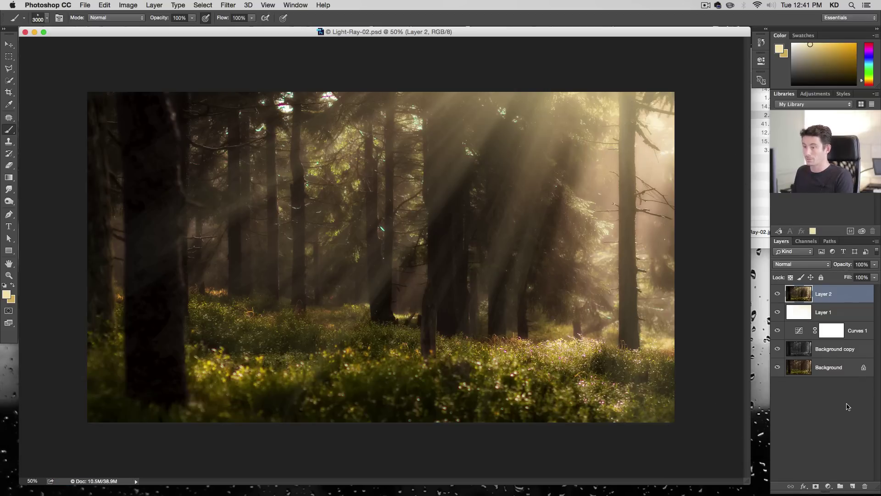
key("super+w")
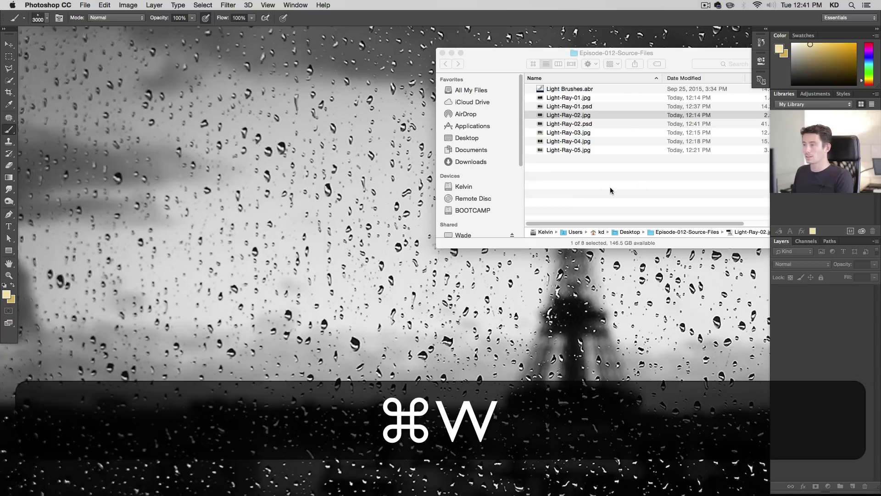
Open Light-Ray-03.jpg from the source files folder and add a new empty layer above the Background
left_click(605, 179)
double_click(585, 133)
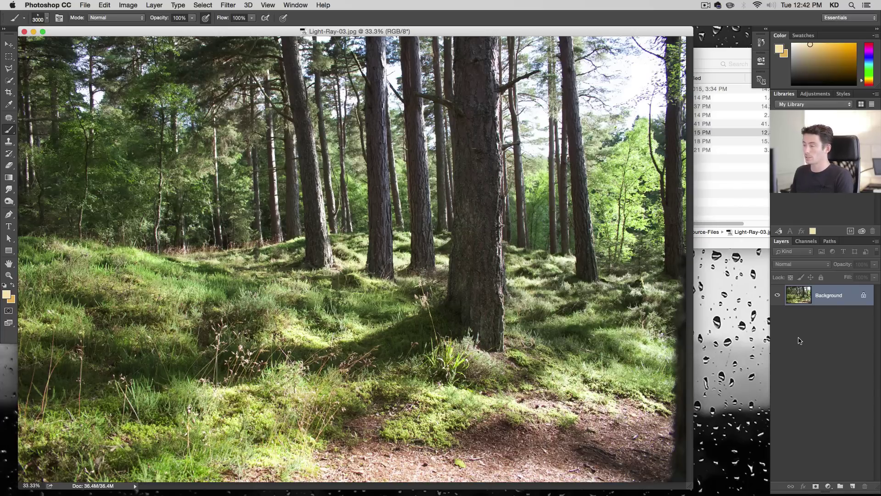
key("alt+super+minus")
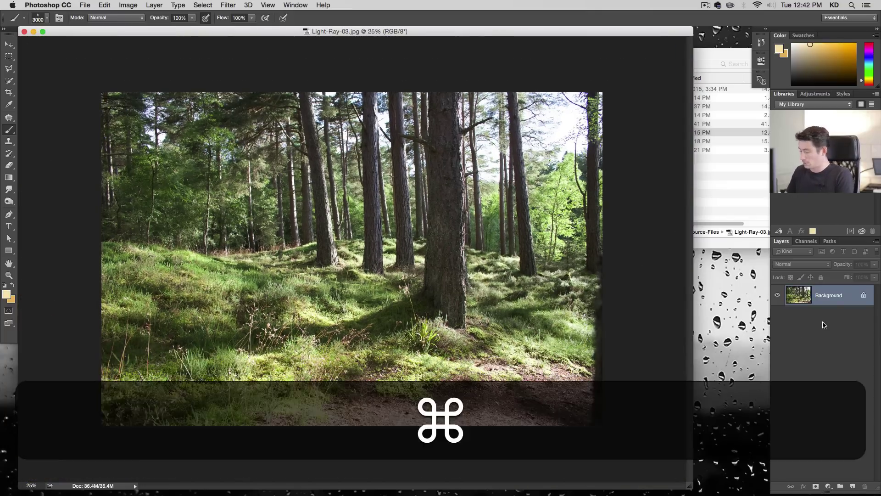
key("super+plus")
key("alt+super+plus")
key("alt+super+minus")
key("alt+super+minus")
key("alt+super+minus")
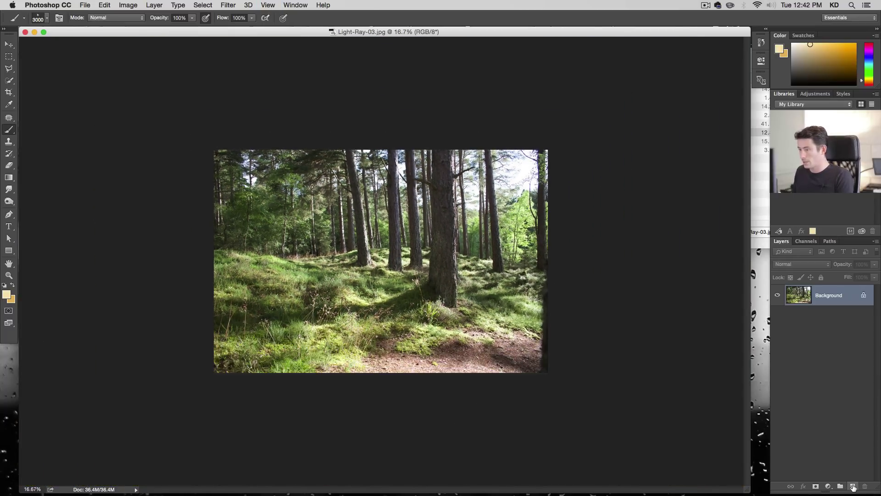
left_click(853, 487)
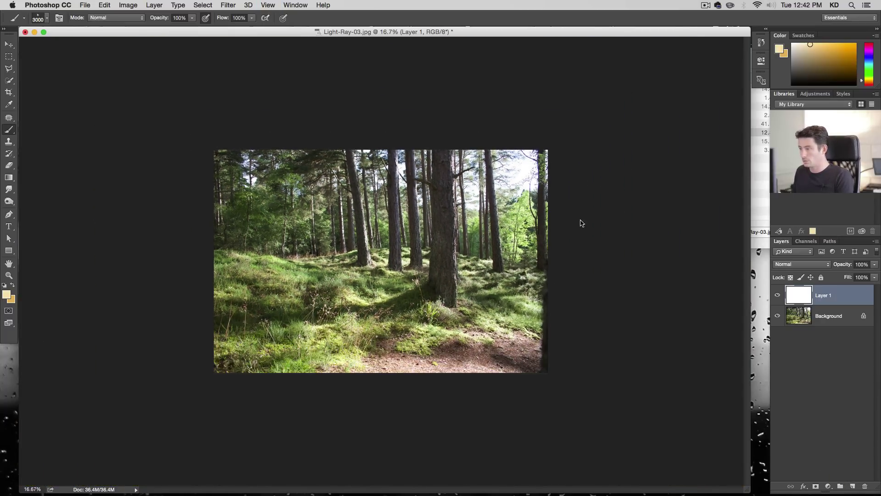
Try stamping light rays on Layer 1 with the 3000 px and 2420 px light brushes, undoing each stamp
right_click(331, 244)
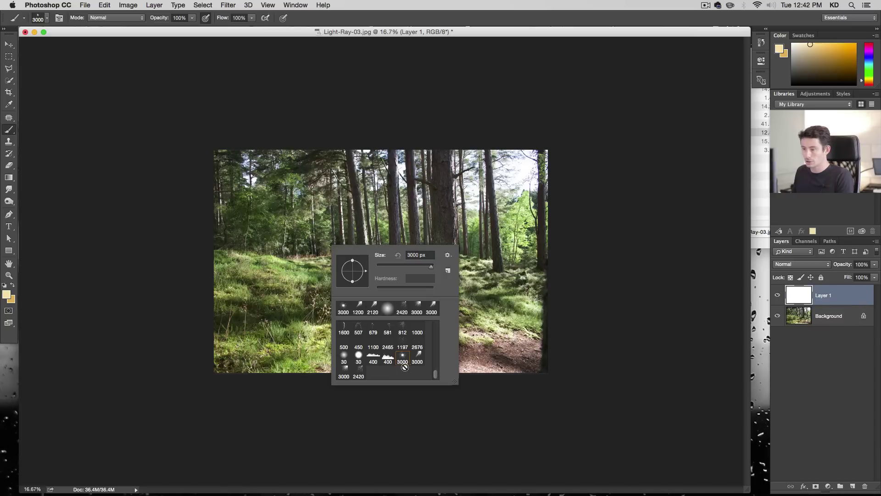
left_click(344, 376)
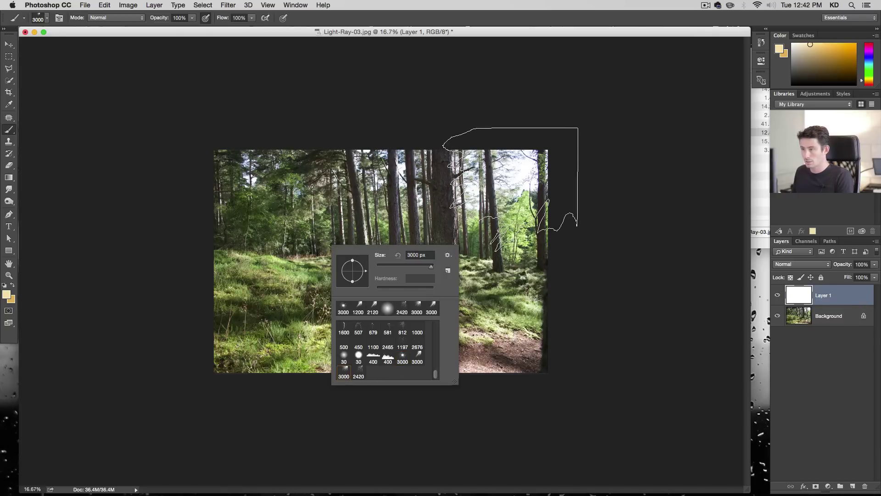
left_click(509, 186)
key("super+z")
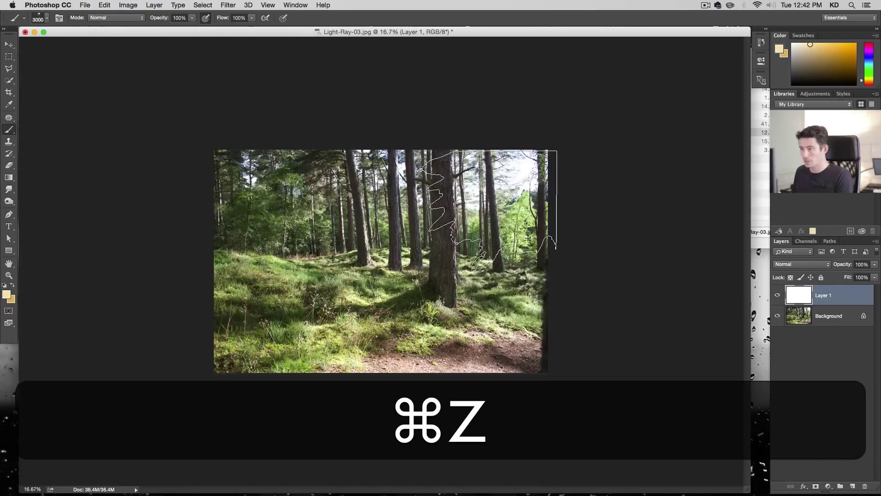
right_click(427, 254)
left_click(455, 384)
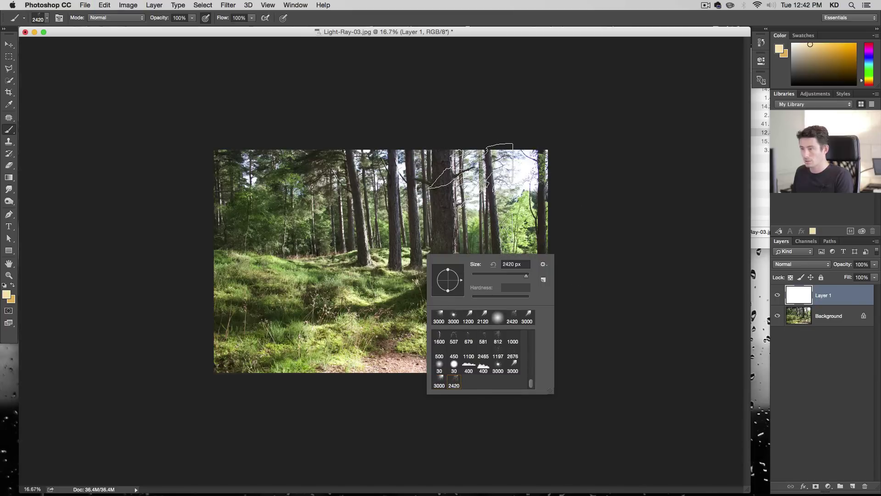
left_click(421, 235)
key("super+z")
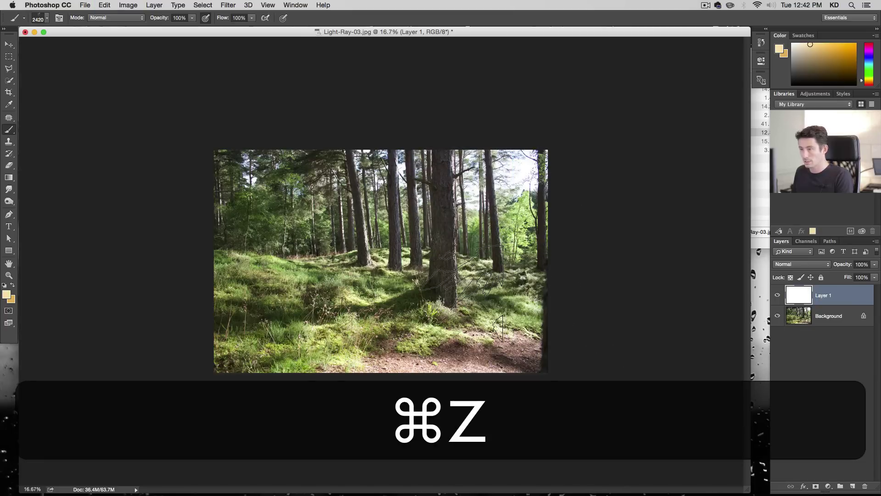
right_click(415, 386)
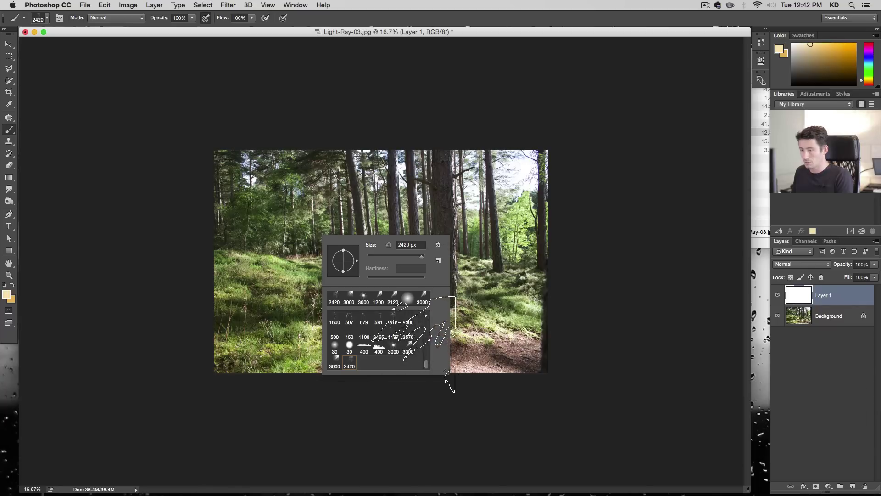
left_click(408, 347)
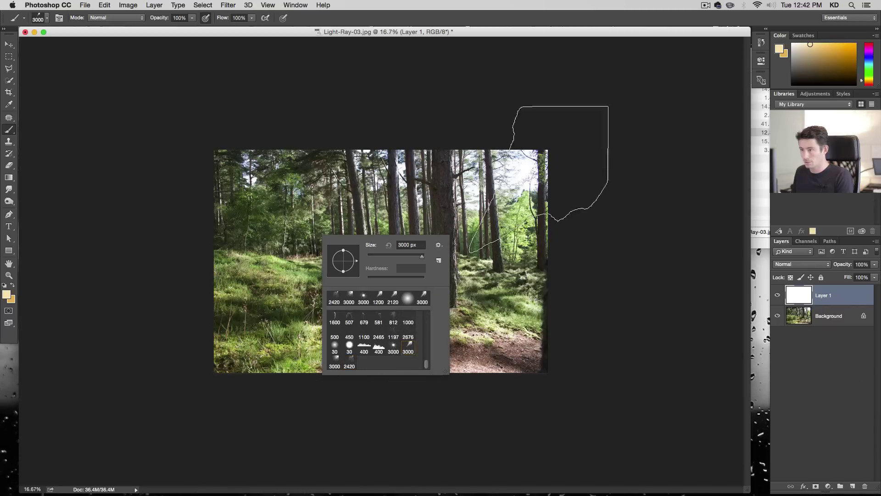
key("super+z")
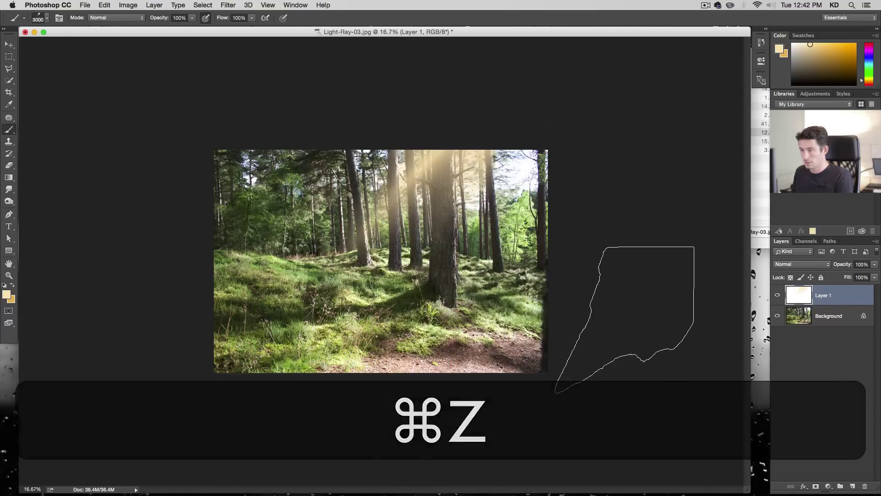
key("super+z")
Stamp light rays on Layer 1 at the photo's upper-right corner with the penultimate 3000 px light brush
right_click(391, 390)
left_click(396, 375)
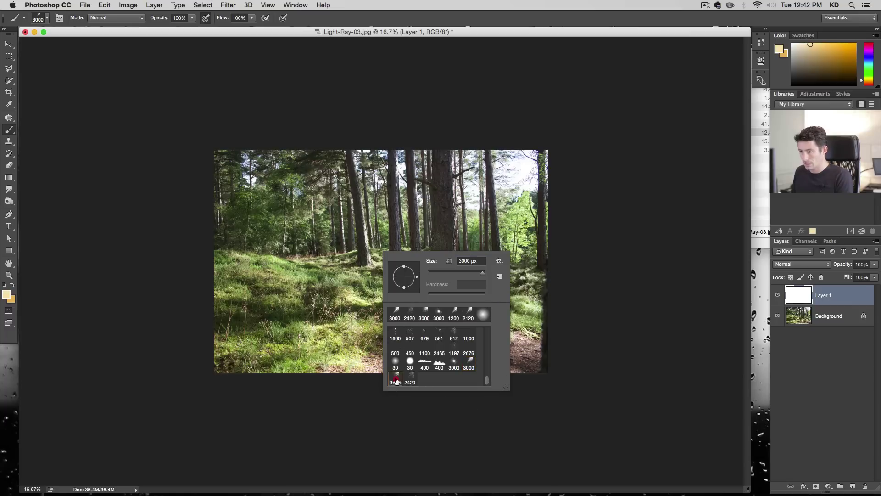
left_click(504, 183)
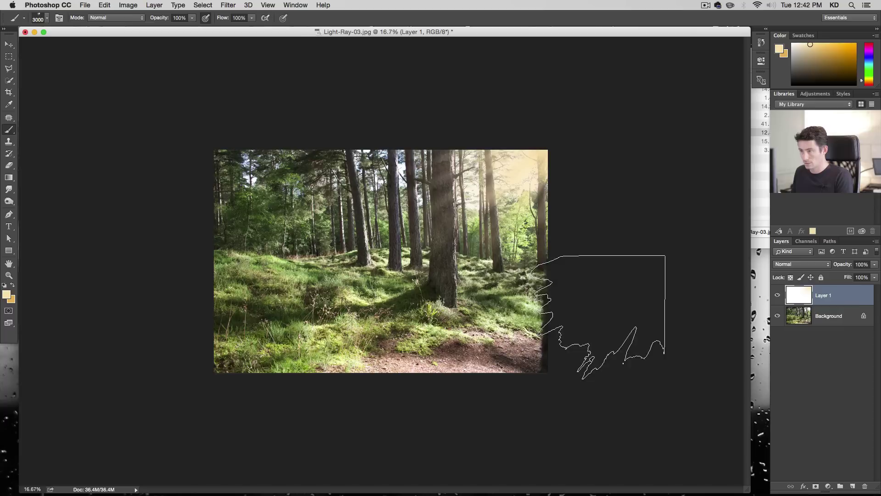
key("super+z")
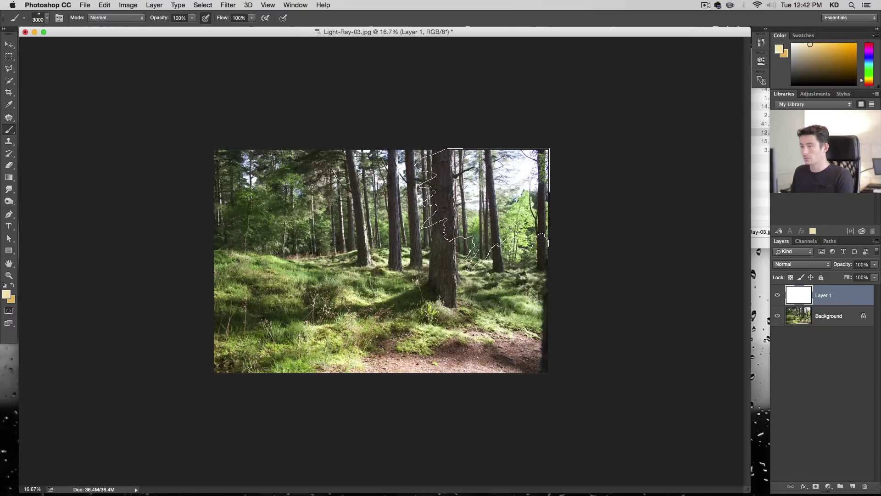
left_click(482, 209)
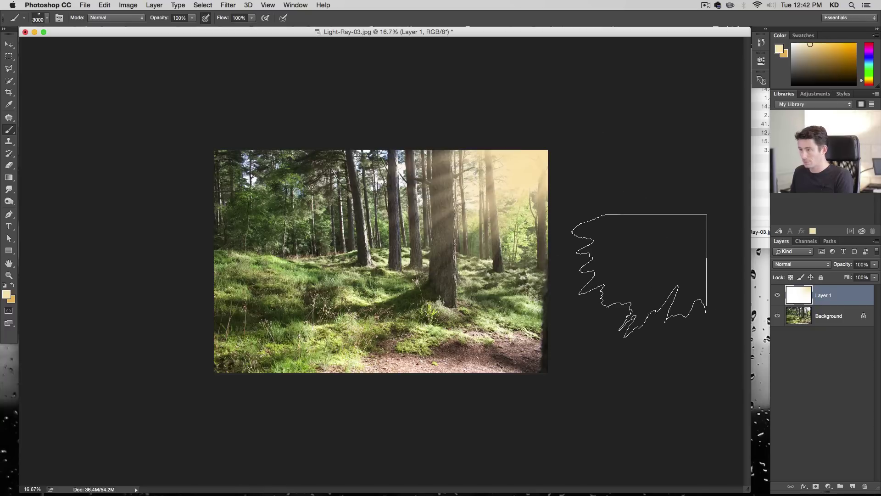
Free-transform the light rays on Layer 1, stretching them horizontally past the photo's edges to about 283% width
key("super+t")
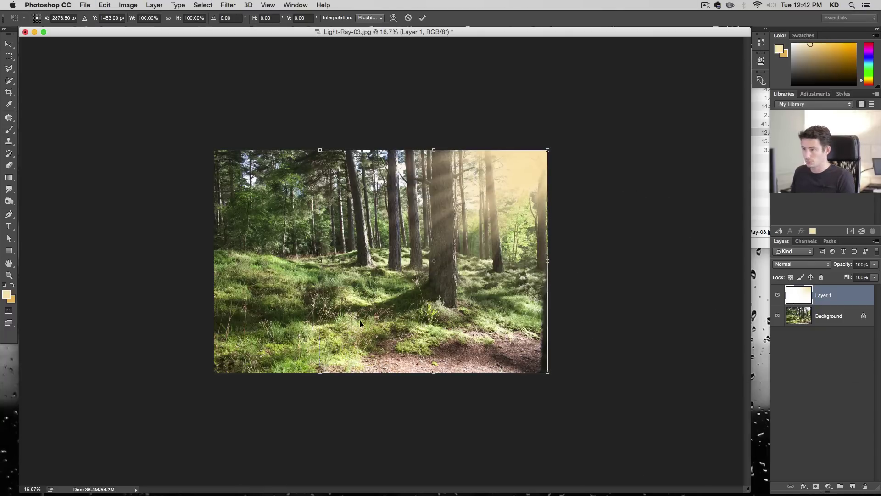
left_click_drag(317, 260, 115, 275)
left_click_drag(547, 260, 582, 259)
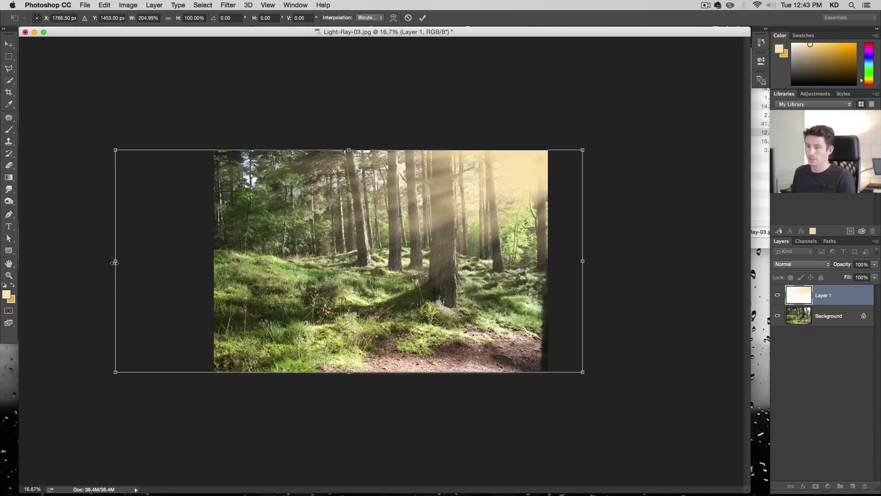
left_click_drag(115, 262, 59, 262)
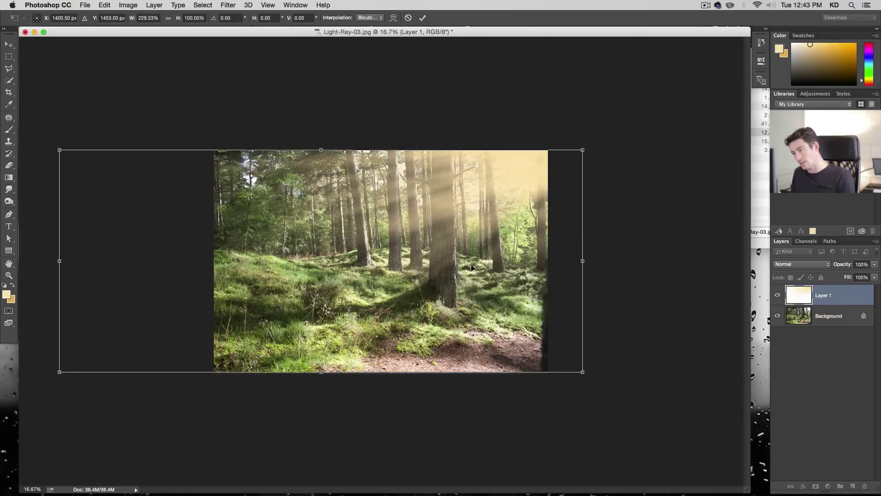
mouse_move(583, 261)
left_mouse_down()
mouse_move(659, 261)
mouse_move(531, 263)
left_mouse_up()
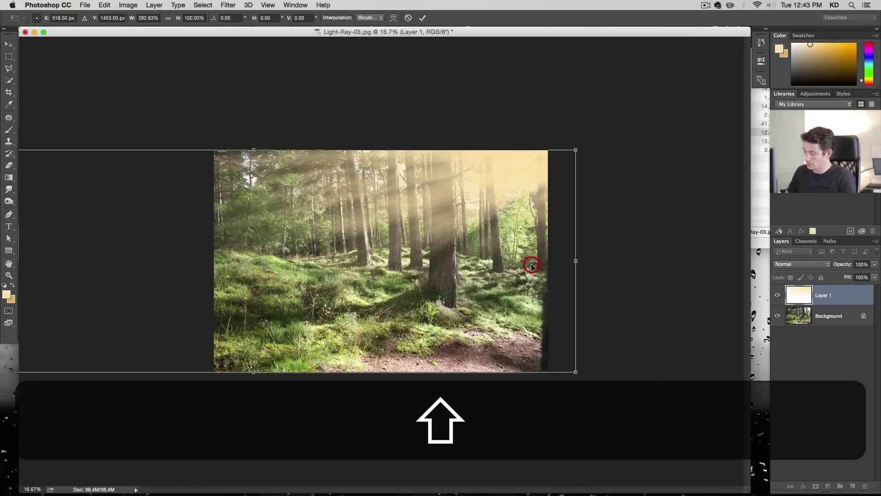
key("Return")
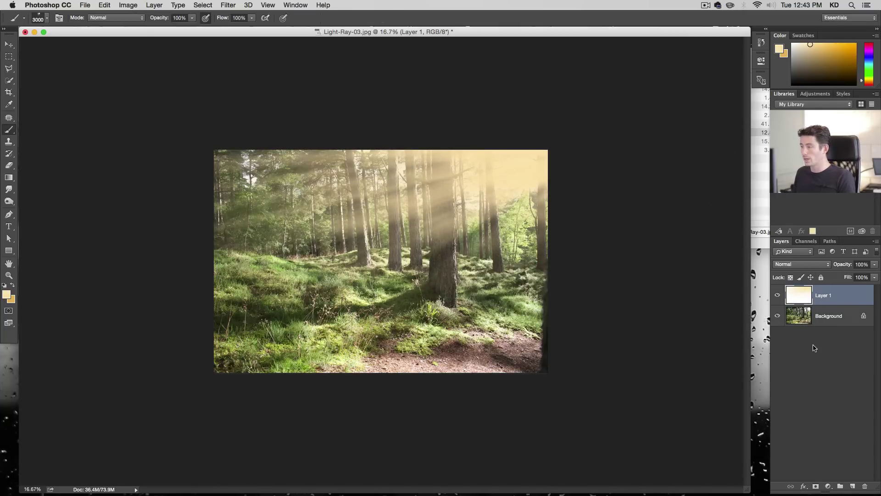
Add a Gradient Overlay layer style to Layer 1 and set its opacity to 80%
double_click(855, 299)
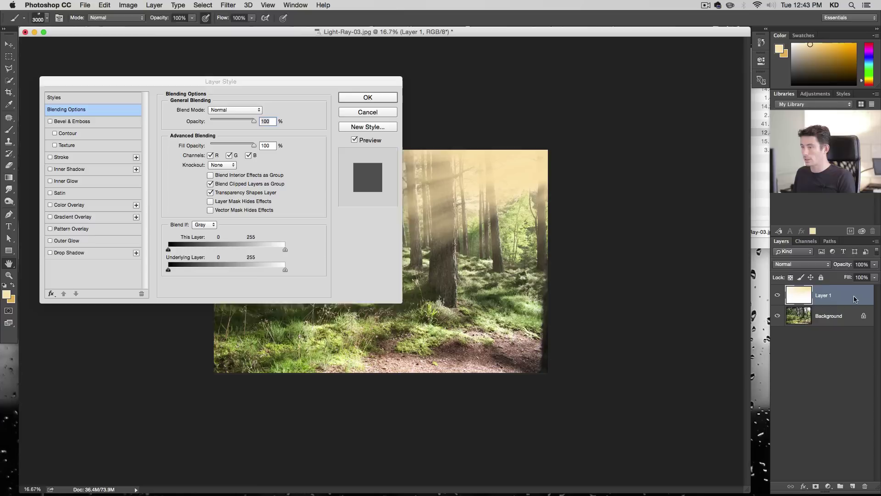
left_click(75, 219)
left_click_drag(248, 84, 708, 288)
left_click_drag(718, 282, 709, 274)
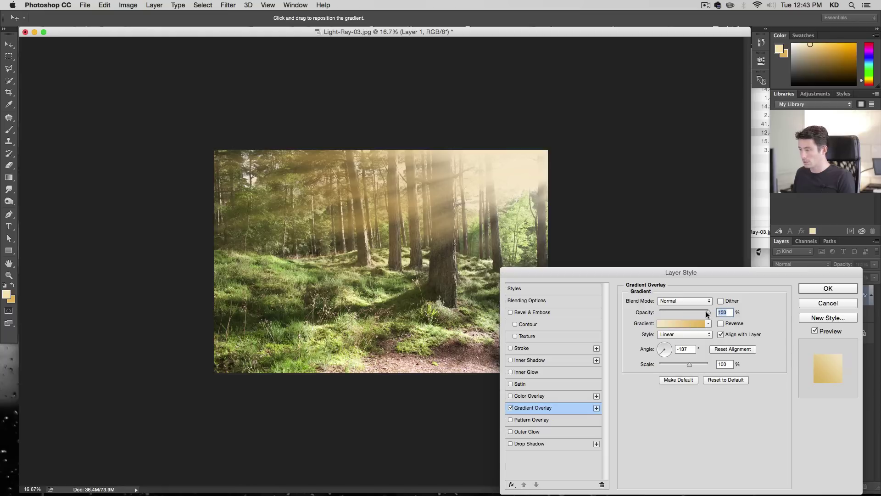
type("80")
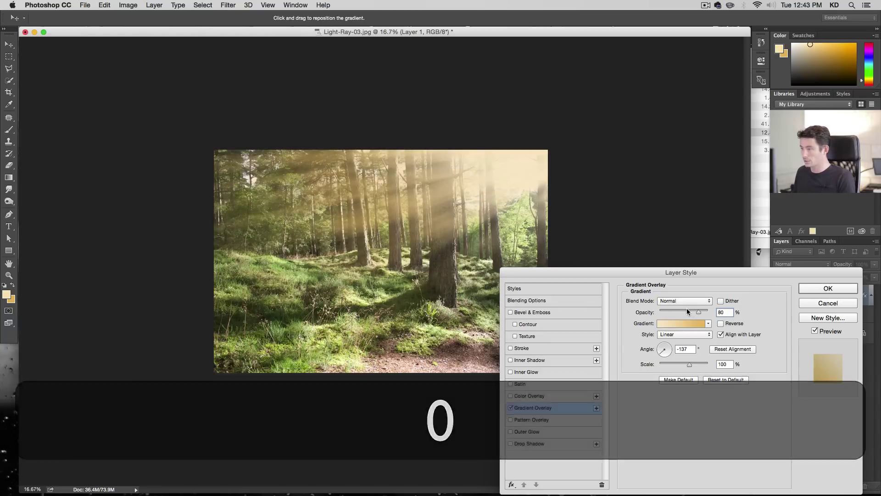
Try the Screen blend mode on Layer 1's Gradient Overlay, settle on Soft Light, and apply the layer style
left_click(688, 301)
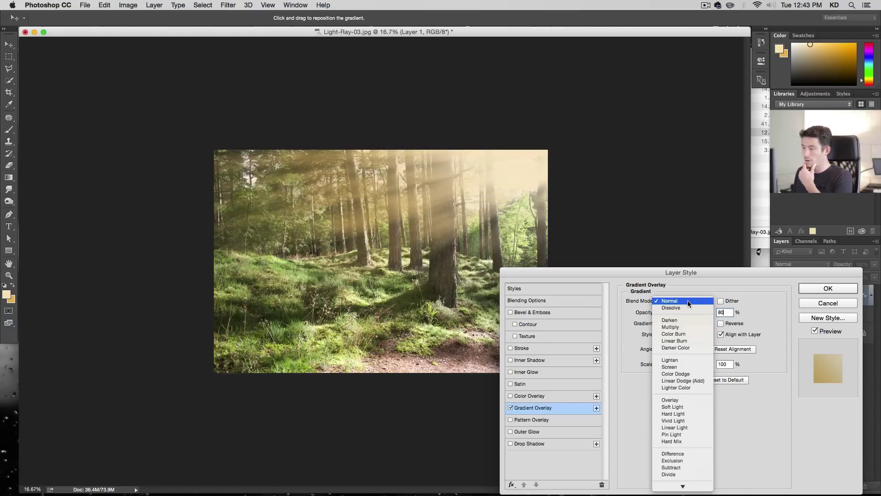
left_click(690, 366)
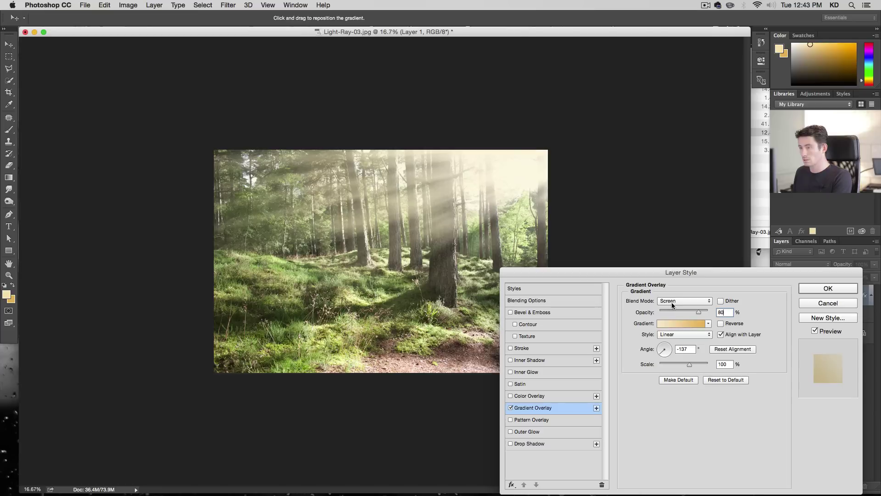
left_click(672, 303)
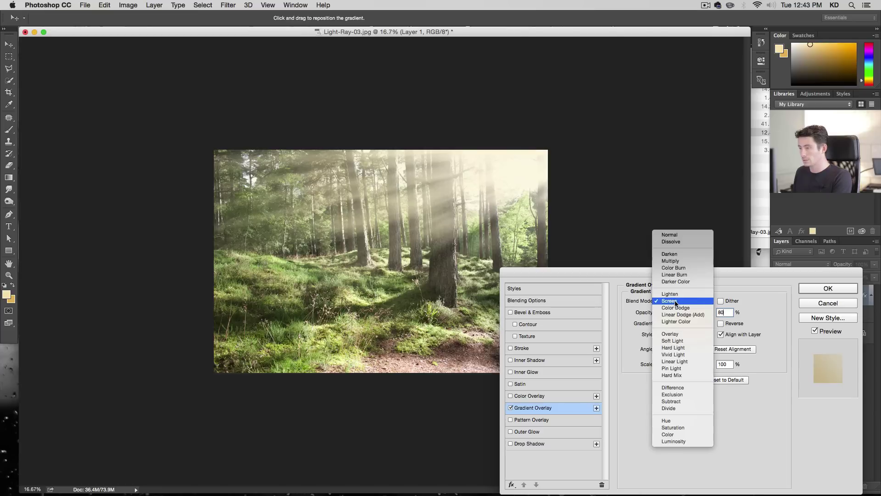
left_click(682, 340)
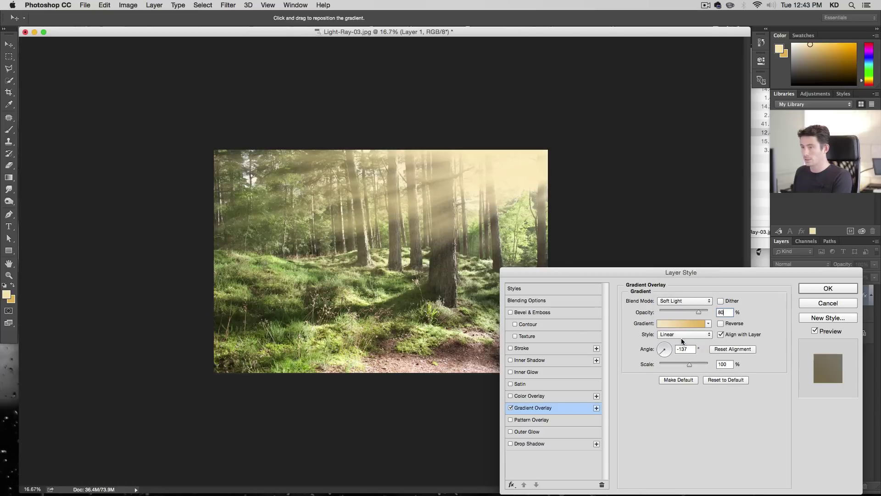
left_click(811, 289)
Free-transform the light rays on Layer 1, enlarging them to about 121% so they extend beyond the photo's edges
key("super+t")
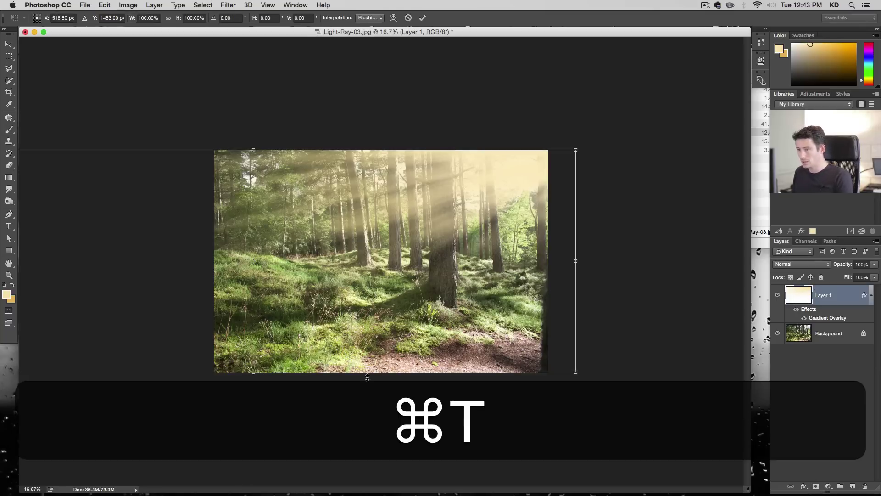
left_click_drag(251, 373, 250, 407)
key("super+z")
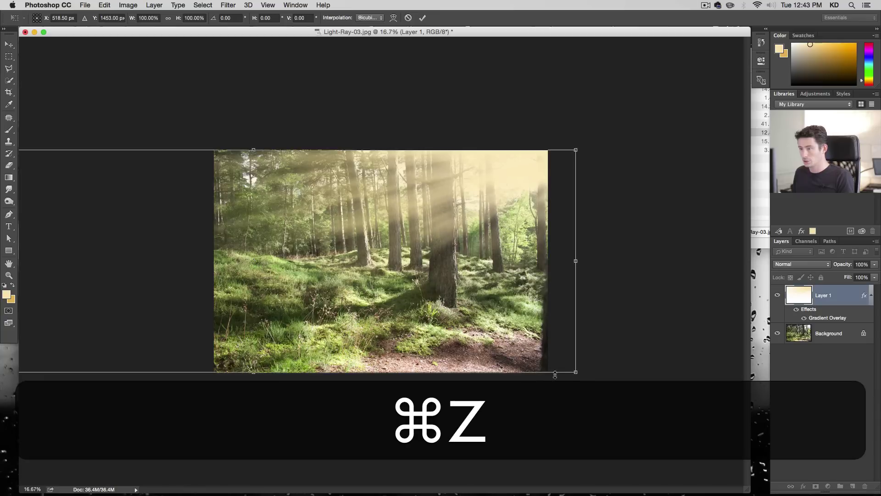
left_click_drag(573, 371, 640, 383)
left_click_drag(415, 290, 431, 313)
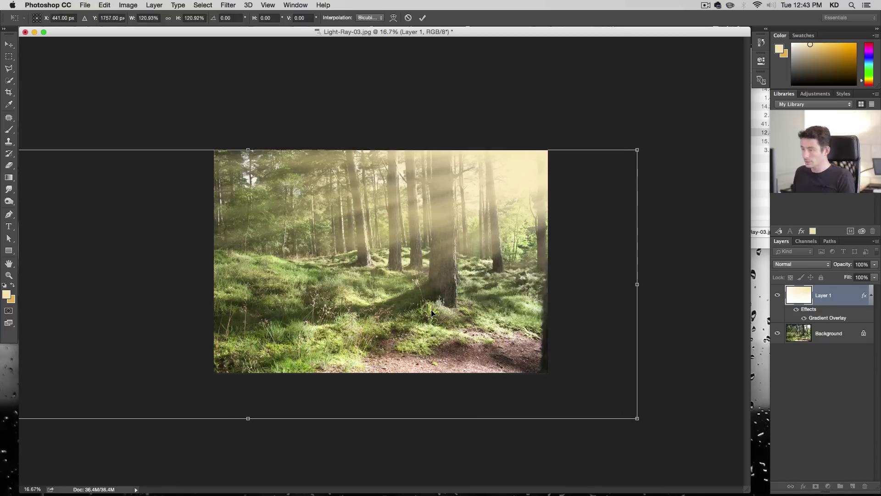
key("Return")
Add a layer mask to Layer 1 and set up a soft round 150 px brush for painting on it
key("b")
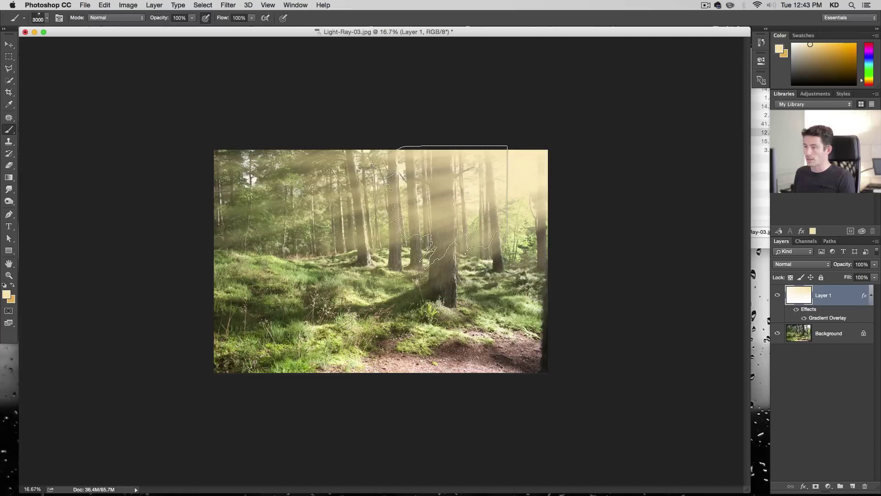
key("v")
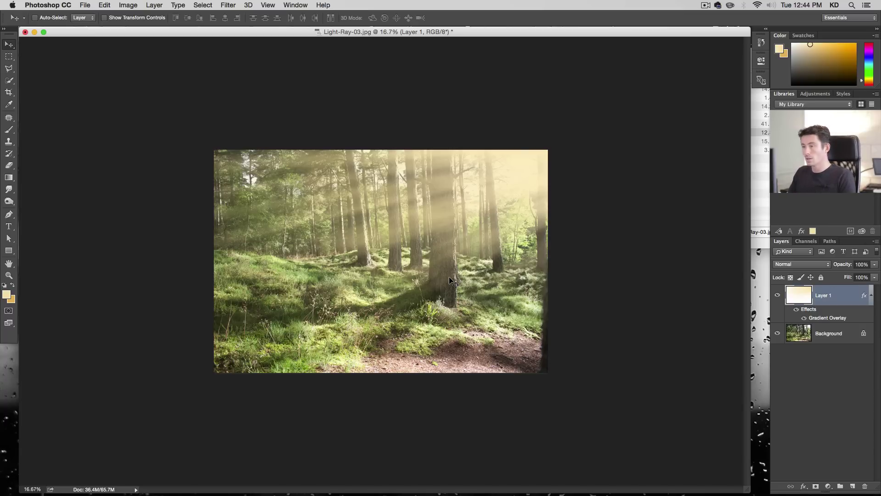
key("alt+super")
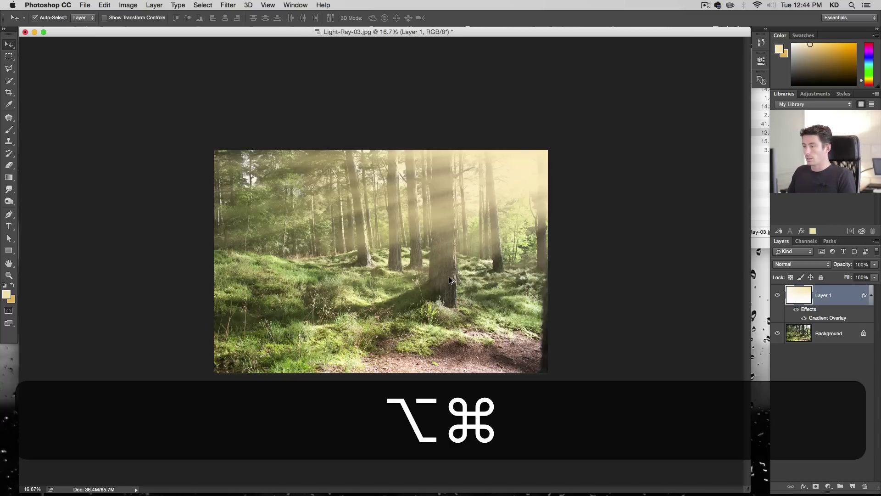
key("alt+super+plus")
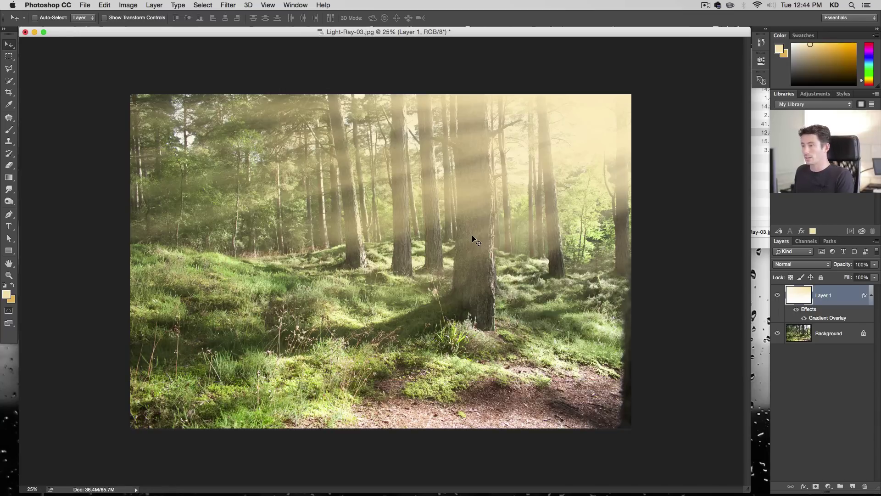
left_click(815, 486)
key("b")
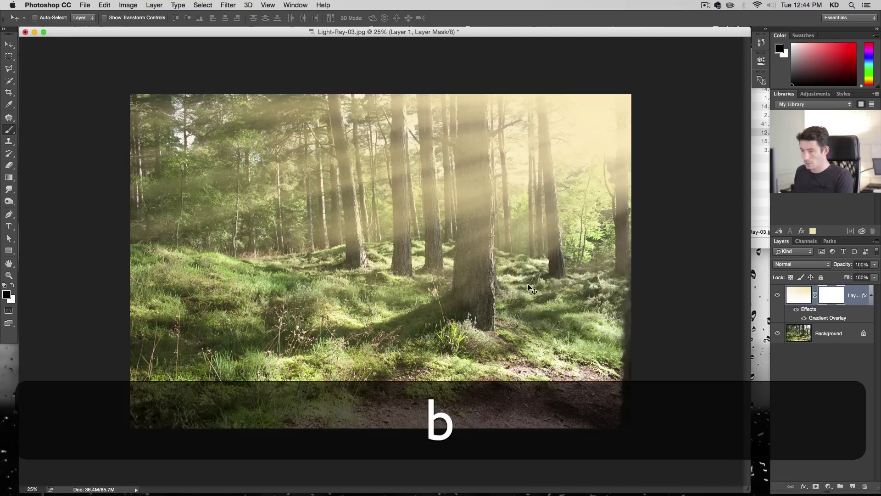
right_click(398, 283)
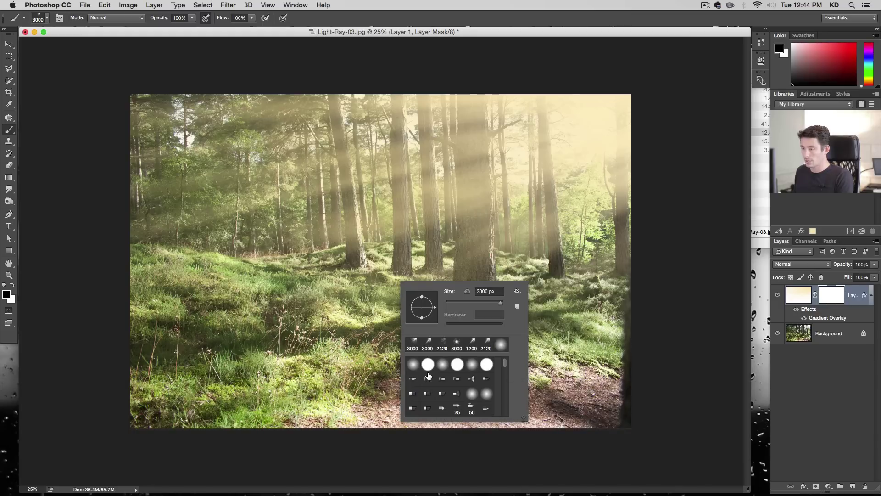
left_click(417, 369)
double_click(485, 291)
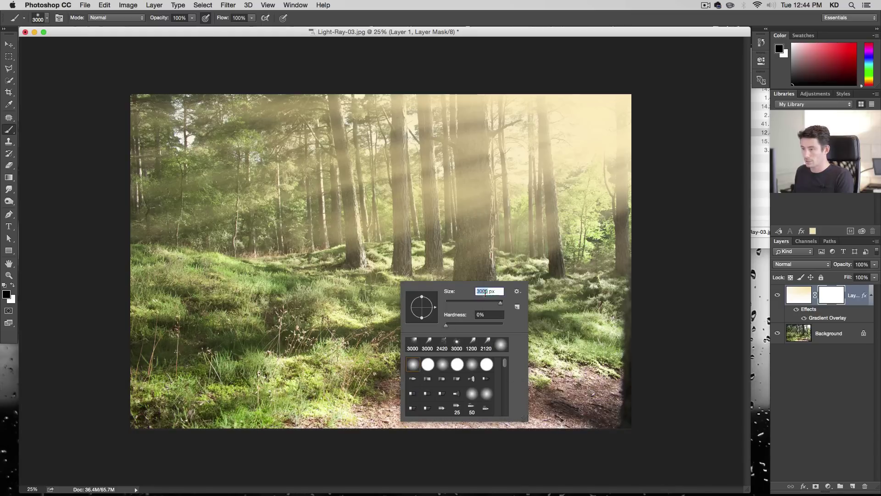
type("150")
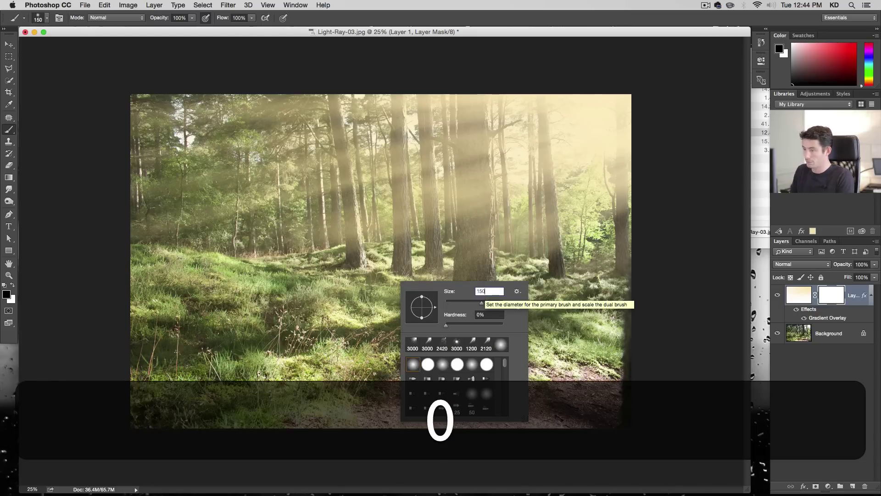
key("Return")
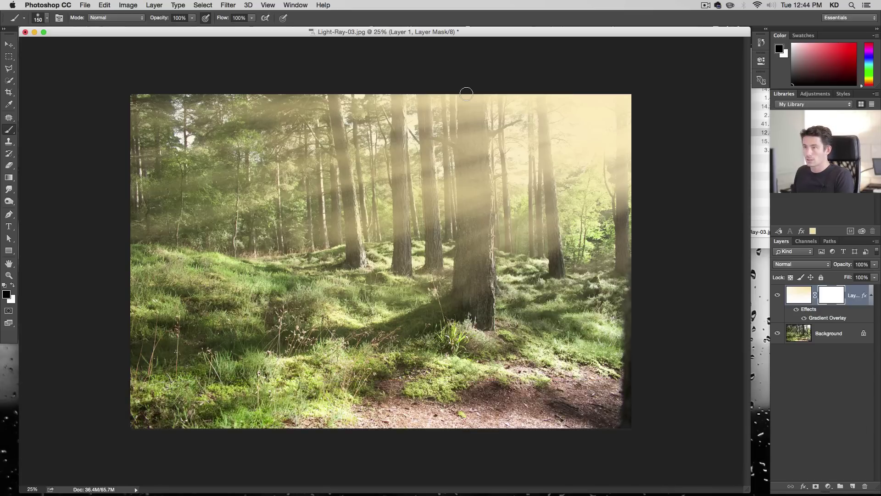
Paint black on Layer 1's mask along the full length of the large foreground tree trunk to hide the rays there
mouse_move(466, 95)
left_mouse_down()
mouse_move(455, 310)
mouse_move(473, 321)
left_mouse_up()
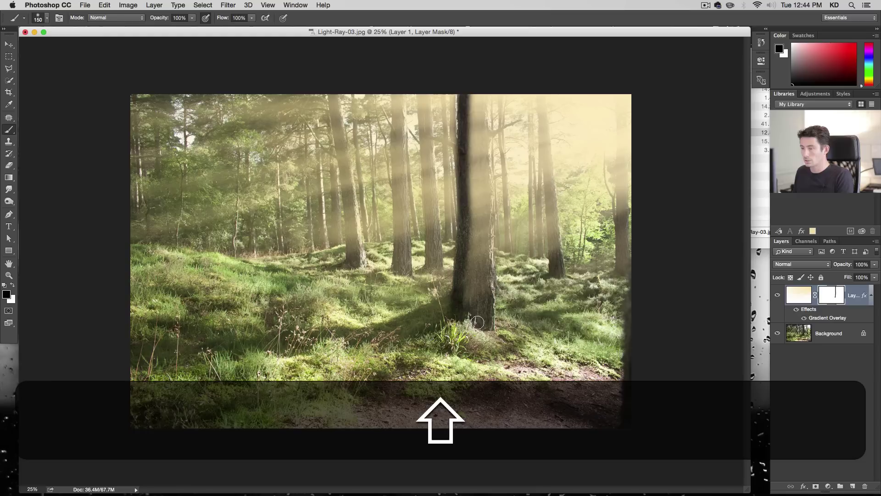
left_click(486, 190, "shift")
left_click(484, 157, "shift")
mouse_move(483, 134)
left_mouse_down()
mouse_move(477, 86)
mouse_move(471, 173)
mouse_move(472, 86)
mouse_move(472, 294)
left_mouse_up()
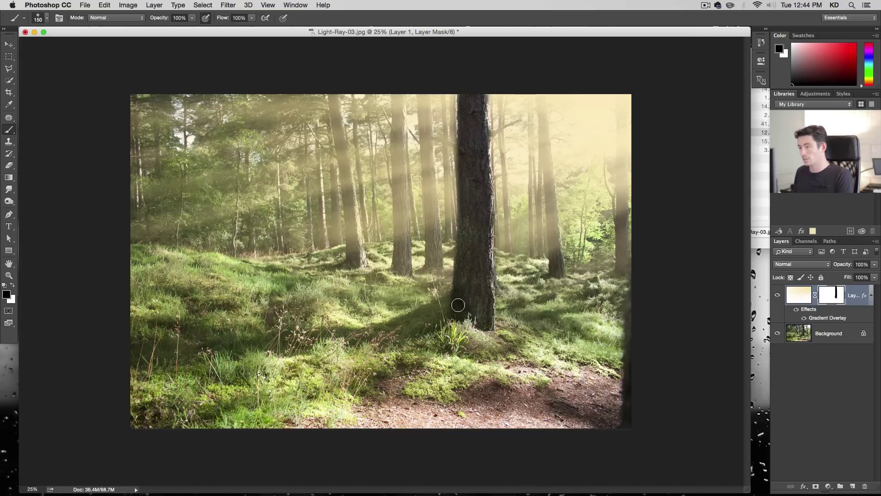
left_click(467, 91, "shift")
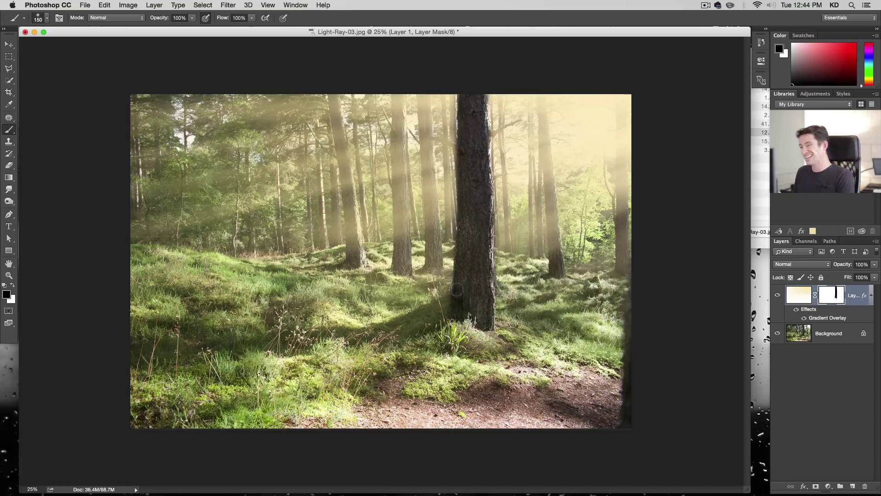
Unlink Layer 1's image from its mask, try shifting the light rays slightly on their own, and undo the move
left_click(808, 294)
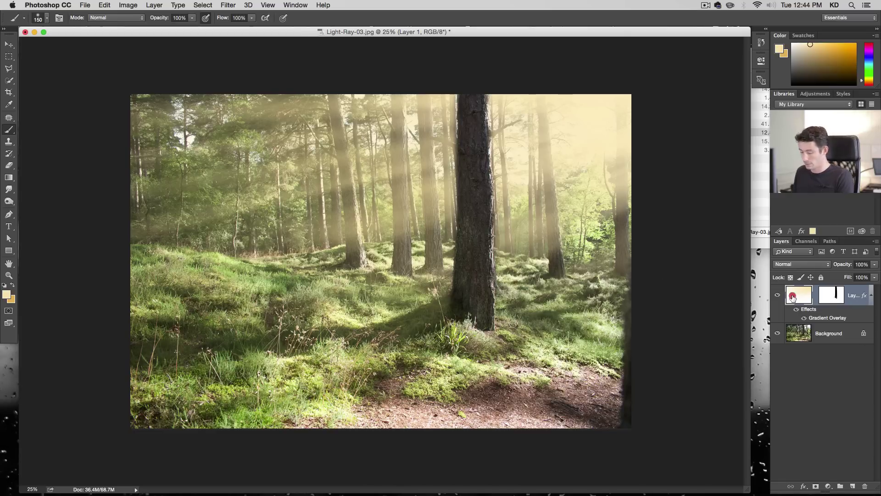
key("v")
mouse_move(430, 272)
left_mouse_down()
mouse_move(479, 285)
mouse_move(443, 248)
mouse_move(335, 240)
mouse_move(408, 220)
mouse_move(422, 259)
left_mouse_up()
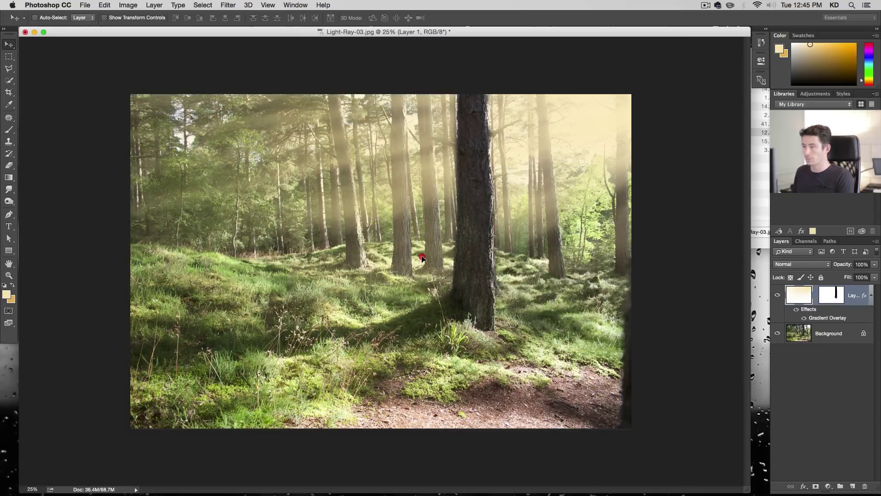
key("super+z")
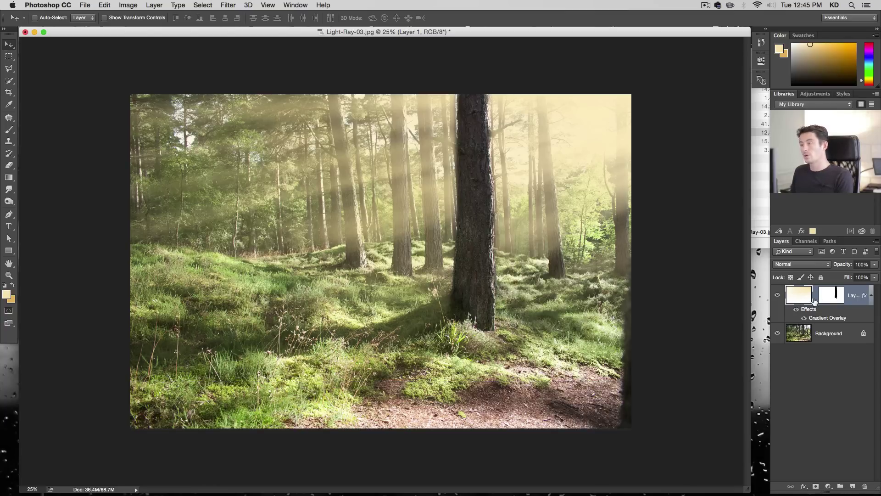
Apply a Gaussian Blur with a 9.5-pixel radius to Layer 1's mask, previewing the trunk's edge
left_click(828, 297)
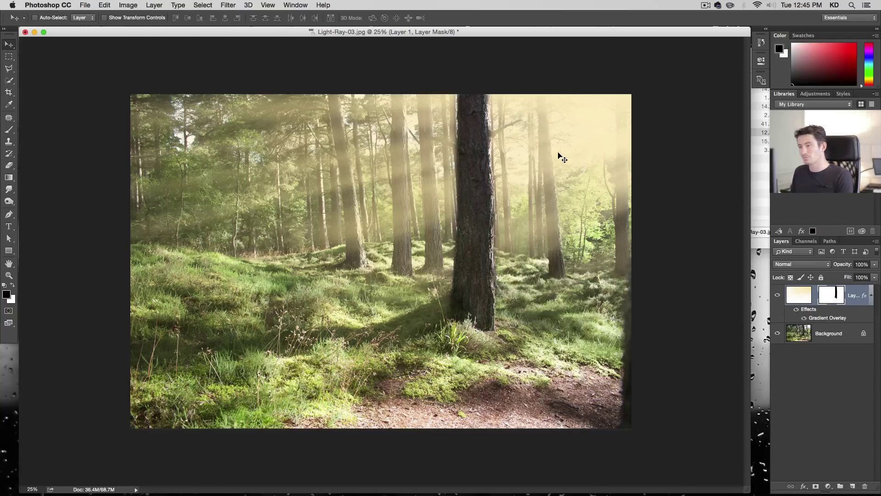
left_click(228, 5)
mouse_move(268, 115)
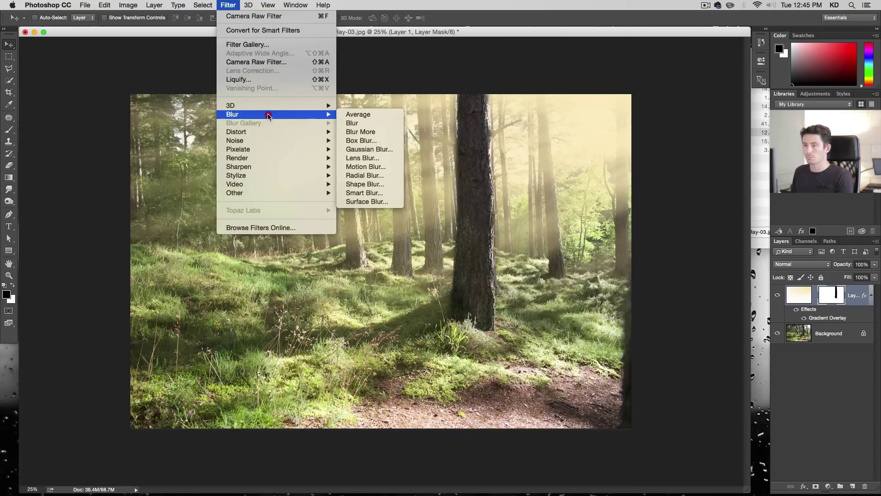
left_click(370, 149)
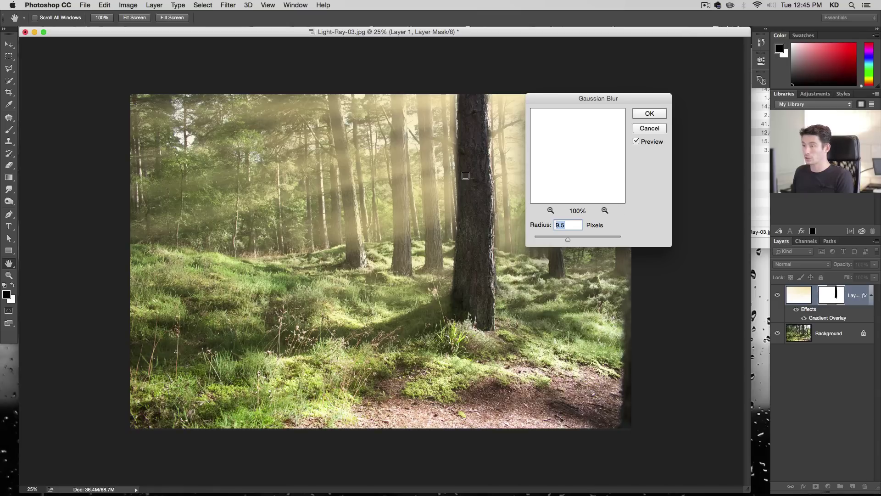
left_click(492, 172)
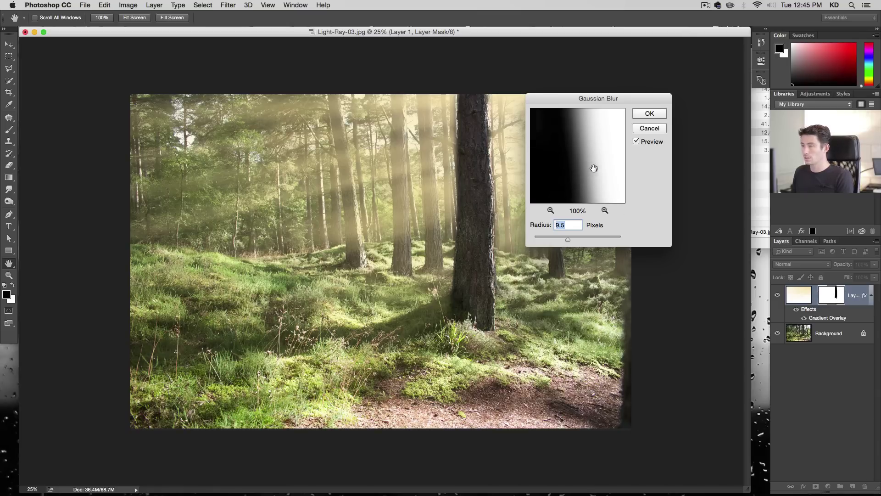
left_click(593, 168)
left_click(649, 113)
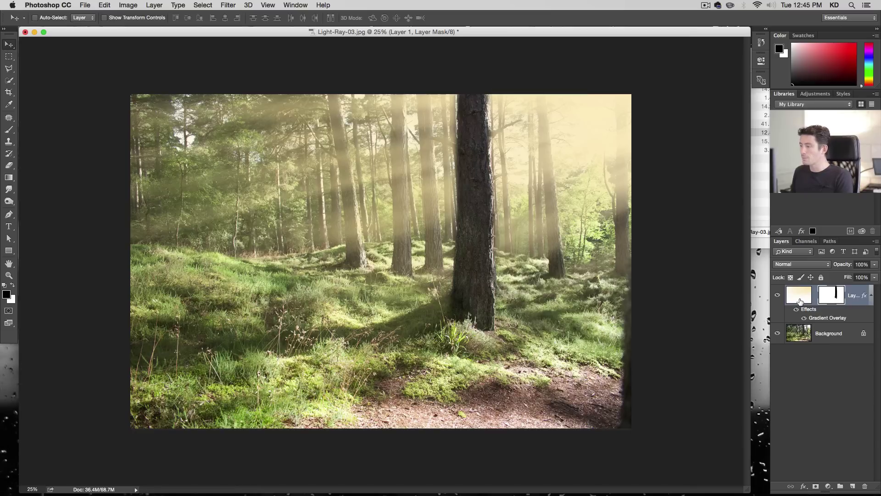
Duplicate Layer 1, invert the copy's mask so its rays cover only the trunk, and compare with the copy hidden and shown
left_click_drag(799, 301, 853, 485)
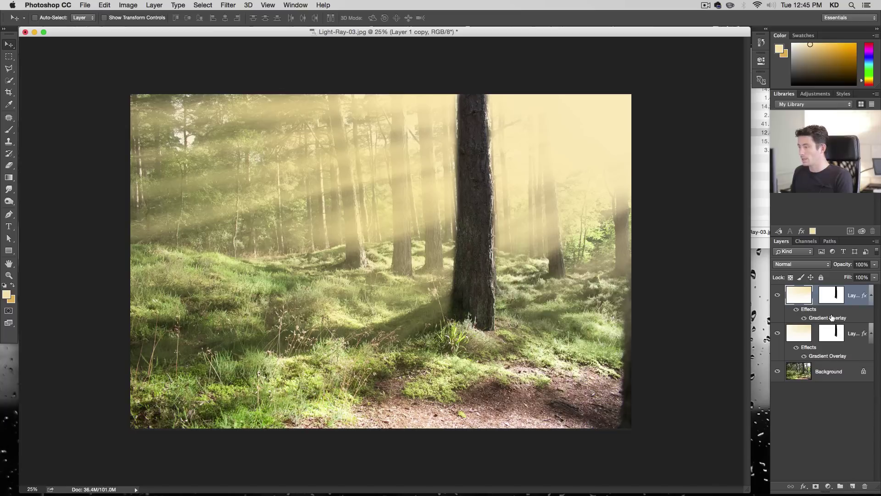
left_click(832, 296)
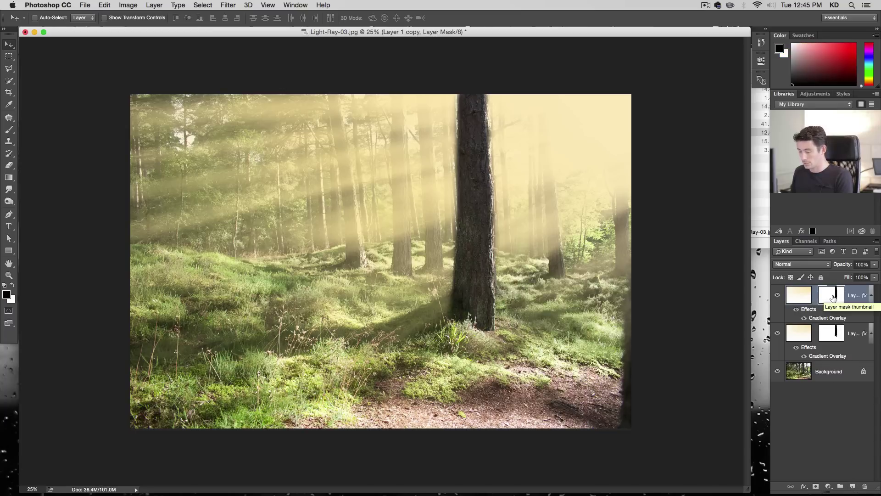
key("super+i")
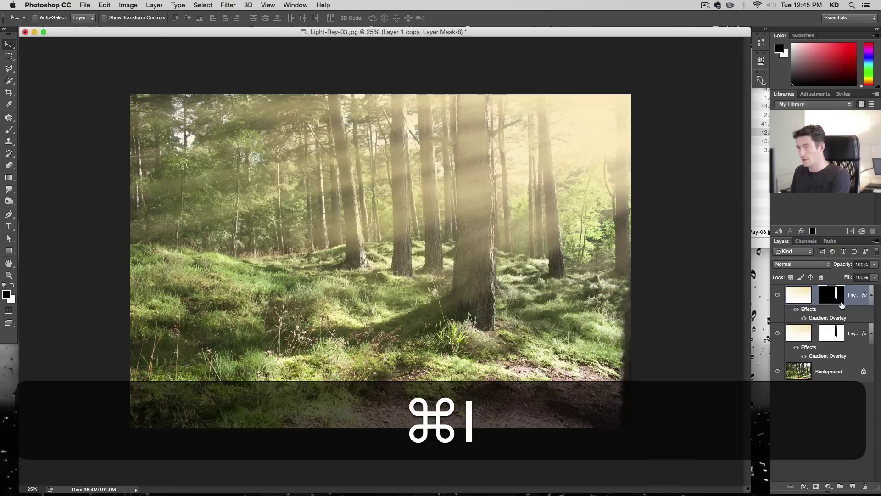
left_click(777, 296)
left_click(777, 296)
left_click(777, 296)
left_click(777, 296)
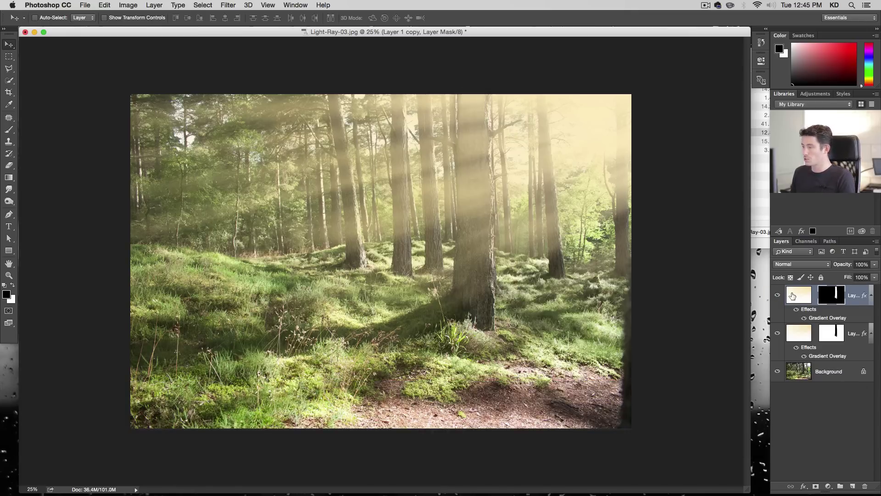
Set the opacity of the duplicated light-ray layer to 40%, and raise it to 50%
left_click(794, 295)
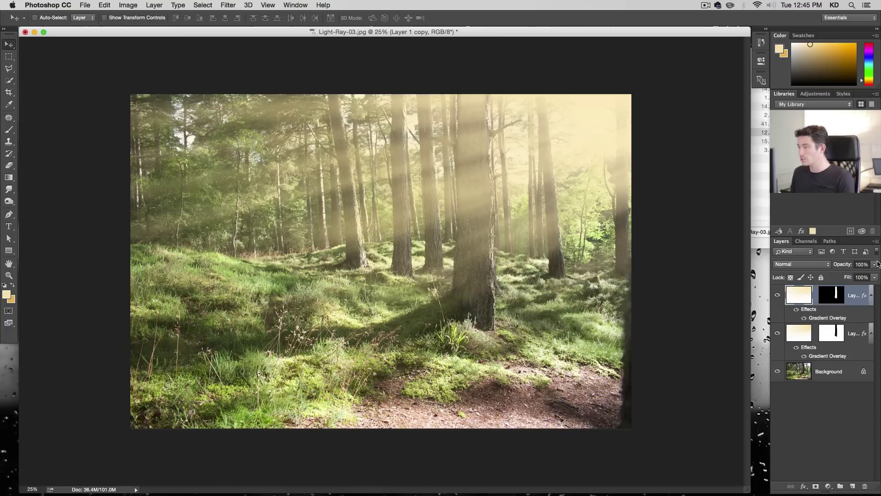
left_click(862, 264)
type("40")
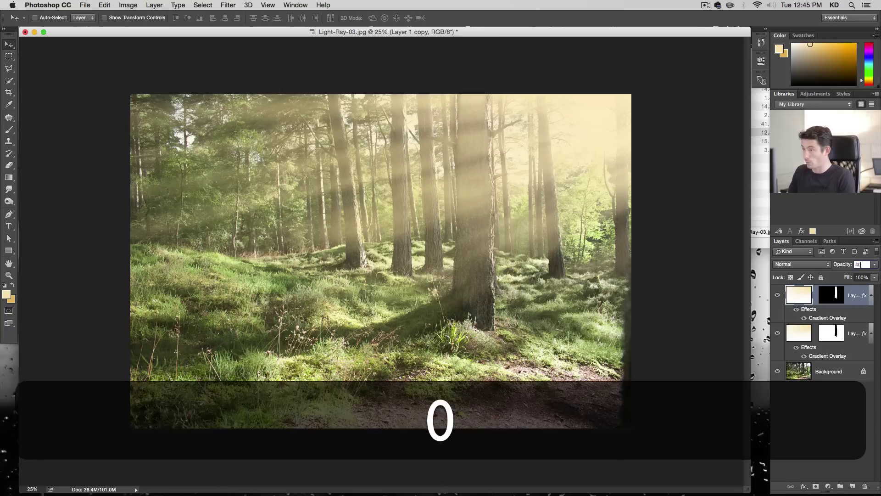
key("Return")
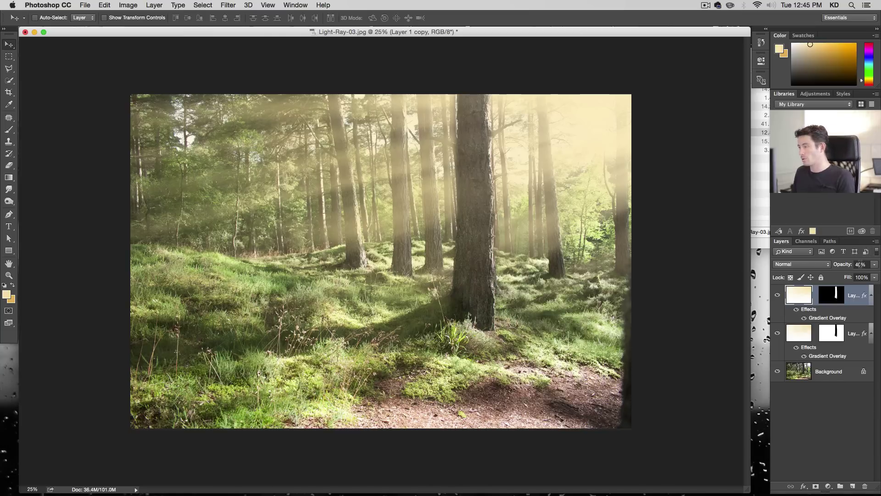
key("5")
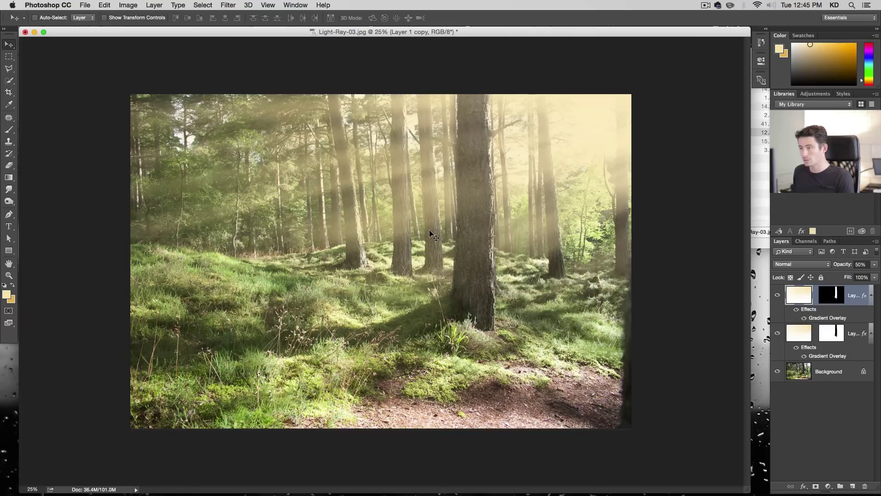
Duplicate the lower light-ray layer, Layer 1, together with its mask to strengthen the rays behind the foreground tree
left_click(805, 339)
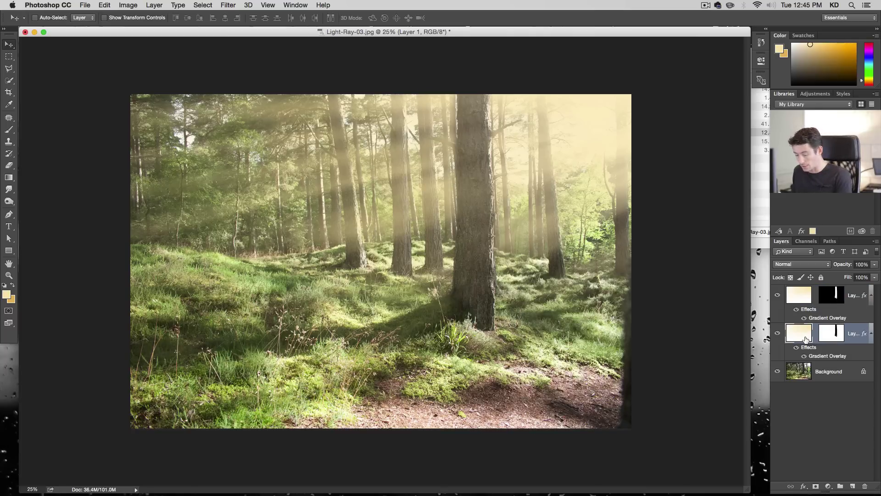
key("super")
key("super+j")
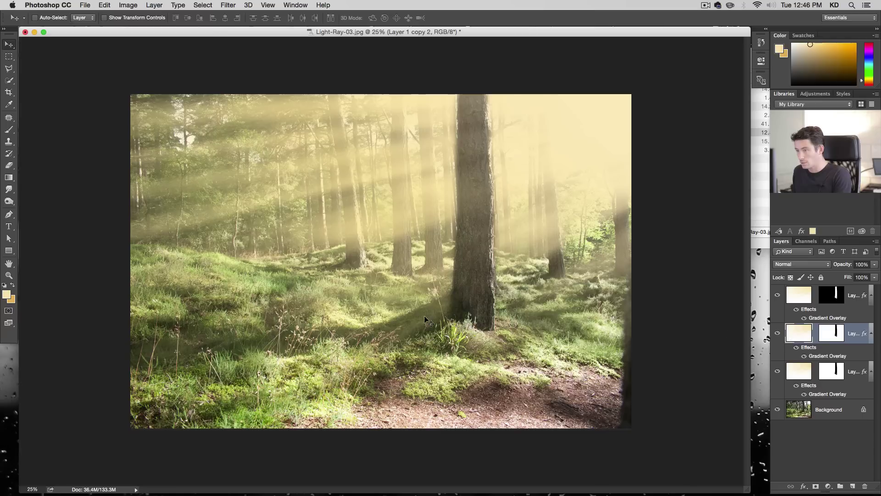
Paint black on the new copy's mask with straight brush strokes along the leftmost thick background trunk, from its base to the image's upper edge
key("b")
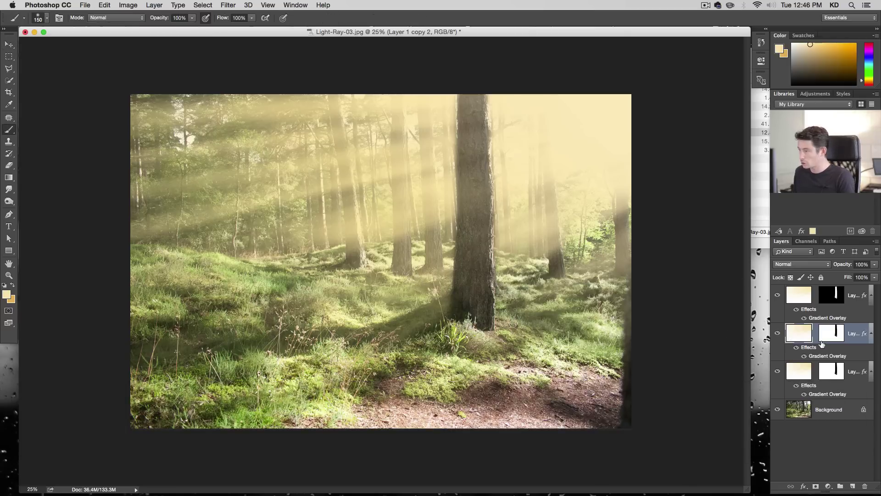
left_click(832, 336)
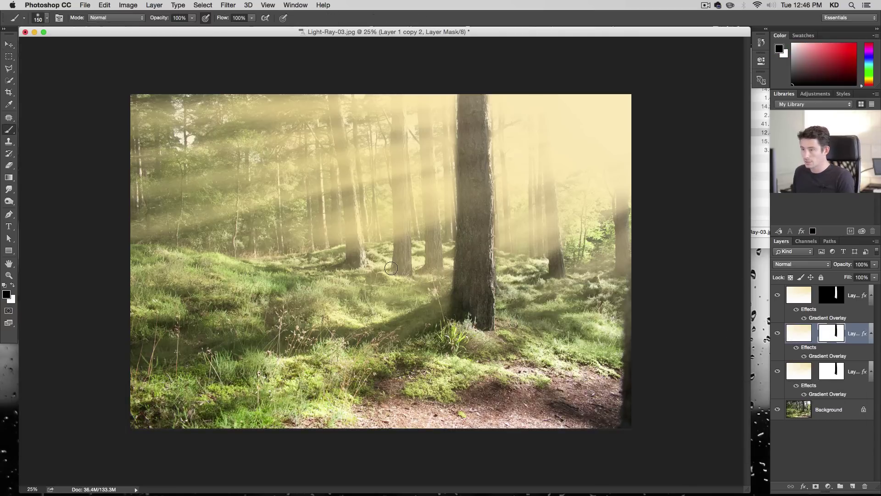
left_click(346, 176, "shift")
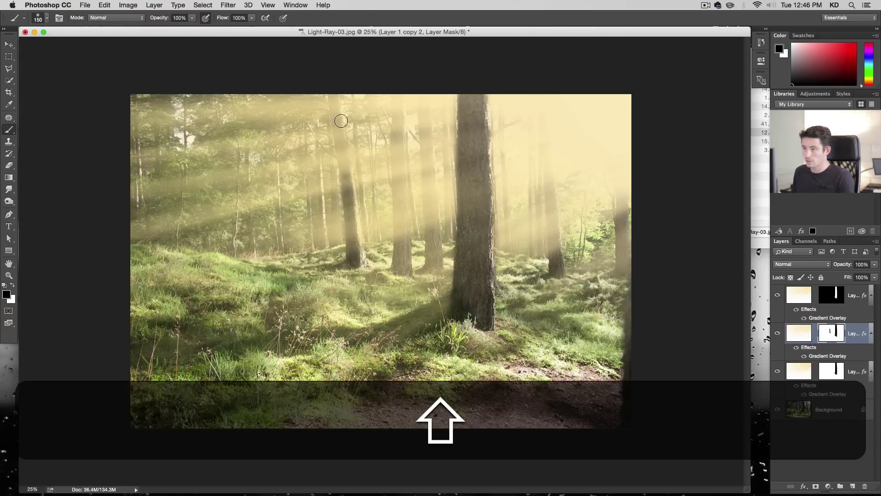
left_click(337, 115, "shift")
left_click(331, 94, "shift")
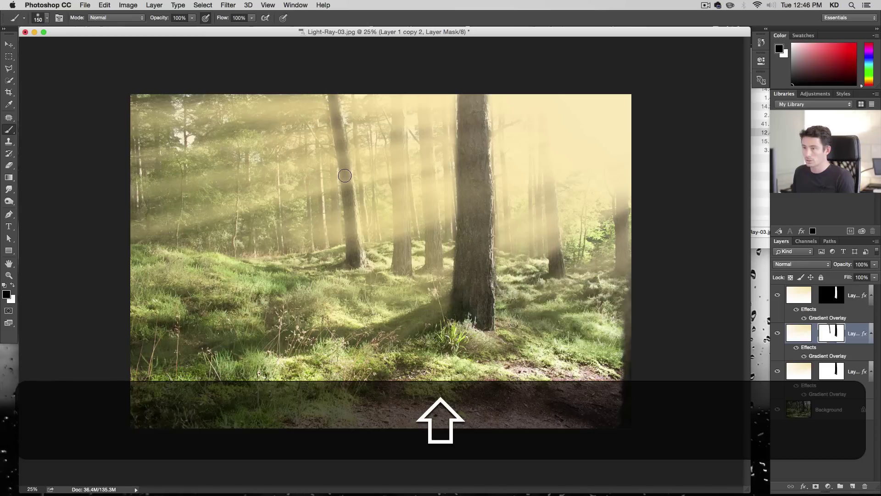
Mask the duplicated rays off the two background trunks just left of the foreground tree, brushing black along their full height
left_click(398, 274)
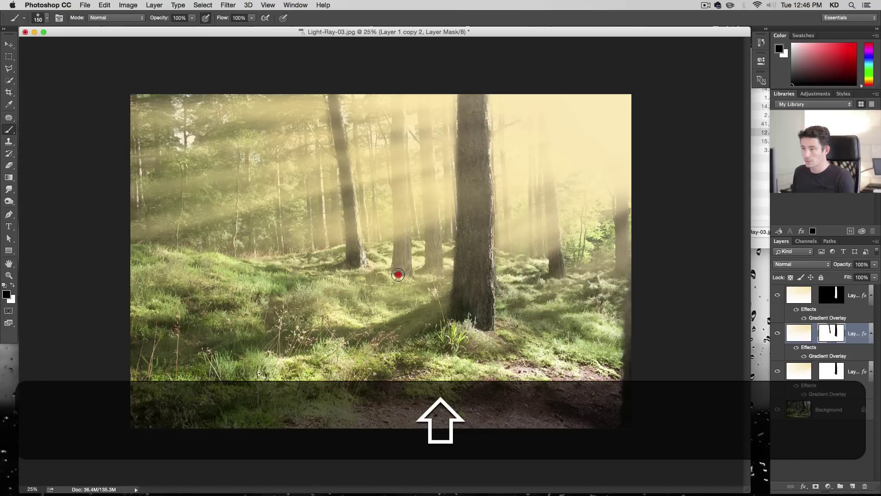
left_click(394, 142, "shift")
left_click(398, 95, "shift")
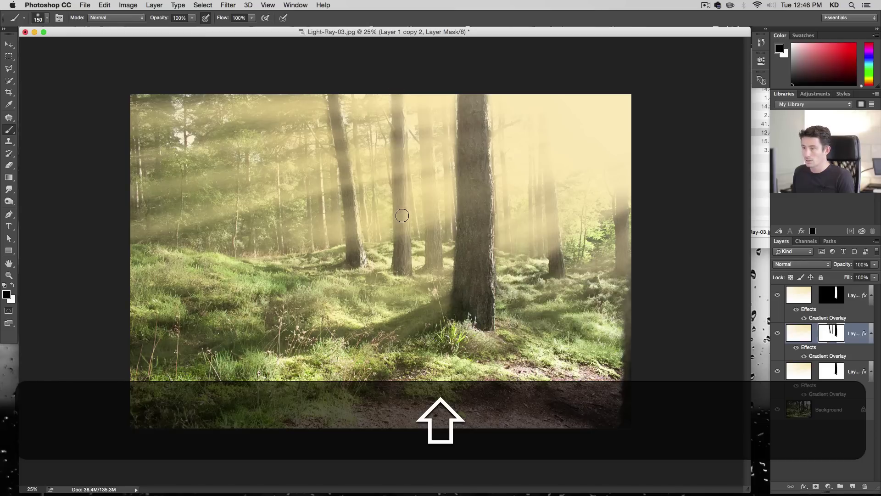
left_click(402, 216, "shift")
left_click(408, 279, "shift")
left_click(431, 271)
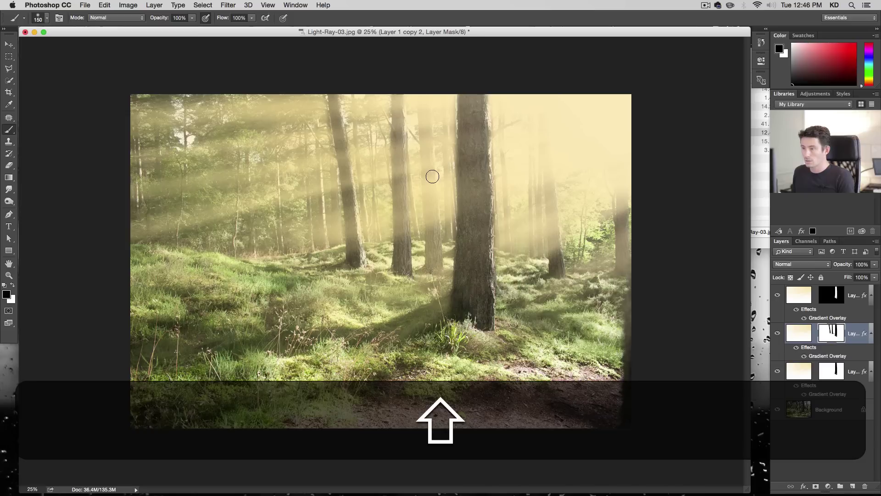
left_click(431, 175, "shift")
left_click(423, 106, "shift")
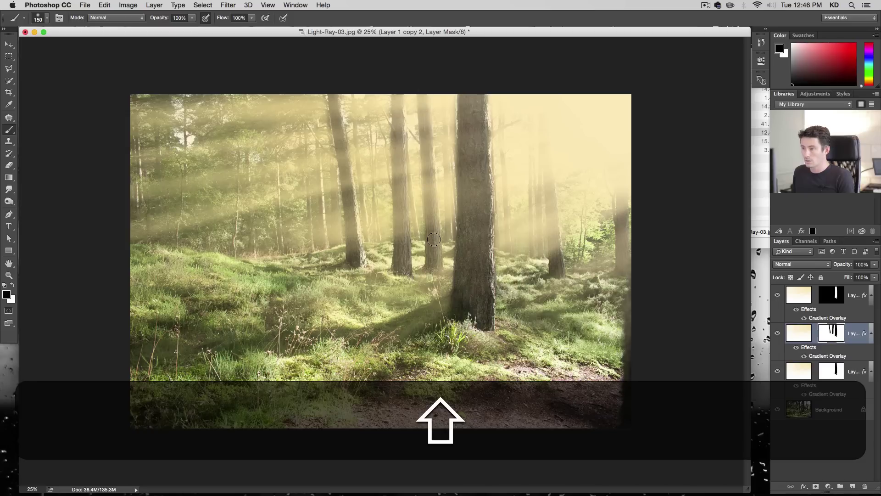
left_click(432, 275)
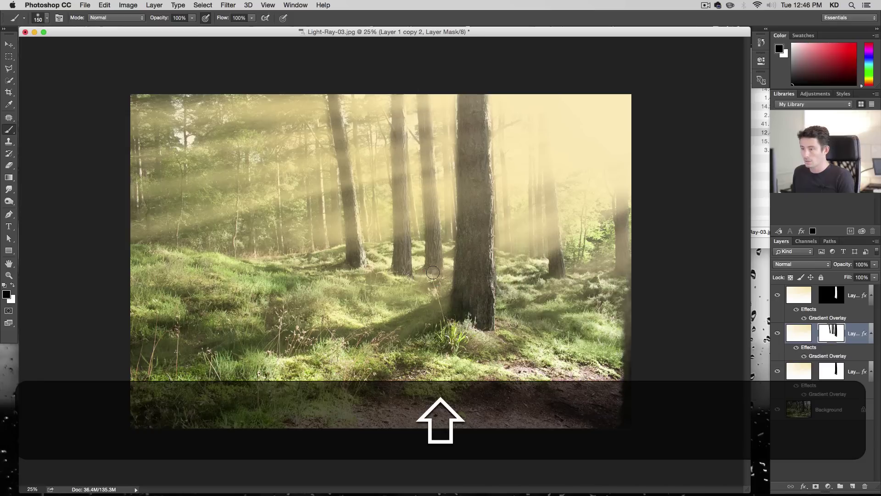
Mask the duplicated rays off the leaning trunk right of the foreground tree, brushing black from base to top
left_click(557, 275)
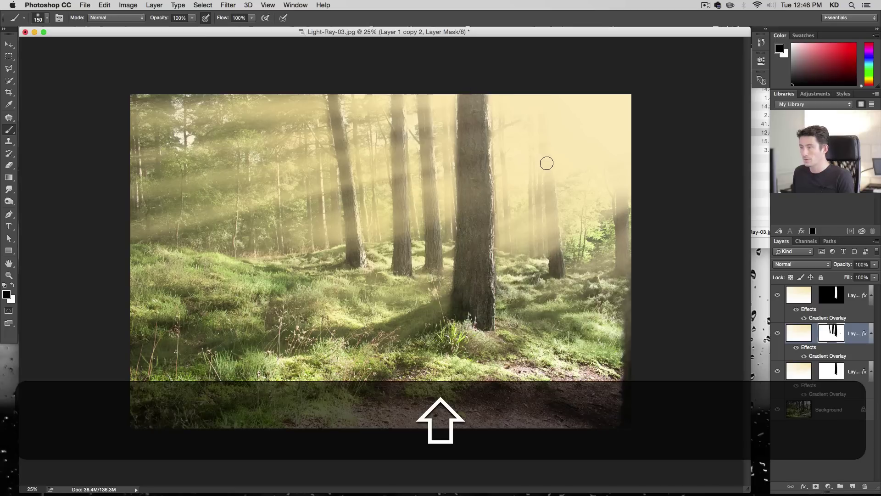
left_click(546, 162, "shift")
left_click(541, 89, "shift")
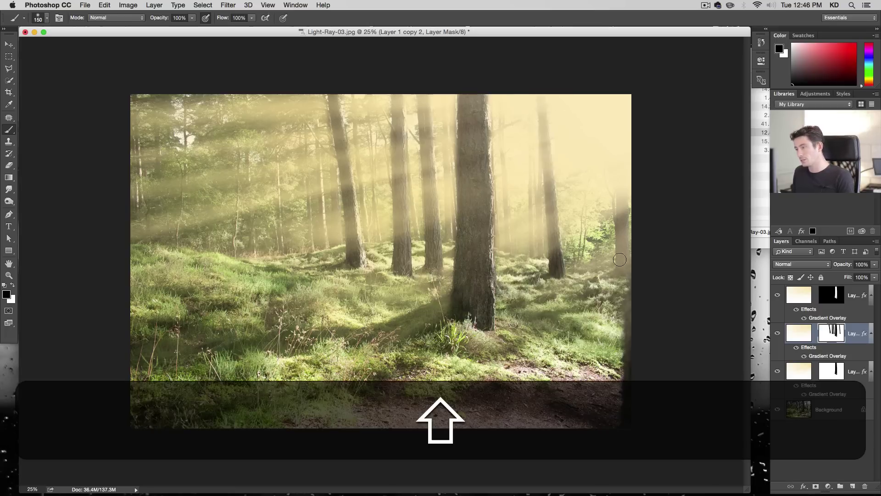
Hide Layer 1 and Layer 1 copy, and paint a straight black stroke along the rightmost tree trunk on Layer 1 copy 2's mask
left_click(617, 275)
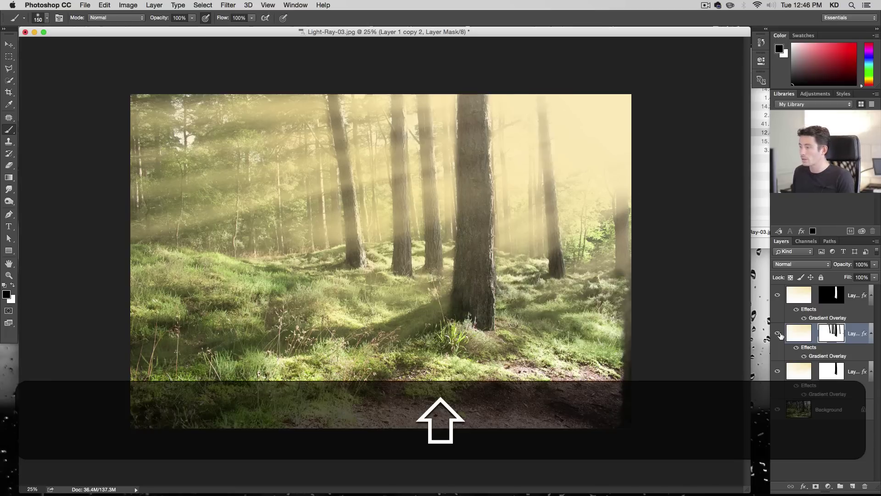
left_click(777, 296)
left_click(777, 372)
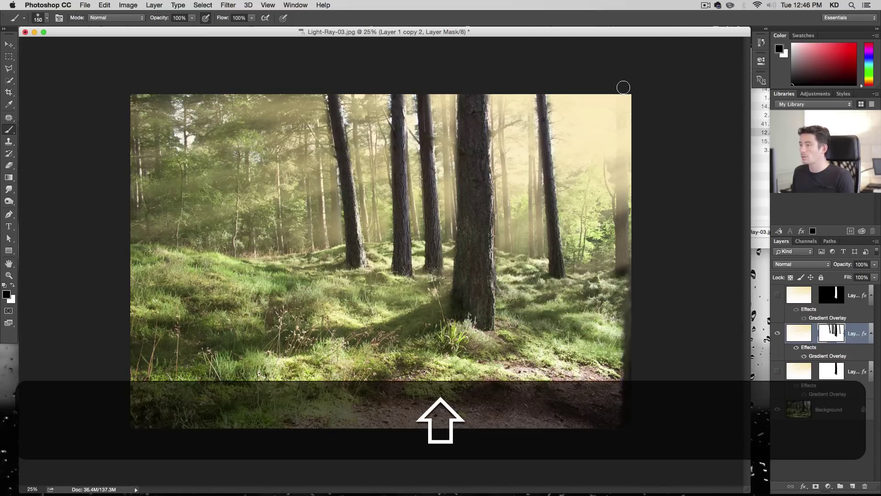
left_click(623, 85, "shift")
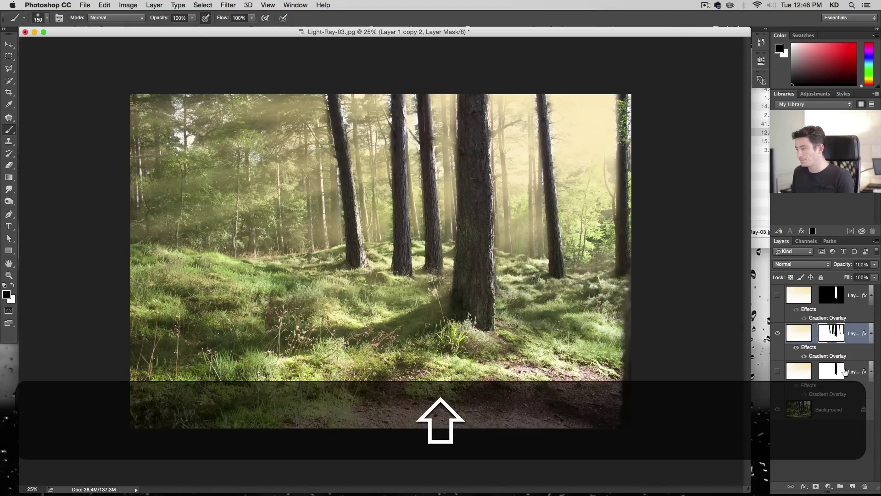
Show Layer 1 again and reduce its opacity, trying 80% and settling on 70%
left_click(777, 372)
left_click(798, 373)
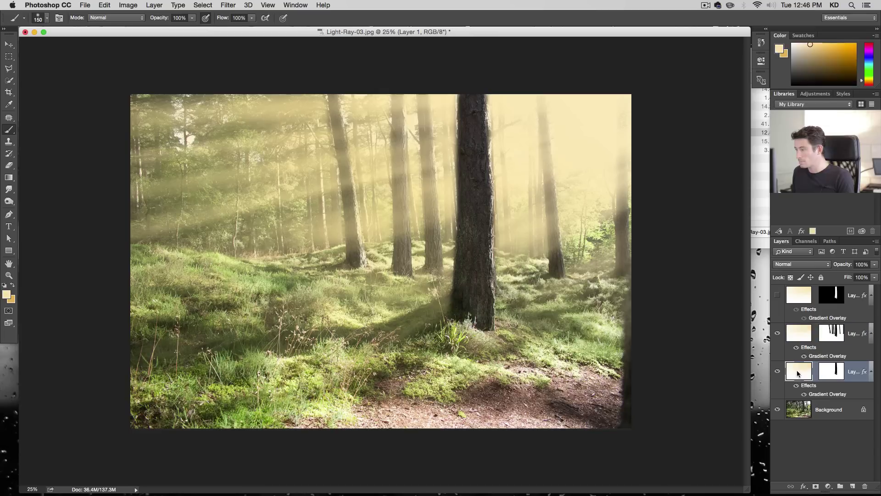
key("v")
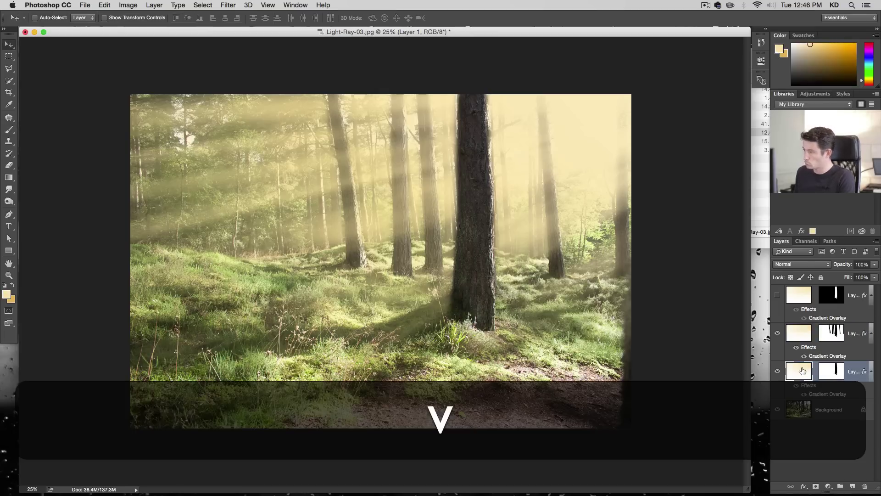
key("8")
key("0")
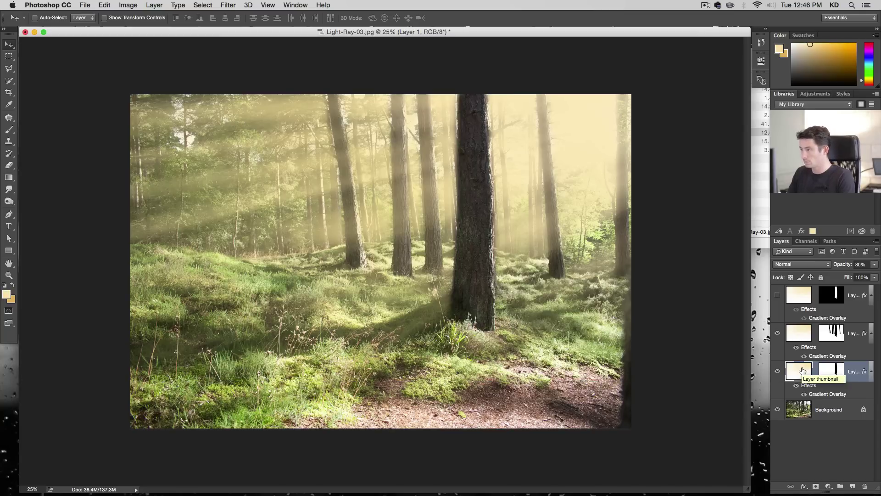
key("7")
key("0")
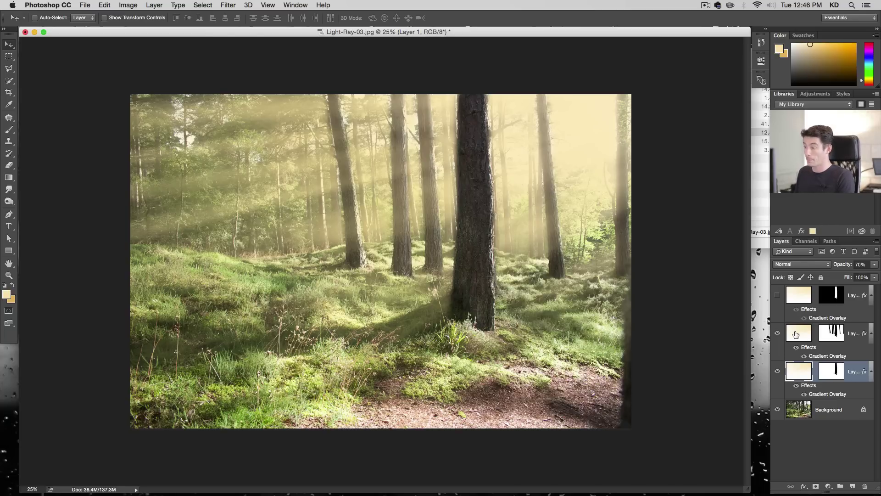
Set the opacity of Layer 1 copy 2 to 50%
left_click(796, 334)
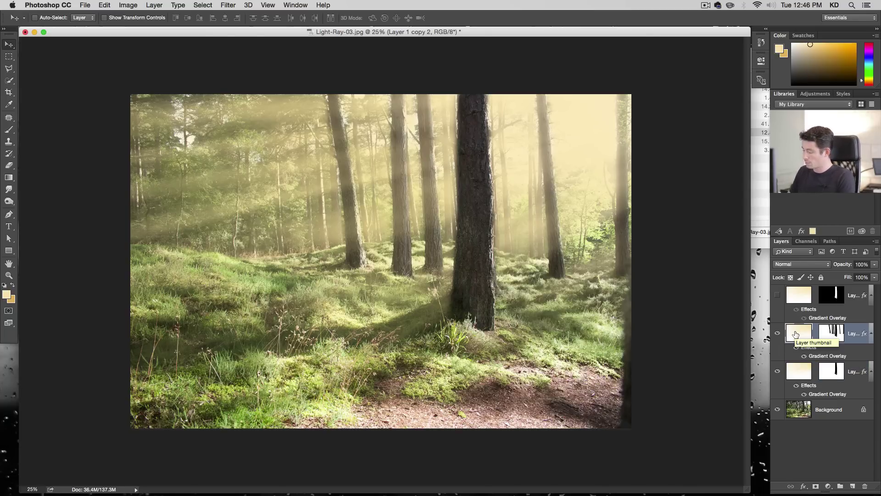
key("0")
key("0")
key("5")
key("0")
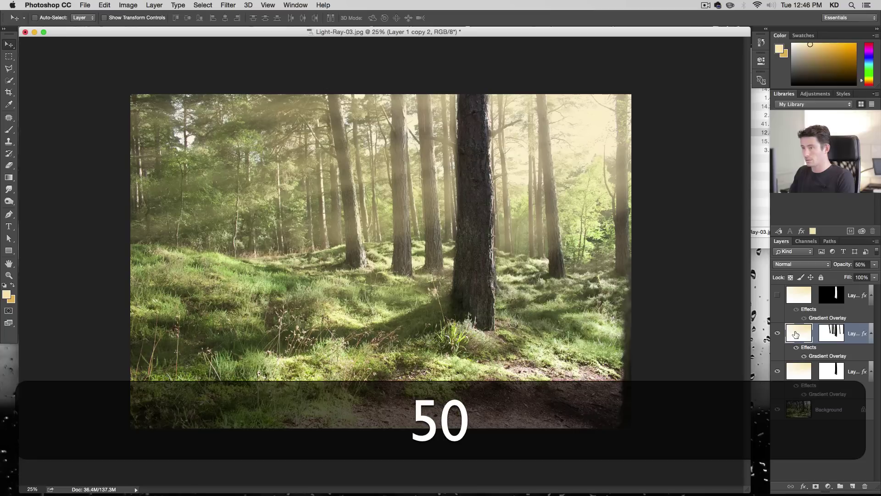
Make Layer 1 copy visible again and set Layer 1 copy 2's opacity to 60%
left_click(801, 298)
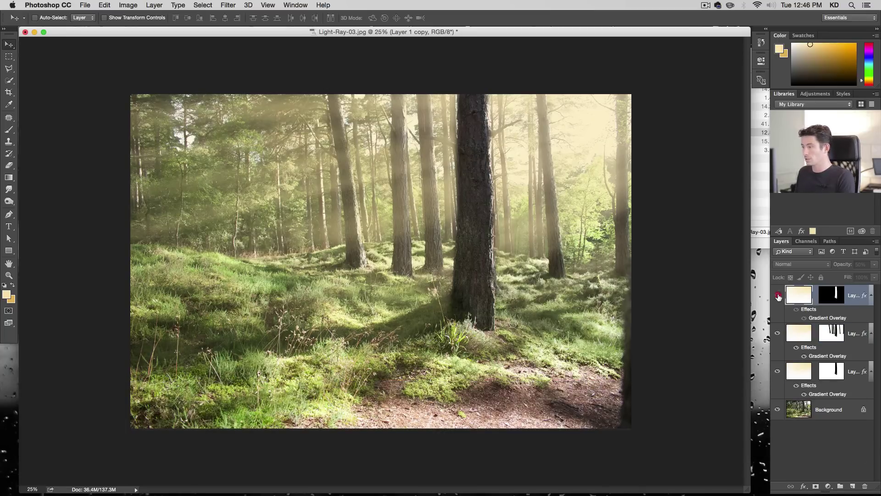
left_click(777, 296)
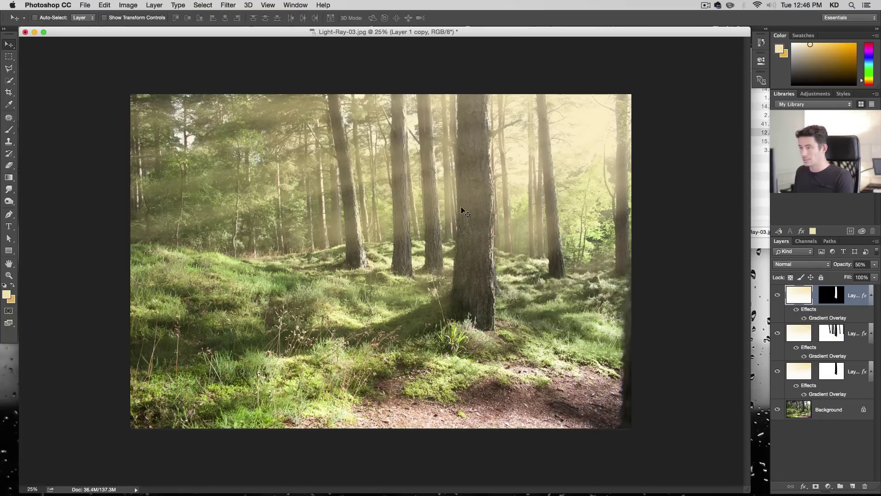
left_click(795, 331)
key("6")
key("0")
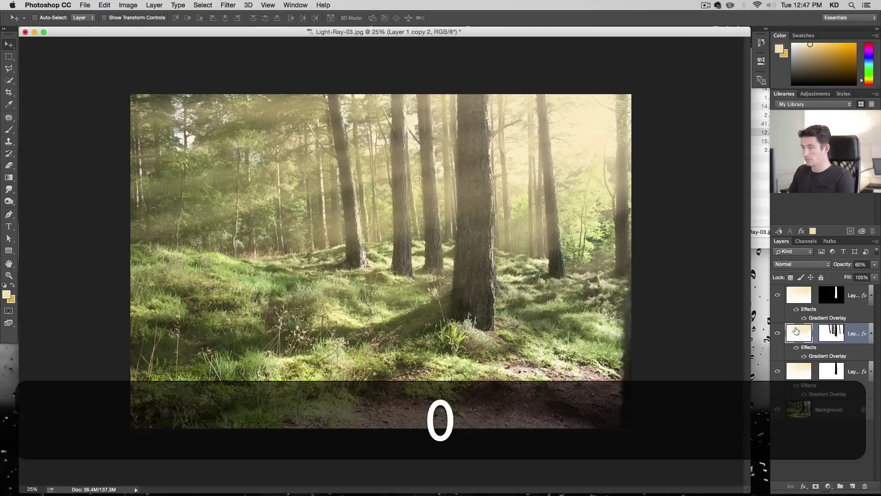
Raise Layer 1's opacity to 80% and Layer 1 copy 2's opacity to 70%
left_click(799, 373)
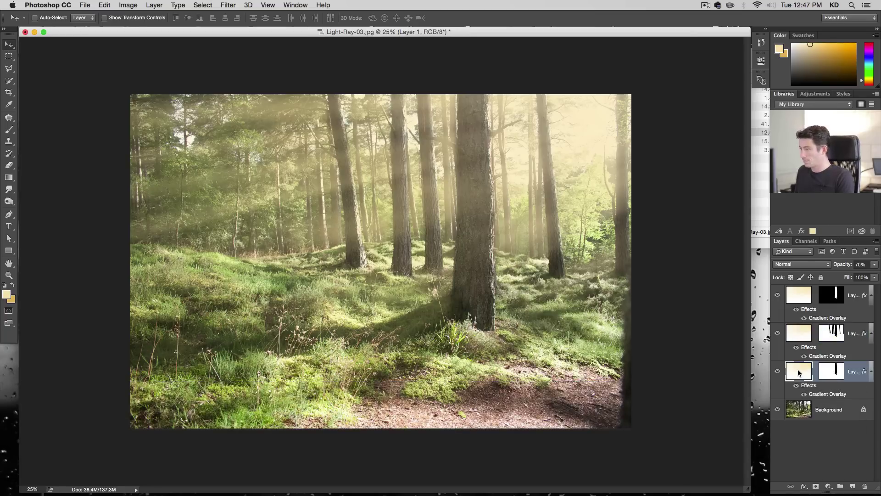
key("8")
key("0")
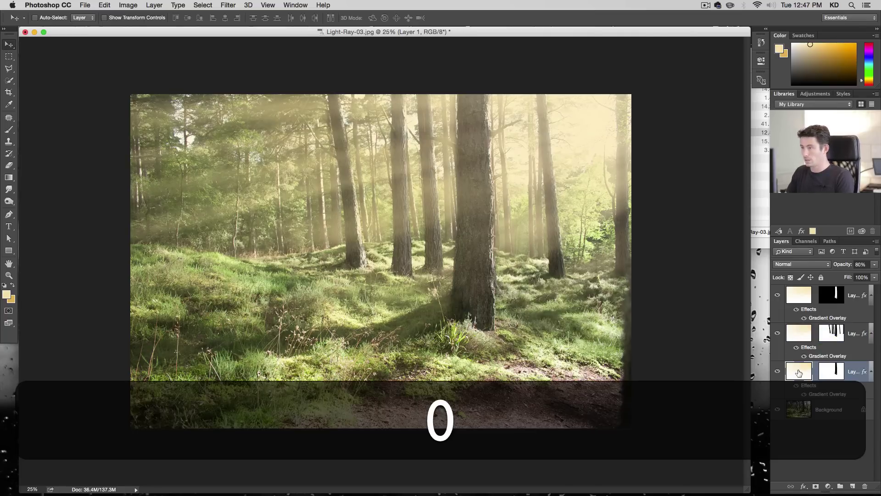
left_click(801, 330)
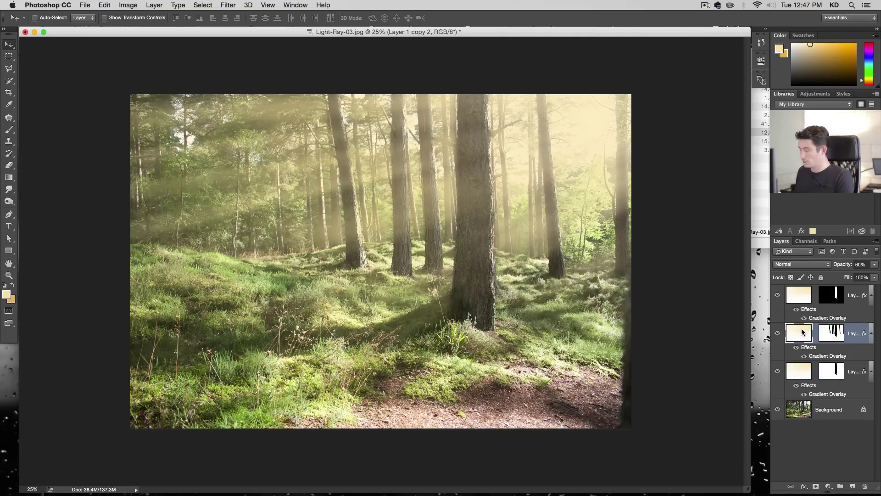
key("7")
key("0")
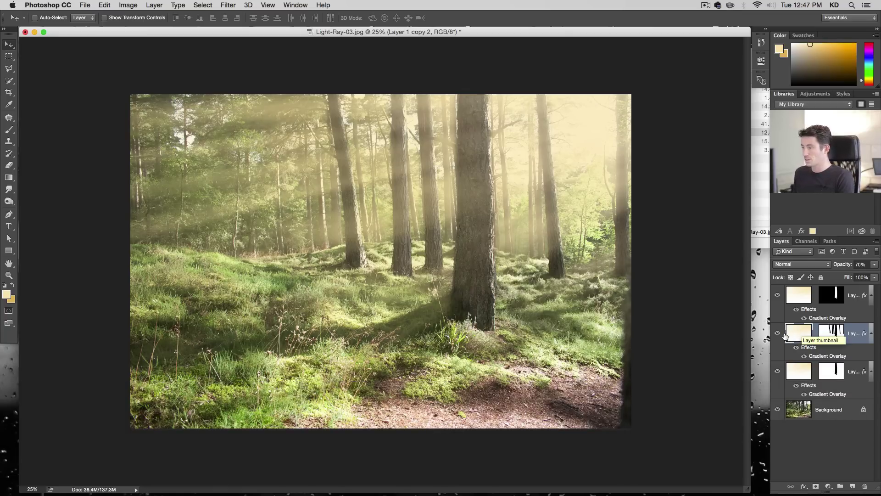
Toggle the visibility of Layer 1 copy 2 and Layer 1 copy to compare their effect on the light rays
left_click(778, 335)
left_click(779, 336)
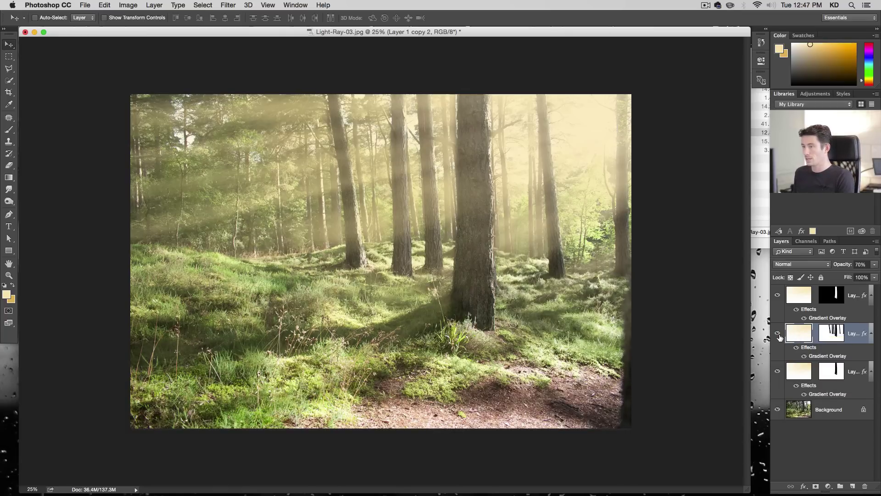
left_click(778, 296)
left_click(778, 296)
left_click(778, 296)
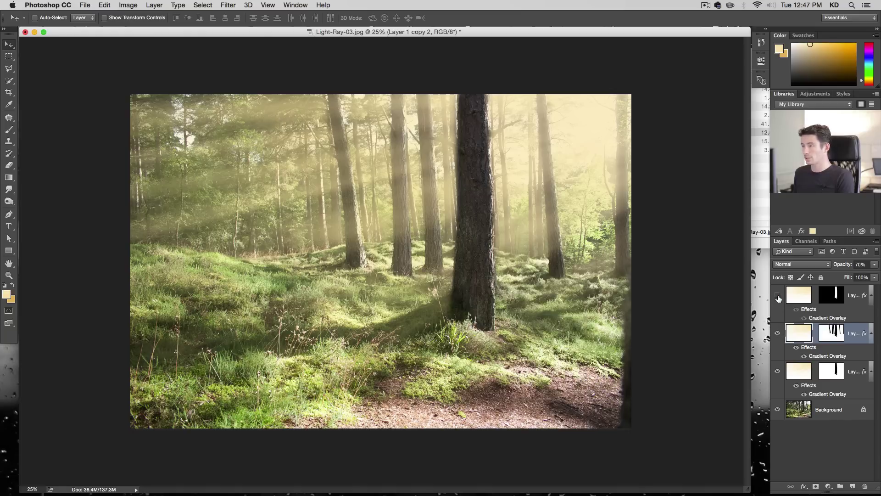
left_click(778, 296)
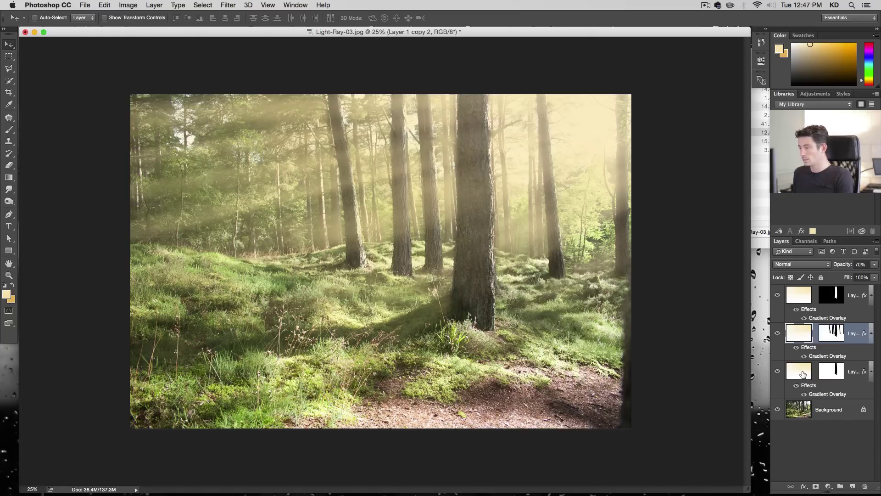
Disable Layer 1's layer mask and move the layer to the top of the stack
right_click(826, 371)
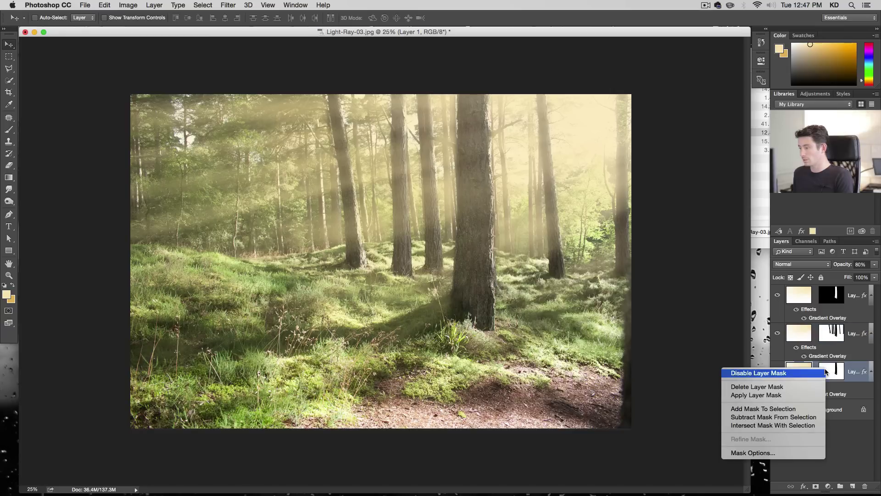
left_click(823, 373)
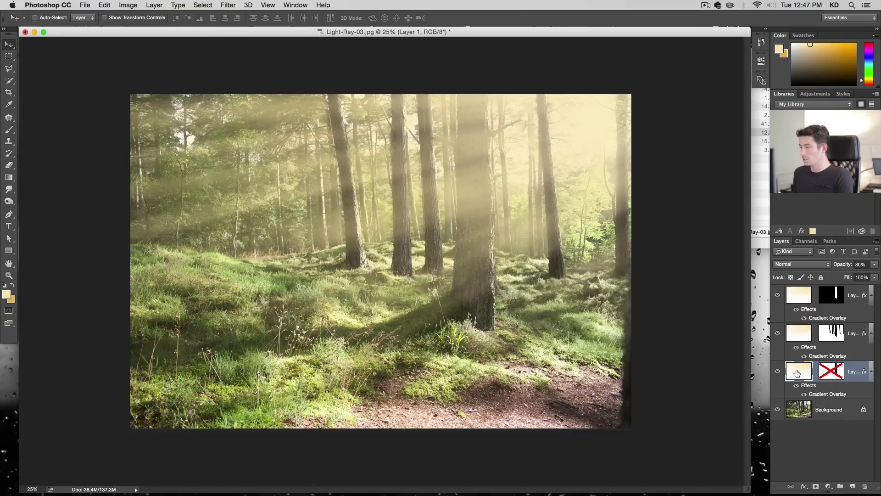
left_click_drag(798, 372, 796, 290)
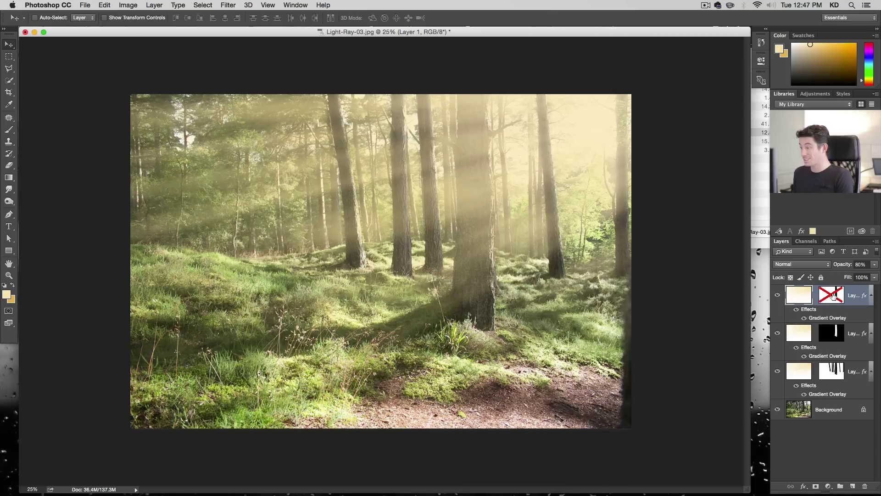
Delete Layer 1's layer mask and set the layer's opacity to 70%
right_click(833, 295)
left_click(790, 311)
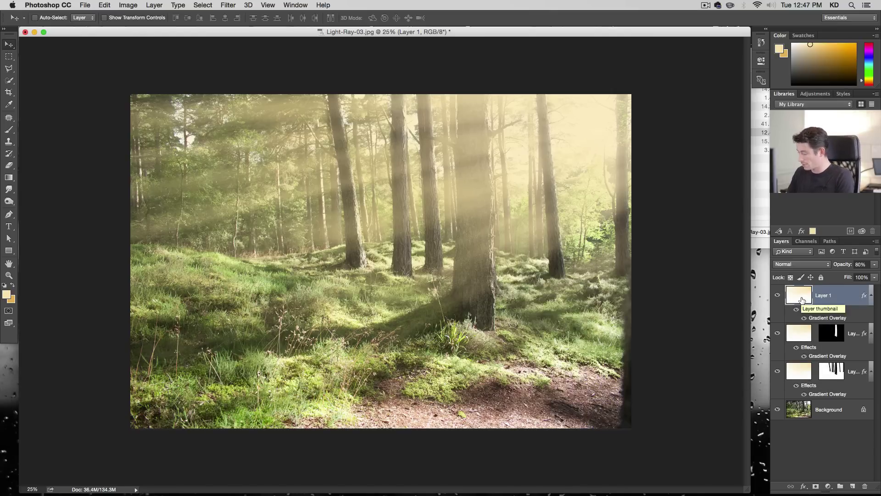
key("7")
key("0")
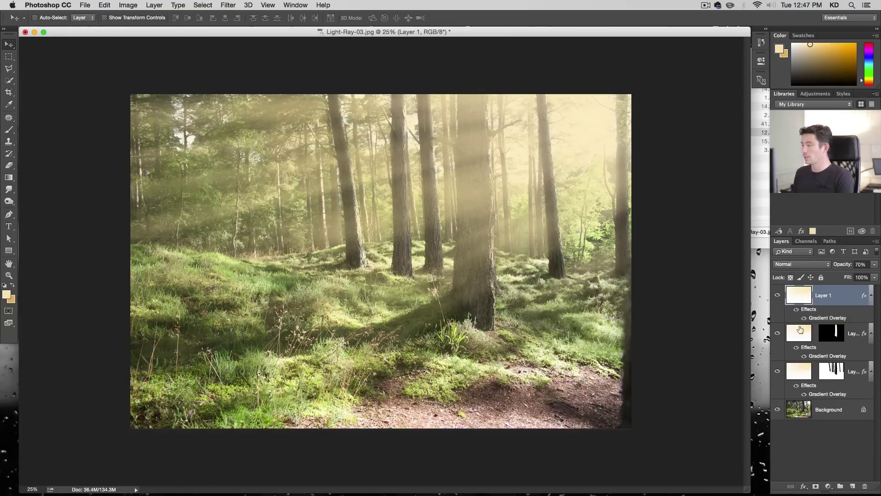
Toggle the visibility of Layer 1 copy to check its effect on the large foreground trunk
left_click(777, 336)
left_click(777, 337)
left_click(777, 336)
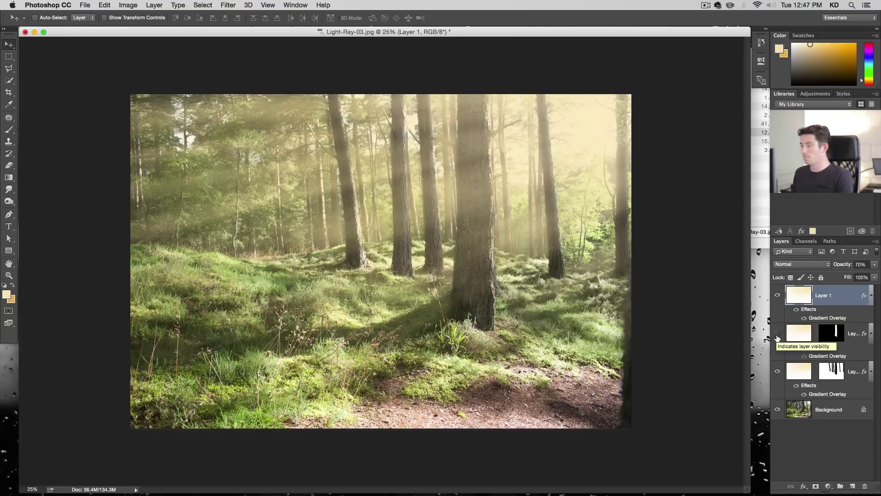
left_click(778, 336)
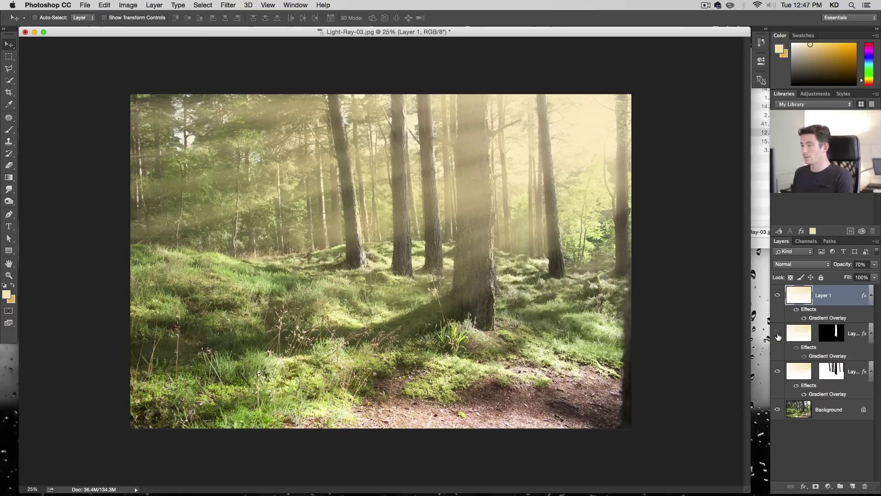
left_click(777, 336)
left_click(778, 336)
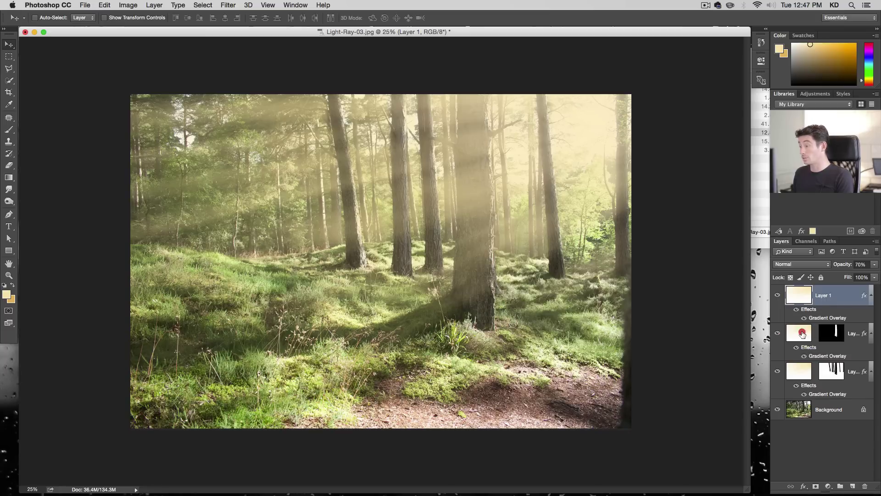
Invert the layer mask of Layer 1 copy and set the layer's opacity to 20%
left_click(783, 334)
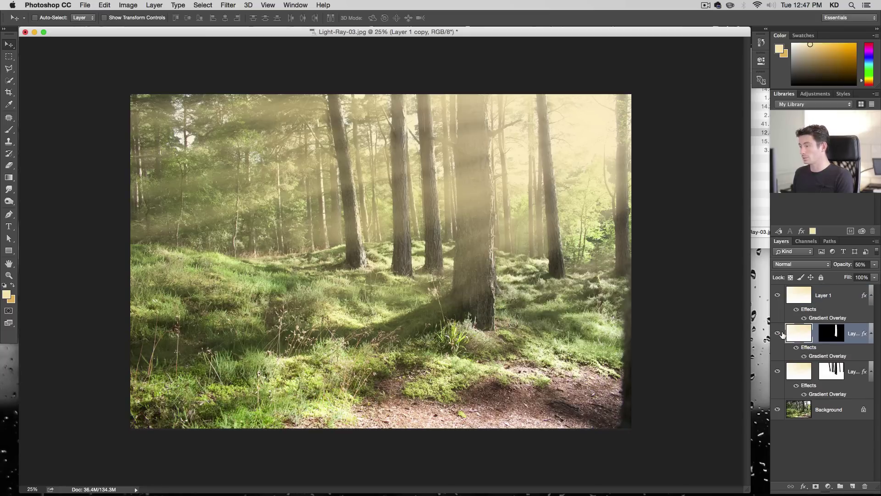
left_click(826, 333)
key("super+i")
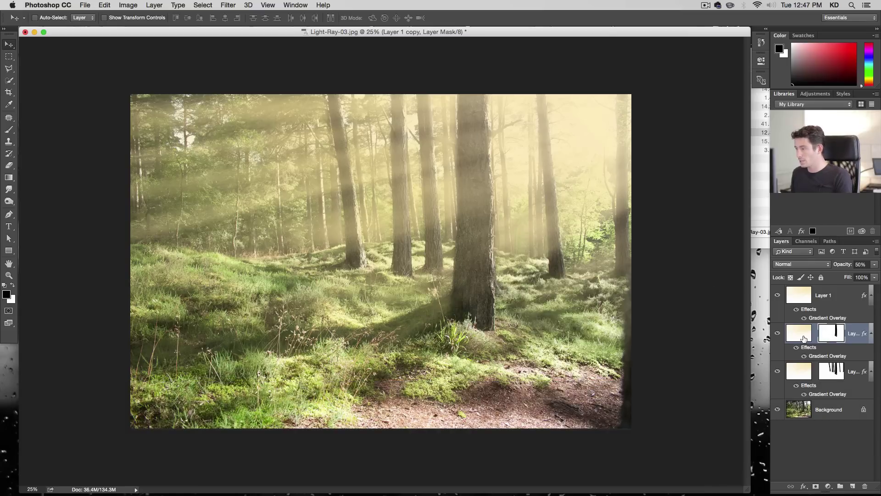
left_click(804, 339)
key("2")
key("0")
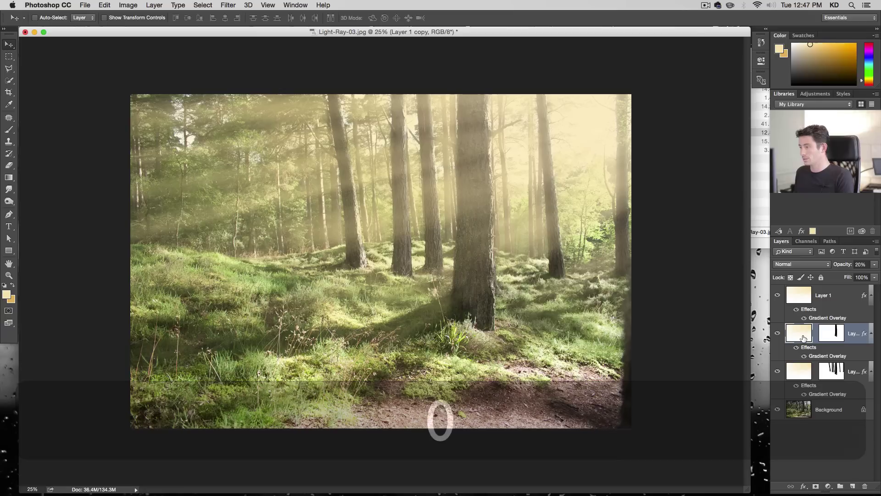
Reduce Layer 1 copy 2's opacity to 50%
left_click(804, 373)
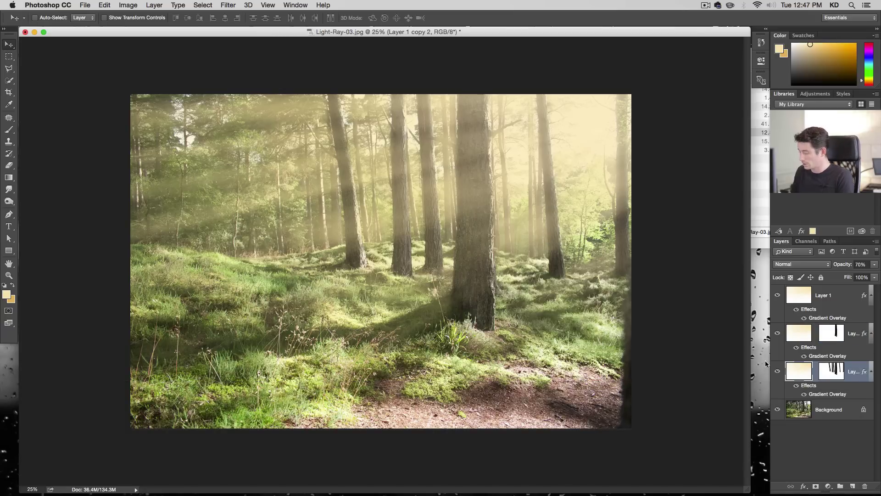
key("5")
key("0")
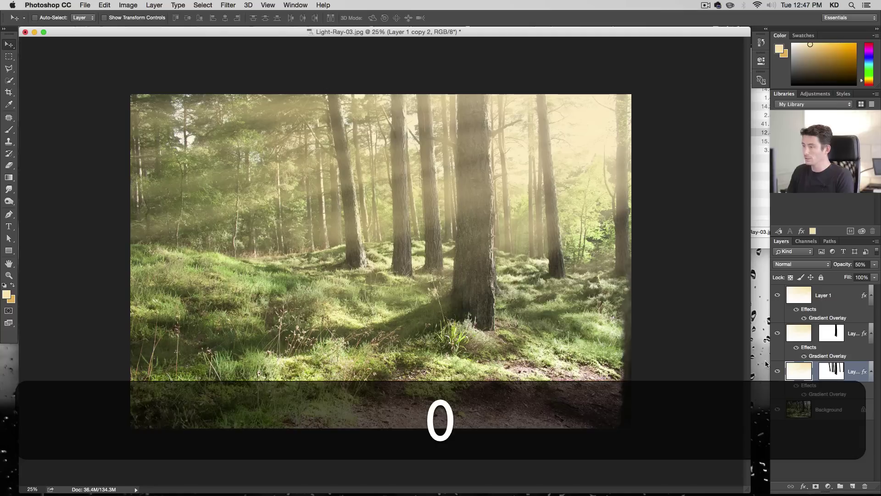
Toggle the visibility of each light-ray layer in turn to compare its contribution to the image
left_click(777, 295)
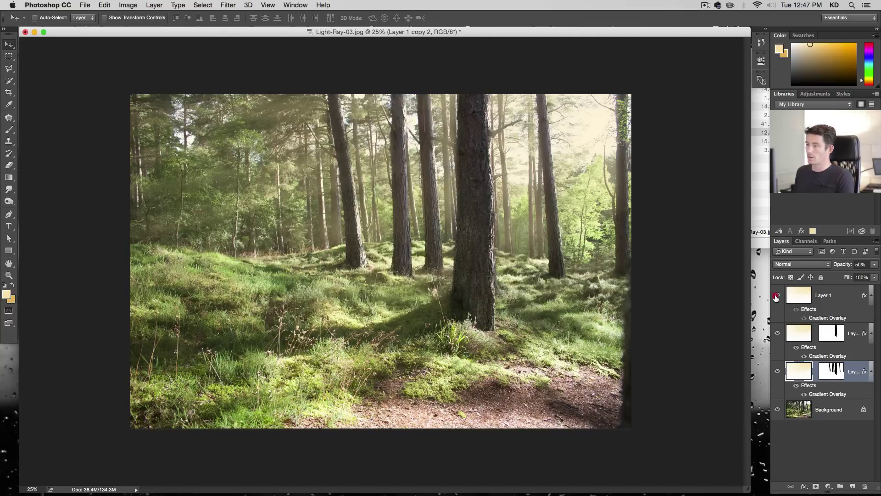
left_click(777, 295)
left_click(778, 334)
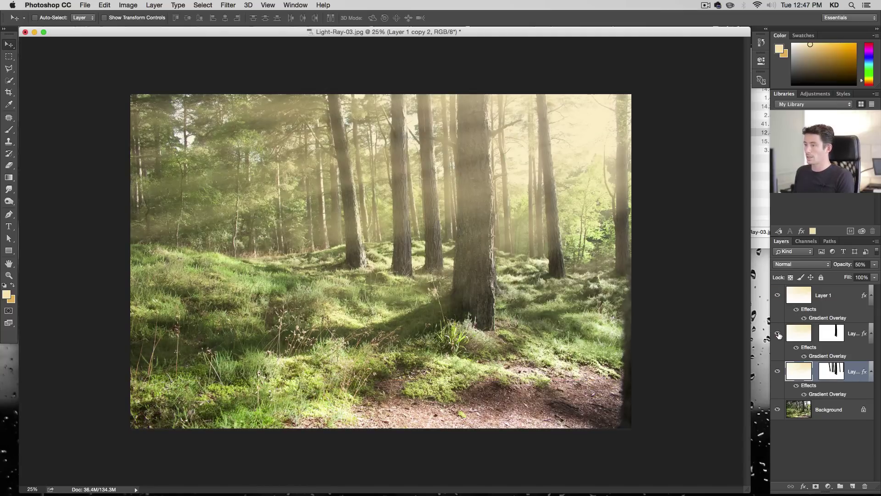
left_click(778, 333)
left_click(778, 372)
left_click(778, 372)
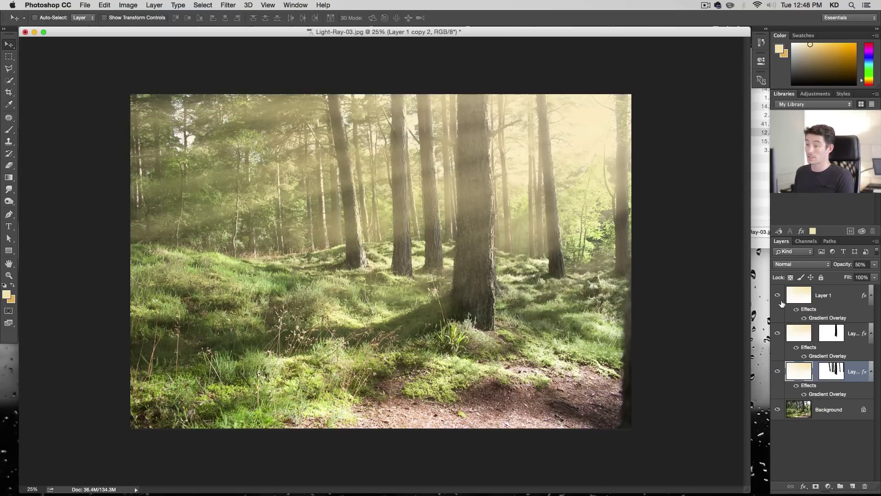
Stamp all visible layers into a new merged layer above Layer 1
left_click(834, 301)
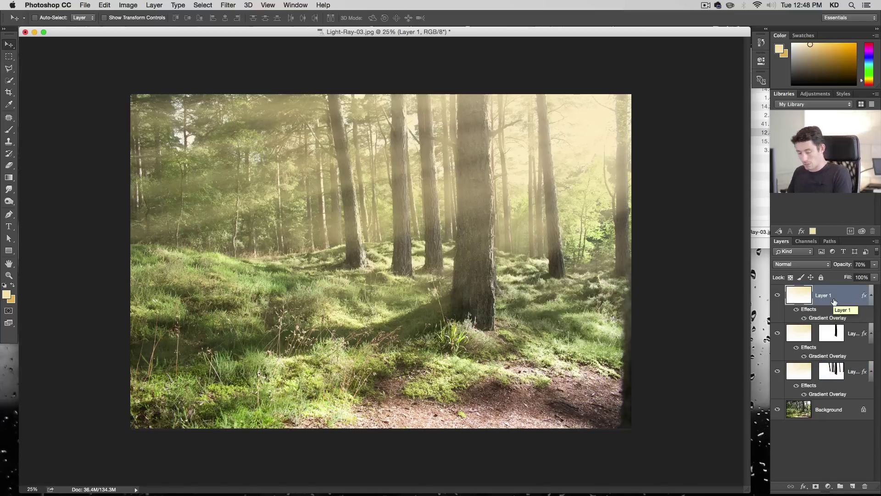
key("super+shift+alt")
key("super+shift+alt+e")
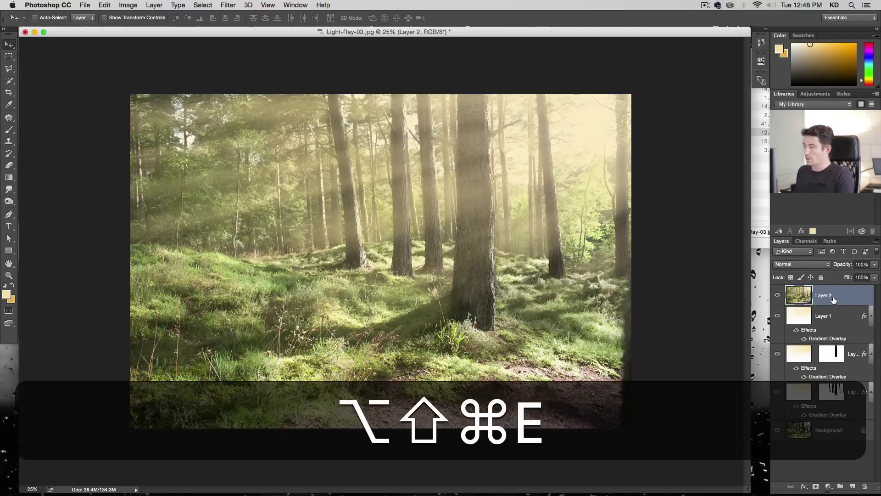
Apply the Camera Raw Filter to Layer 2 with Contrast +24, Shadows +17, Clarity -34 and Vibrance +6
left_click(232, 4)
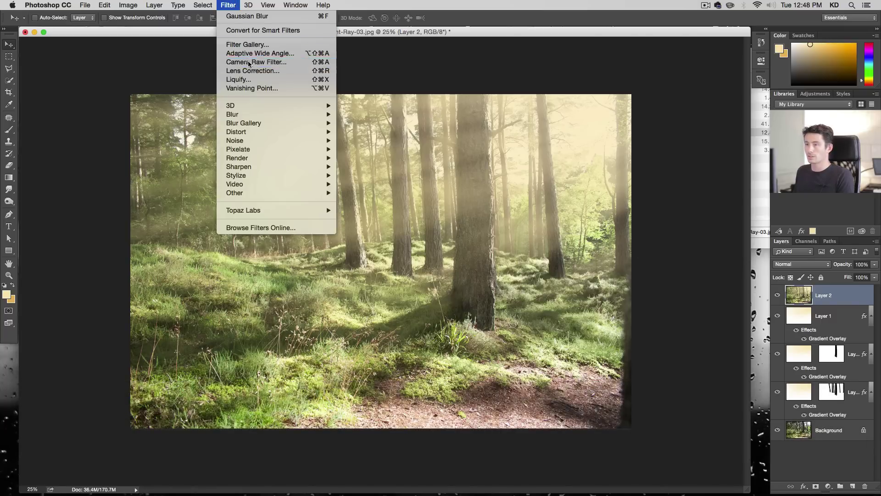
left_click(632, 273)
key("super+shift+a")
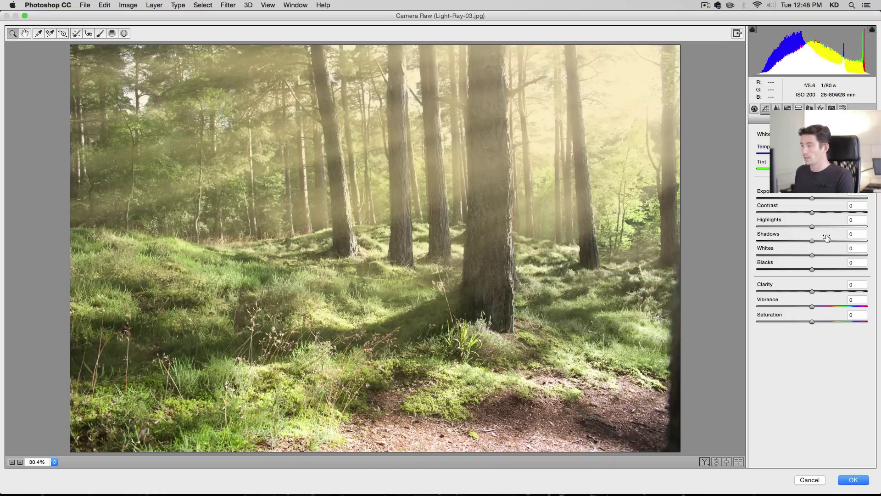
left_click_drag(798, 290, 794, 291)
left_click(825, 306)
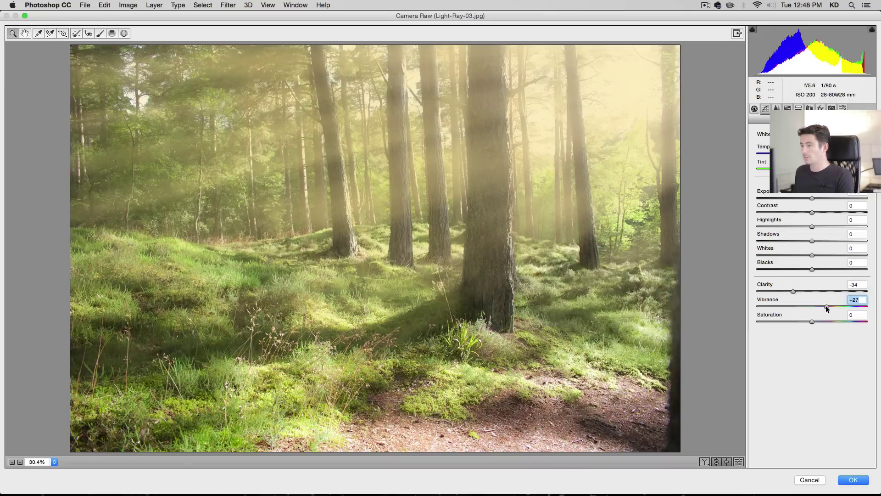
left_click(820, 240)
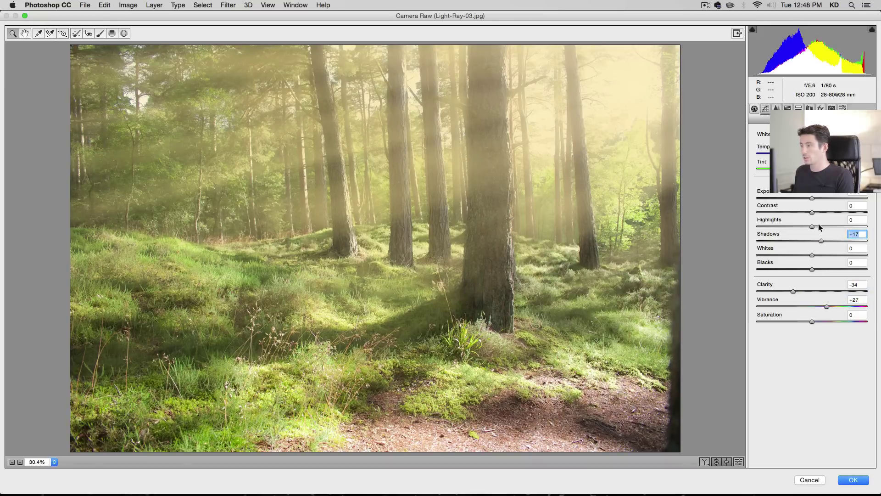
left_click(824, 211)
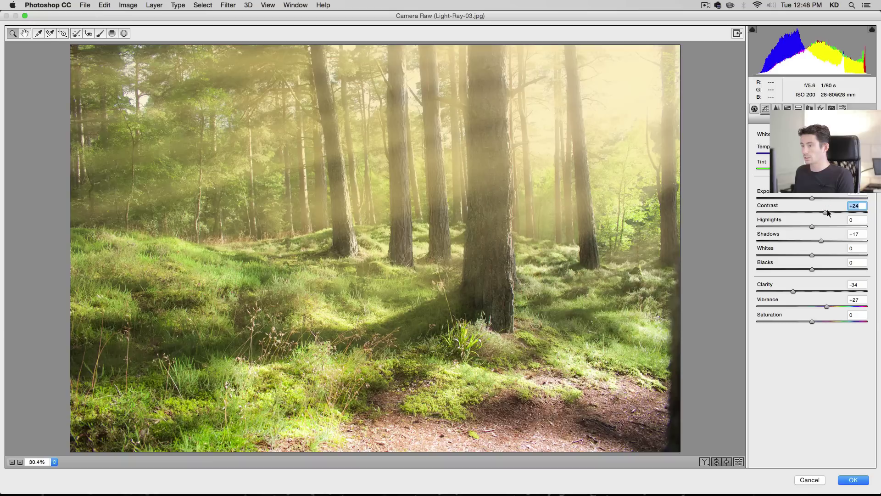
left_click(816, 306)
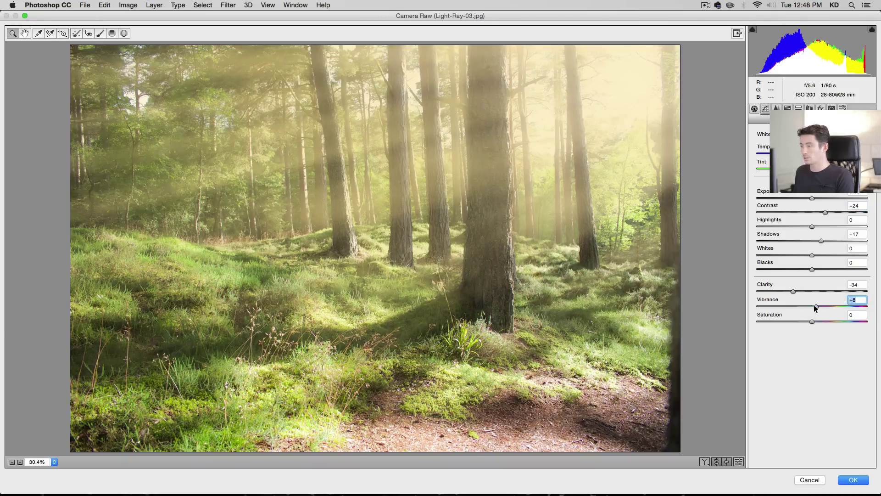
left_click_drag(814, 305, 813, 305)
left_click(853, 480)
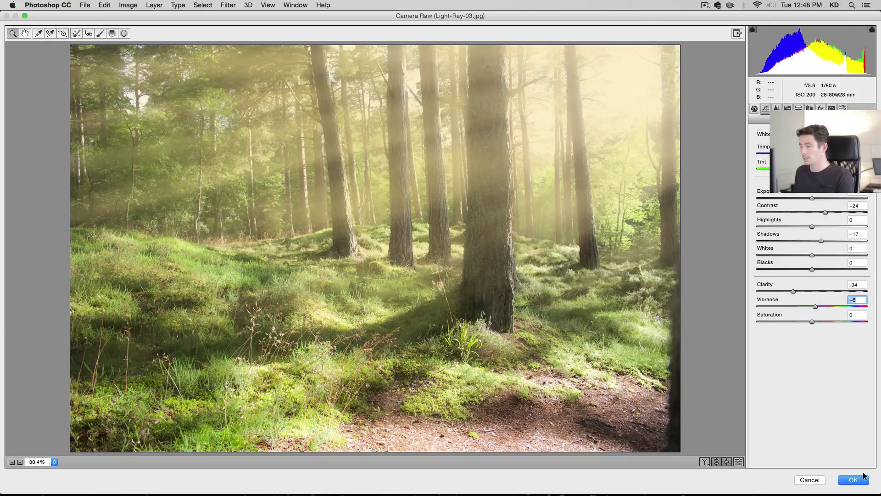
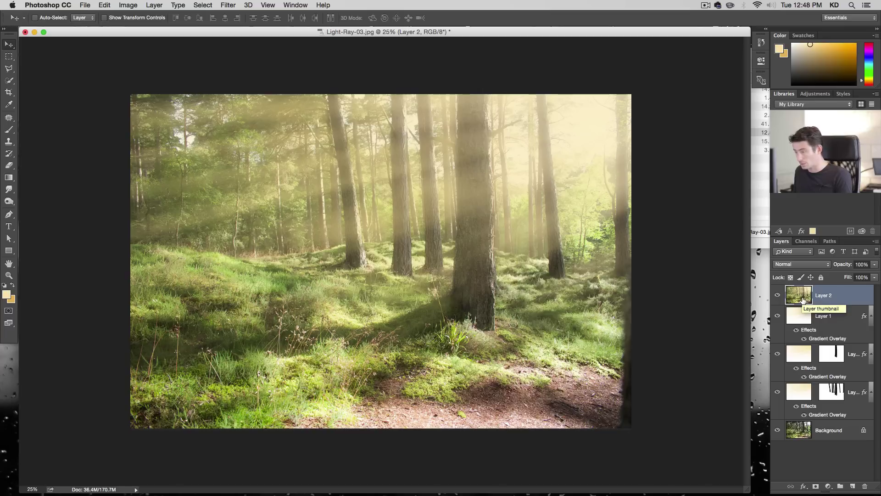
Duplicate the Background layer and move the copy to the top of the layer stack
left_click(824, 433)
key("super+j")
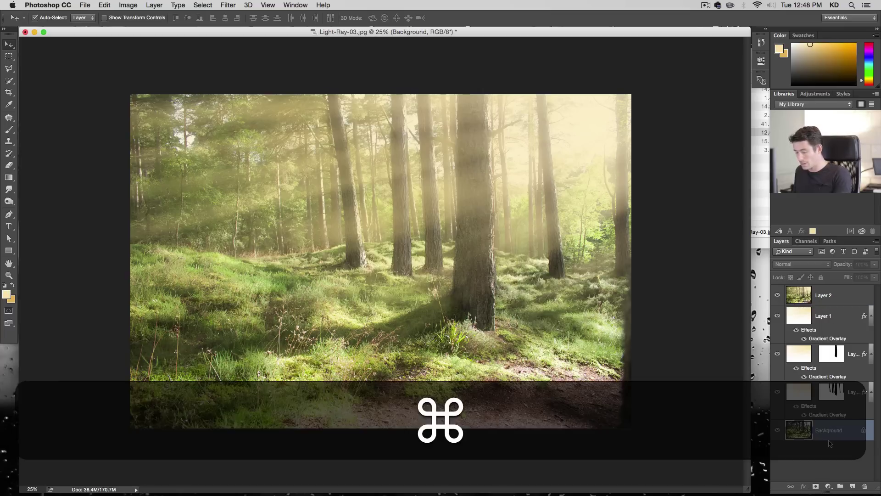
left_click_drag(842, 441, 829, 292)
Desaturate Background copy with a Hue/Saturation adjustment at Saturation -100
key("super+u")
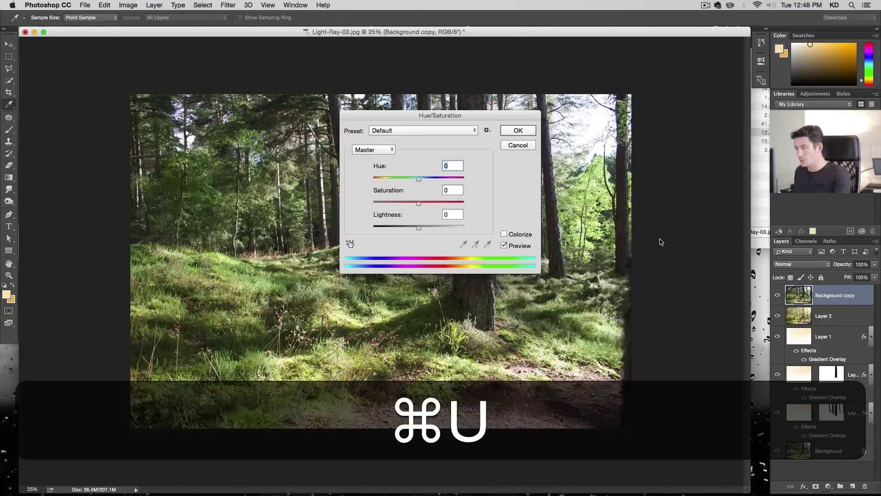
left_click_drag(419, 205, 372, 203)
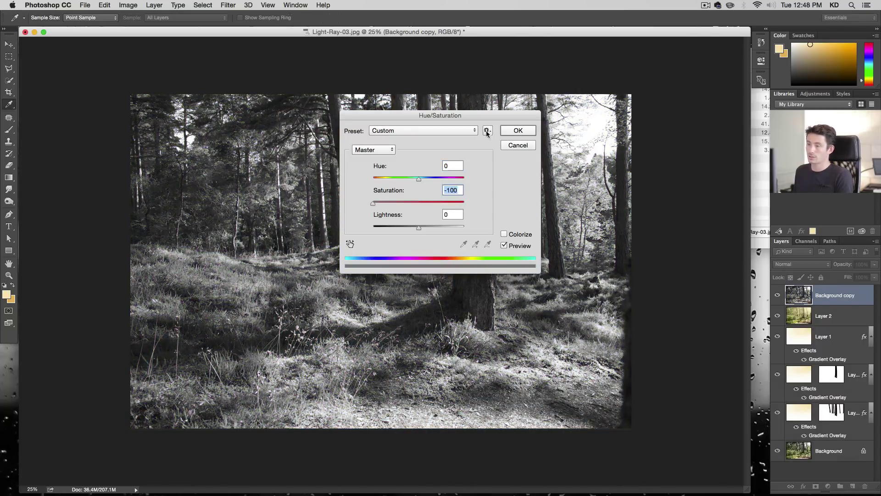
left_click(517, 130)
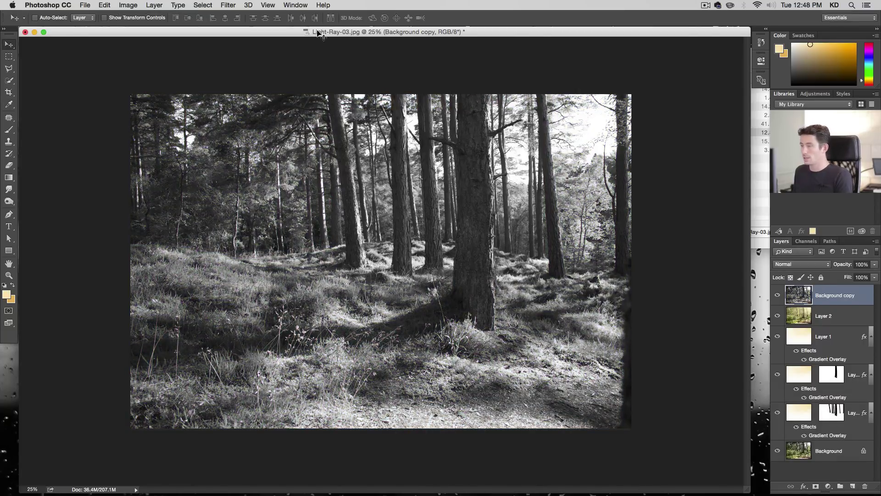
Apply a Gaussian Blur with a 9.5-pixel radius to Background copy
left_click(202, 5)
mouse_move(228, 5)
mouse_move(249, 114)
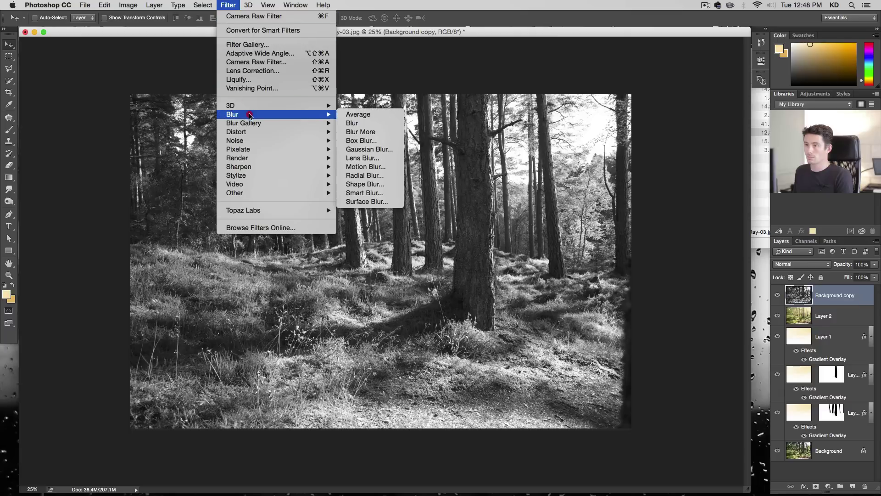
left_click(375, 150)
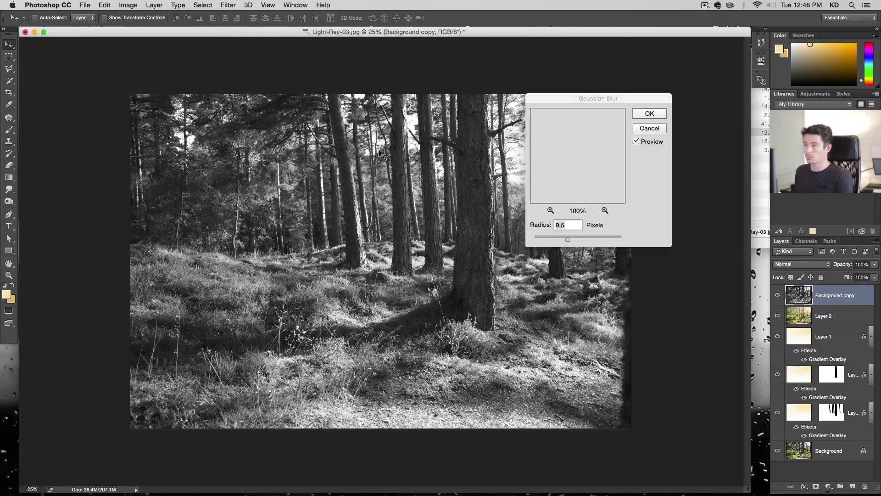
left_click(652, 113)
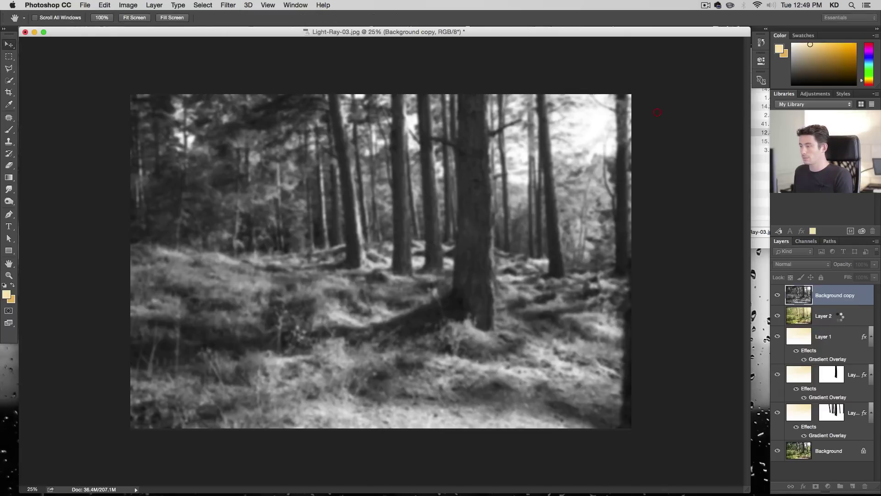
Set Background copy's blend mode to Overlay and toggle its visibility to compare the effect
left_click(803, 264)
left_click(817, 365)
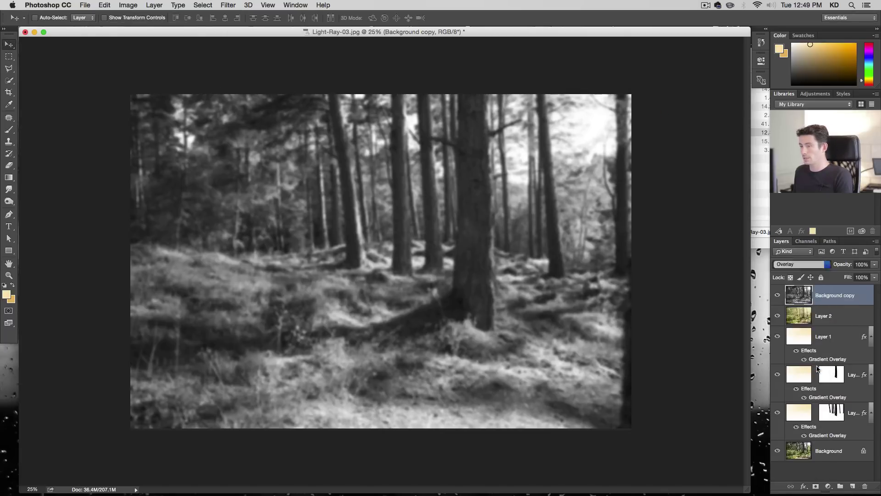
left_click(778, 295)
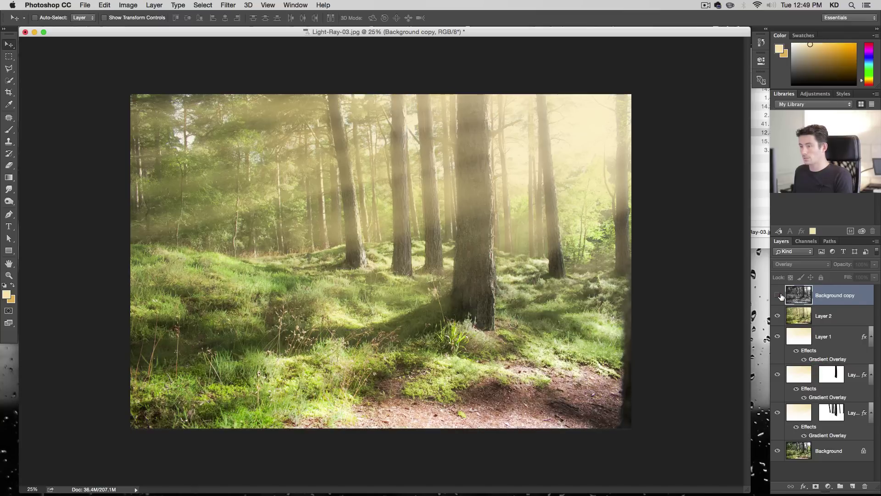
left_click(779, 295)
left_click(779, 295)
left_click(779, 295)
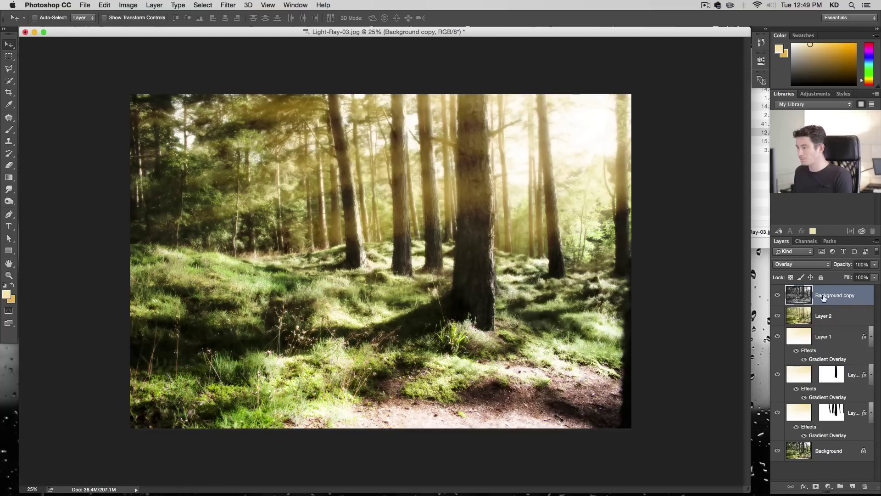
Reduce Background copy's opacity to 50% and toggle the layer's visibility to compare before and after
key("v")
key("5")
key("0")
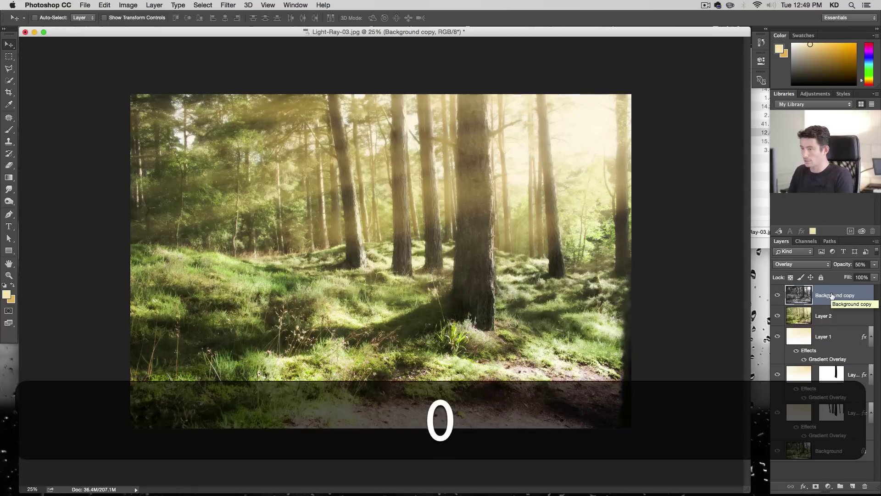
left_click(778, 296)
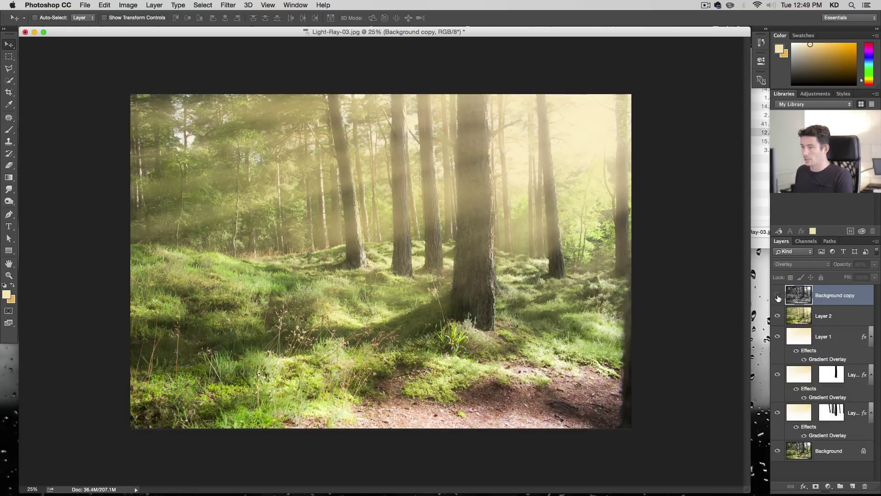
left_click(777, 296)
left_click(777, 296)
left_click(778, 296)
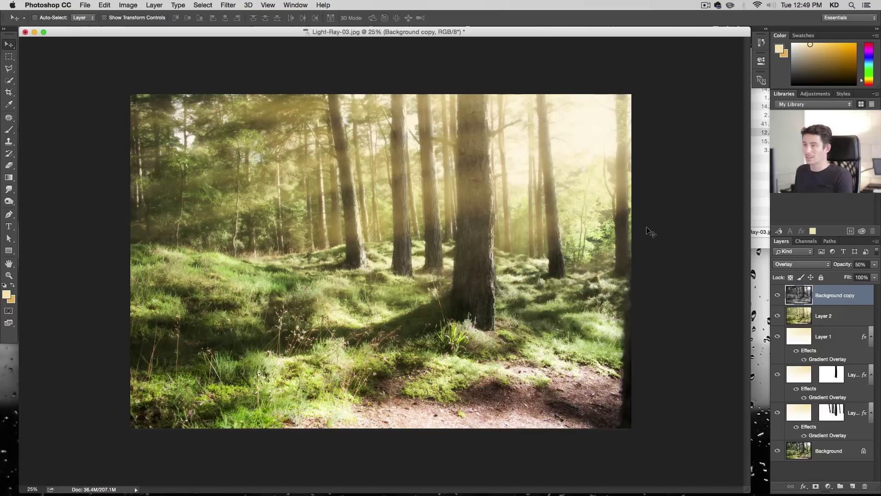
Save the layered image as Light-Ray-03.psd in Episode-012-Source-Files and close the document
key("shift+super")
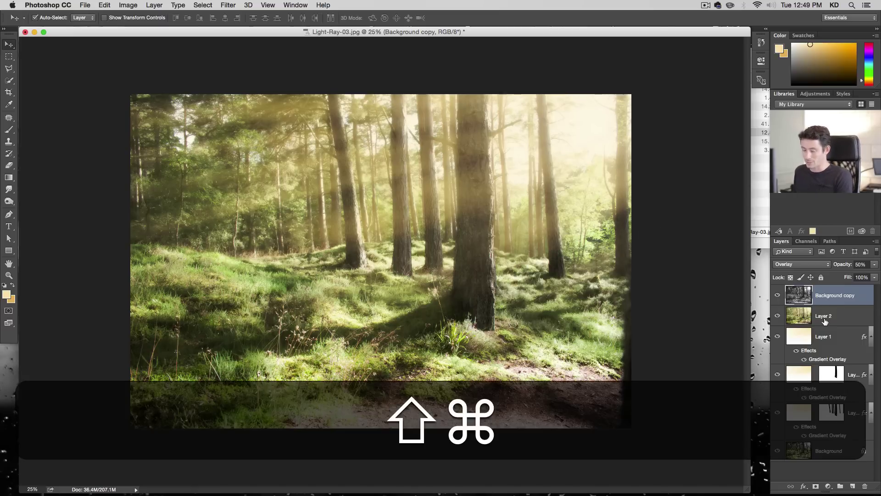
key("shift+super+s")
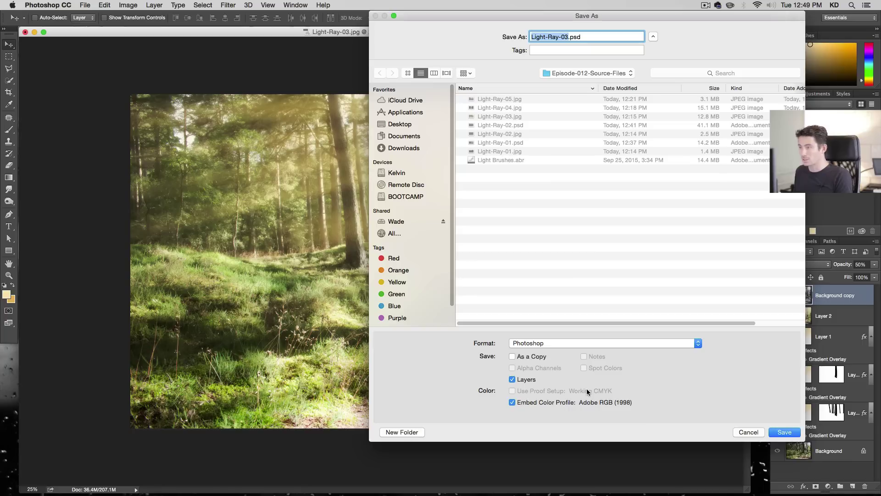
left_click(785, 431)
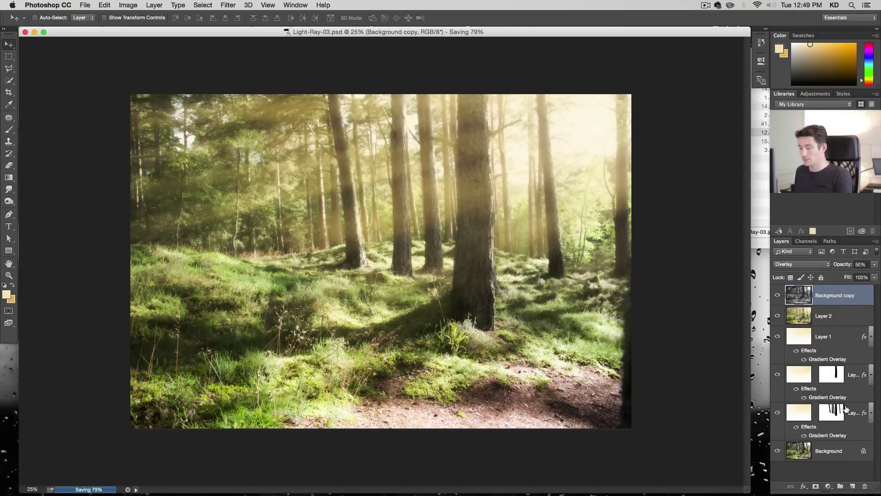
left_click(24, 32)
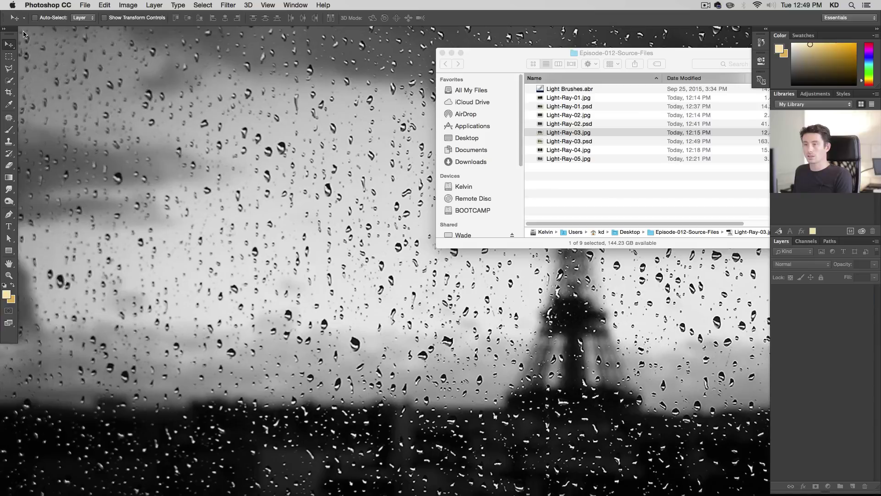
Open Light-Ray-04.jpg from the Episode-012-Source-Files folder and enlarge its window around the whole photo at 25% zoom
left_click(615, 181)
double_click(598, 150)
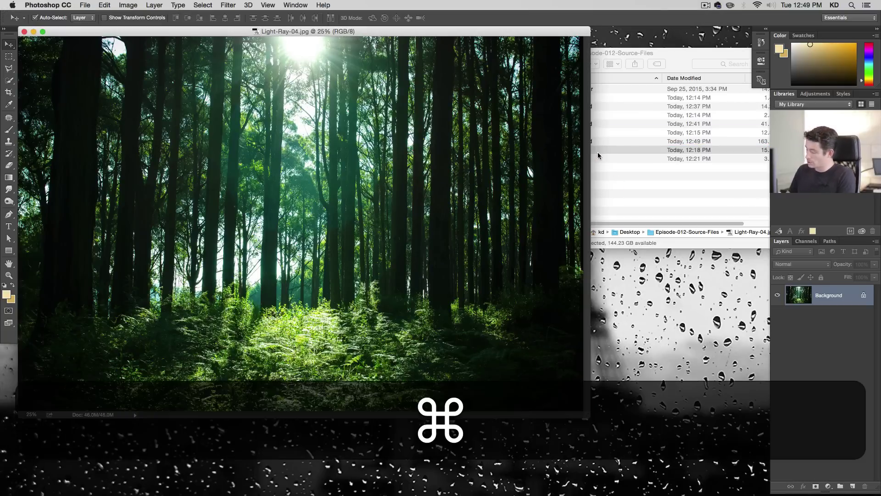
key("super+plus")
key("alt+super+minus")
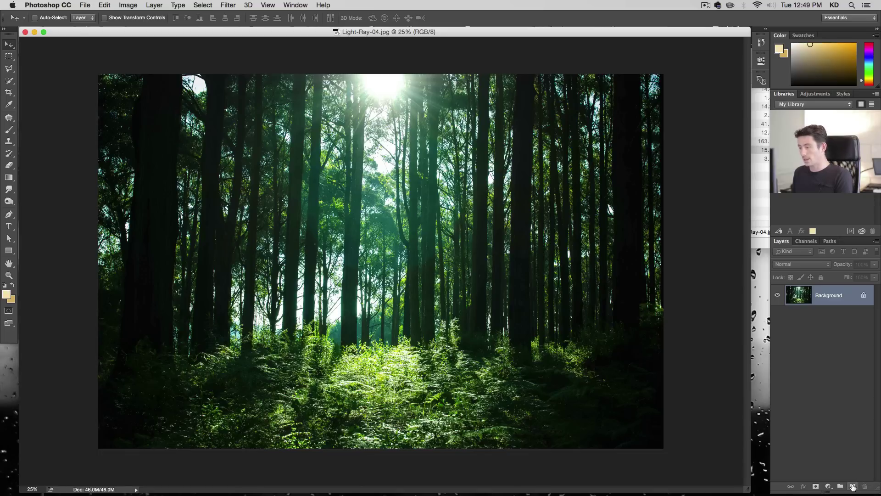
Duplicate the Background layer of Light-Ray-04.jpg and desaturate the copy completely with Hue/Saturation
key("super+j")
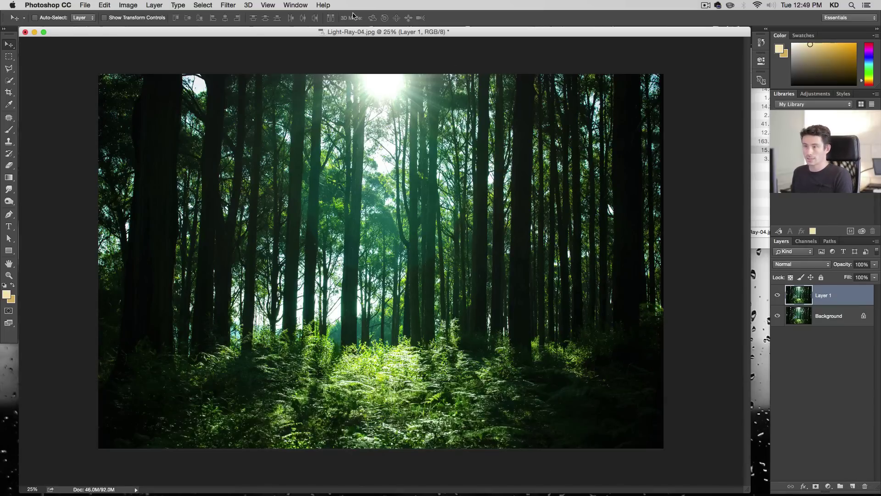
left_click(226, 5)
left_click(226, 5)
key("super+u")
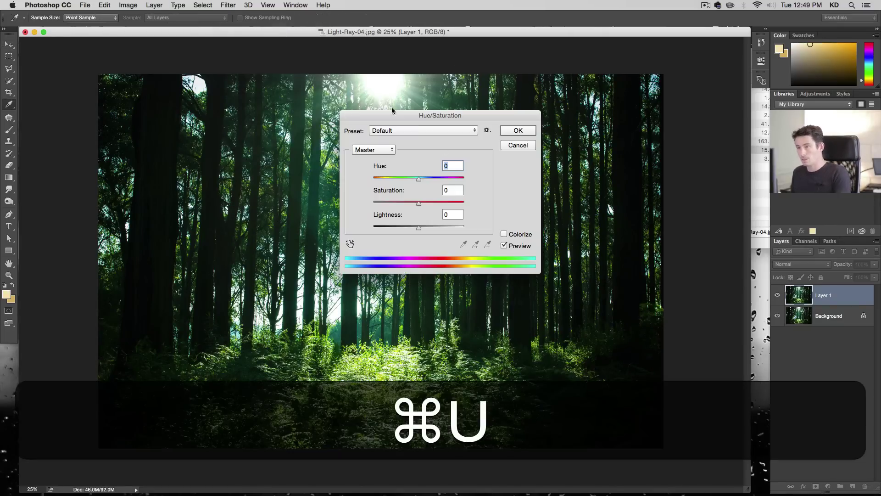
left_click_drag(418, 204, 374, 203)
left_click(518, 130)
key("v")
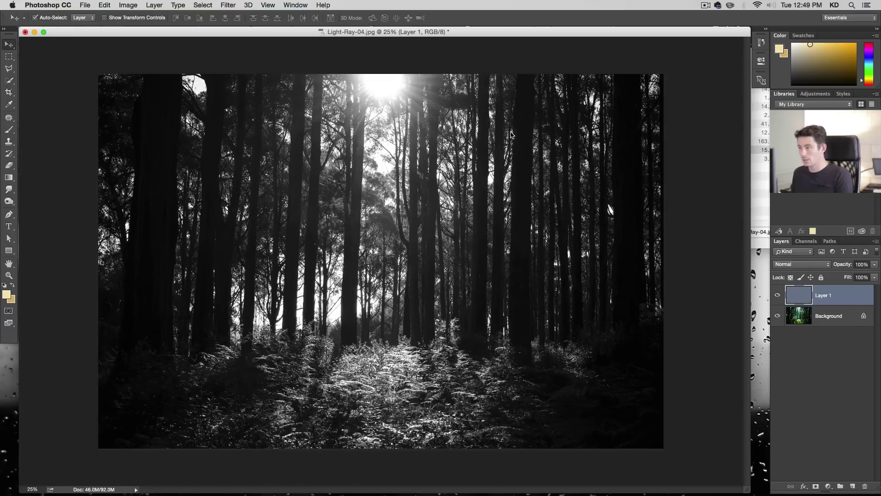
Apply a Gaussian Blur with a 9.5-pixel radius to the desaturated Layer 1
left_click(228, 5)
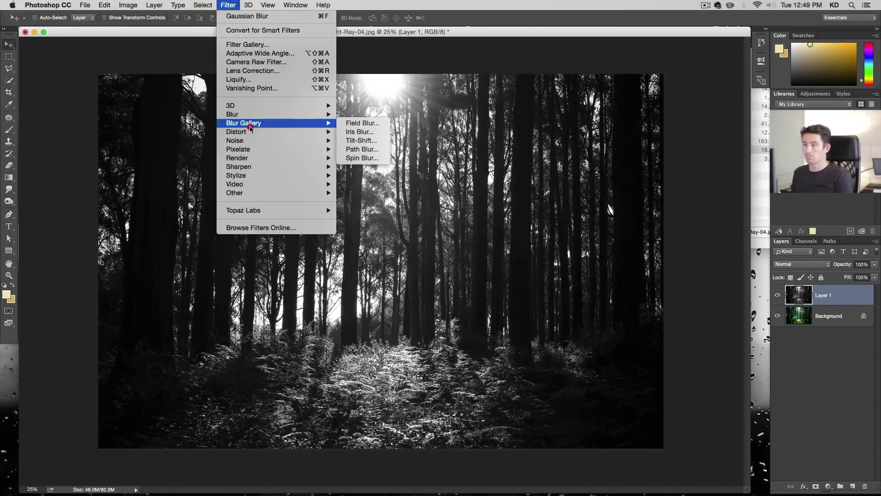
left_click(252, 114)
left_click(362, 149)
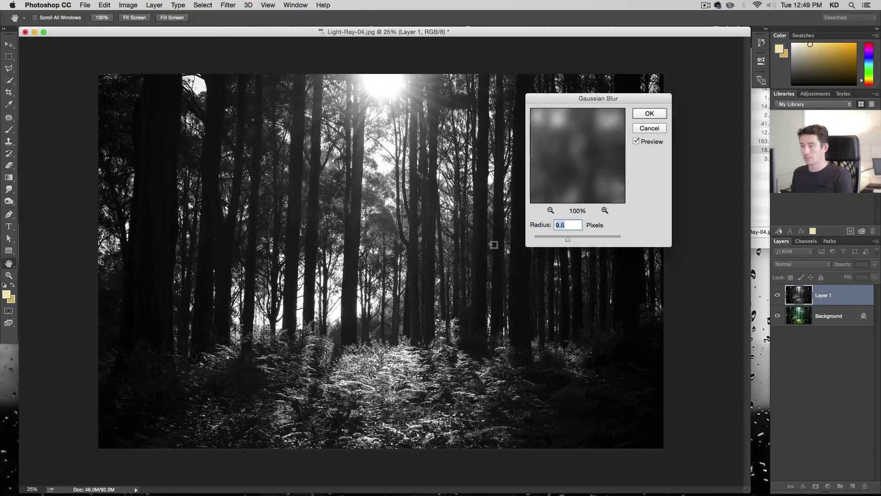
left_click(649, 113)
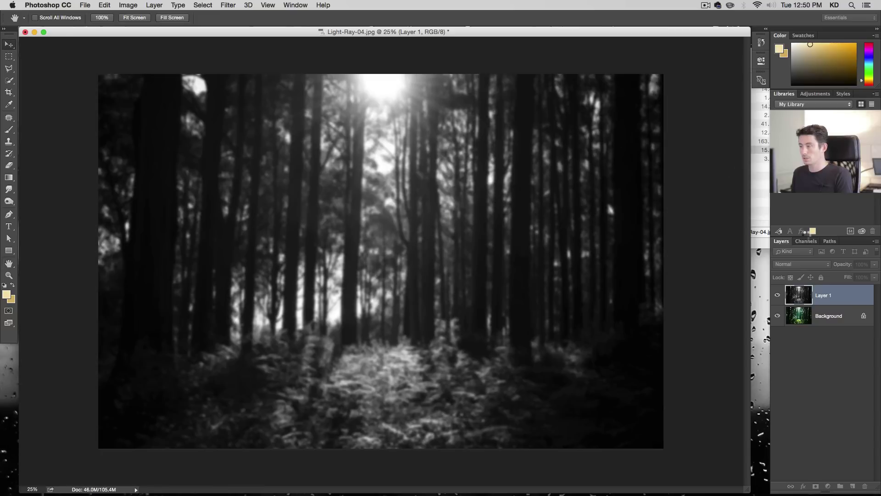
Set Layer 1 to Overlay blending at 50% opacity and compare the image with and without the layer
left_click(810, 265)
left_click(821, 372)
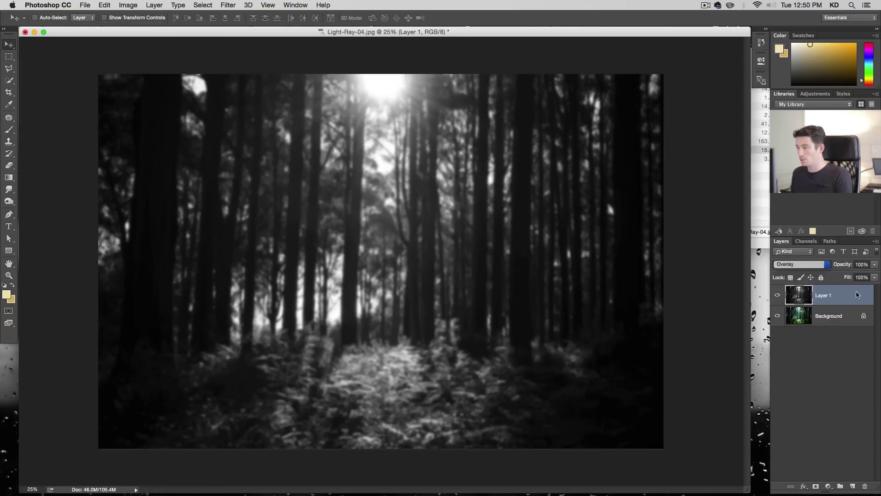
left_click(865, 265)
type("50")
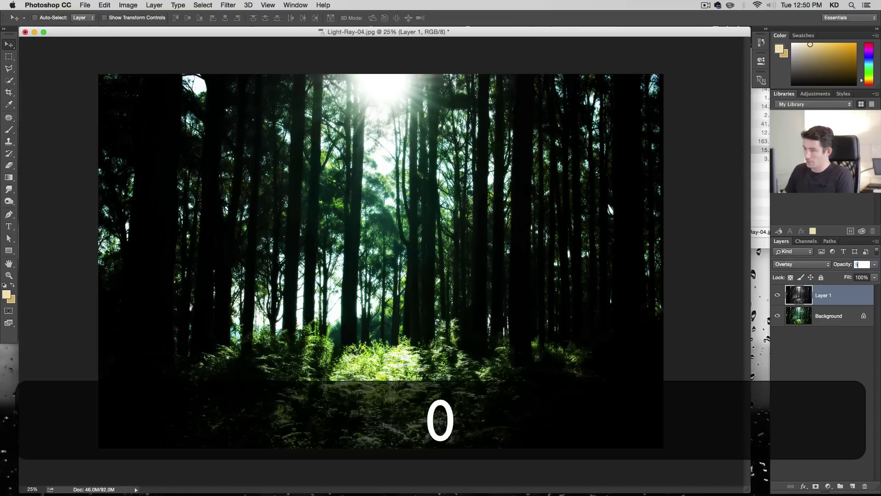
key("Return")
left_click(777, 295)
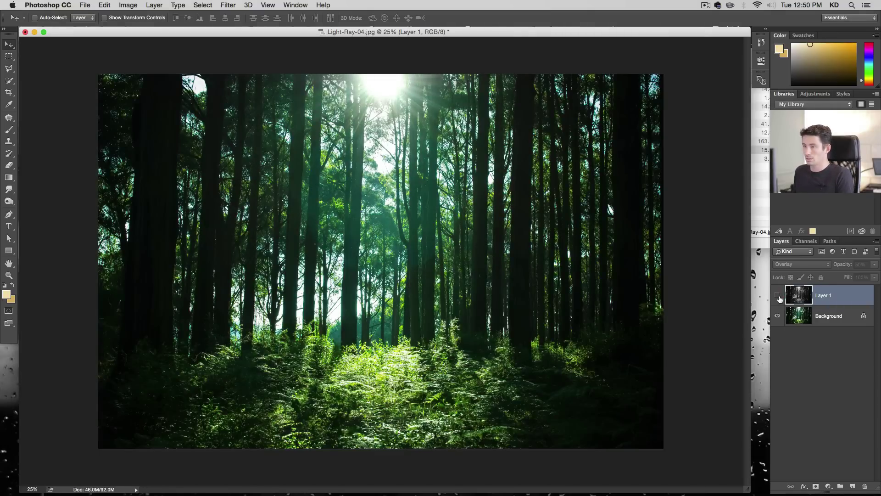
left_click(778, 296)
left_click(777, 295)
left_click(777, 296)
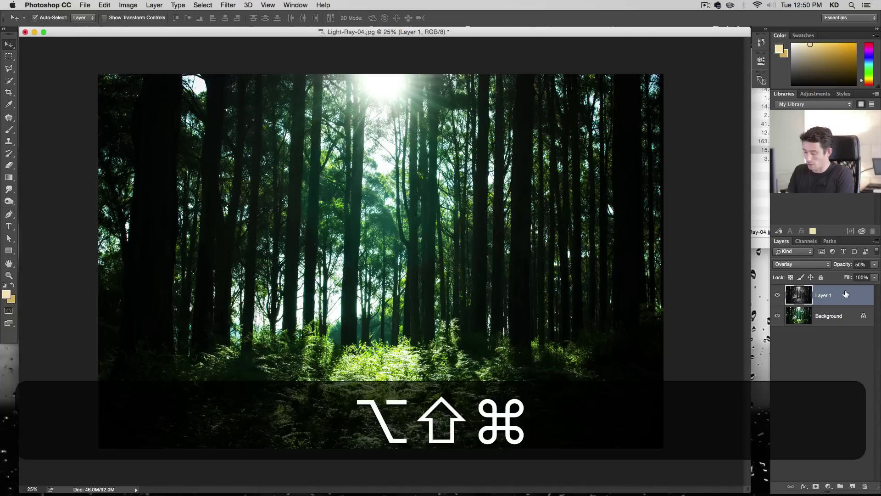
Stamp all visible layers onto a new layer and apply the Camera Raw Filter with Clarity -27, Shadows +70 and slightly raised Exposure
key("alt+shift+super+e")
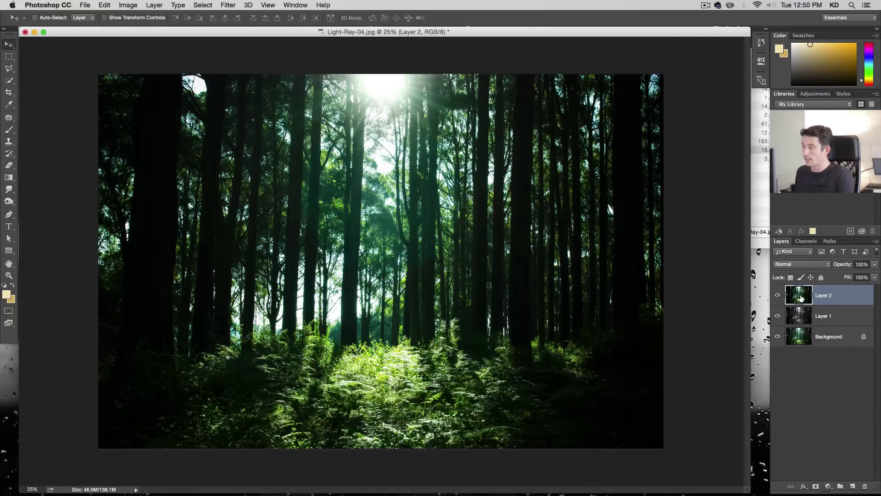
left_click(233, 2)
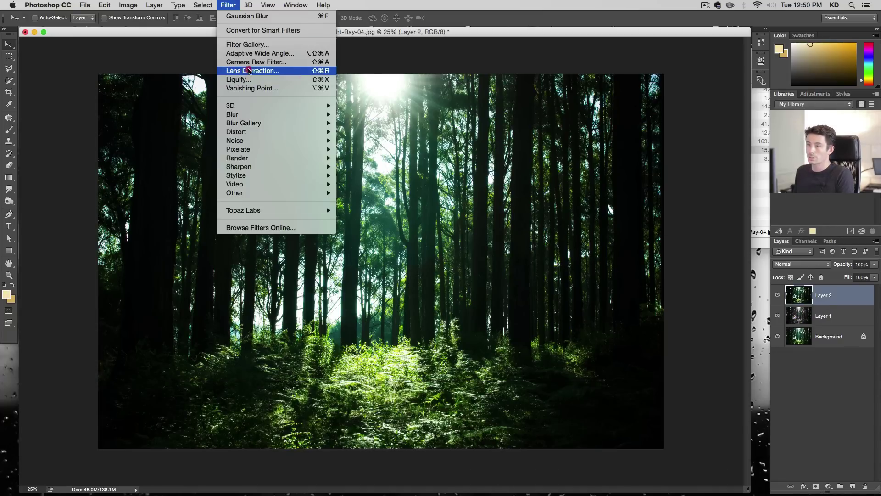
left_click(248, 62)
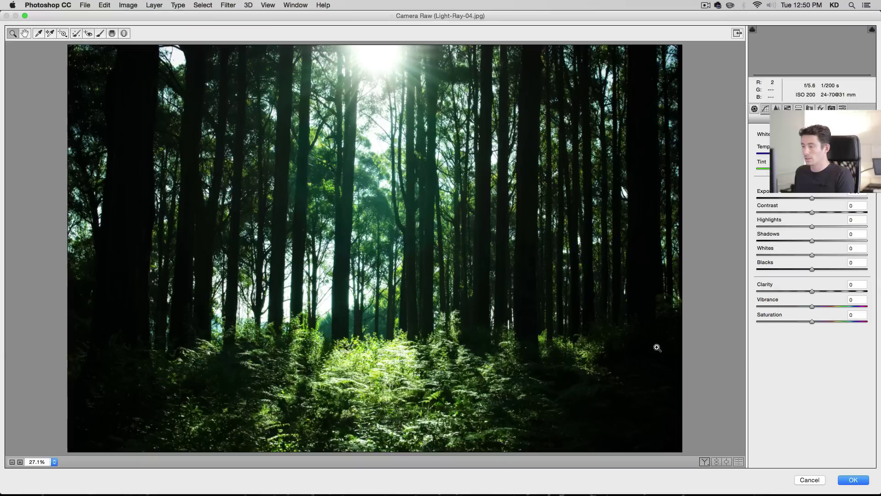
left_click(797, 290)
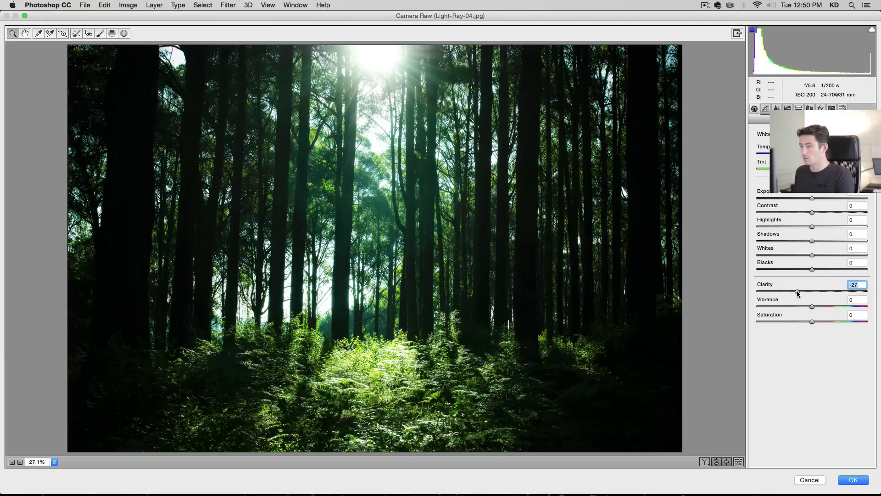
left_click(818, 197)
left_click(832, 240)
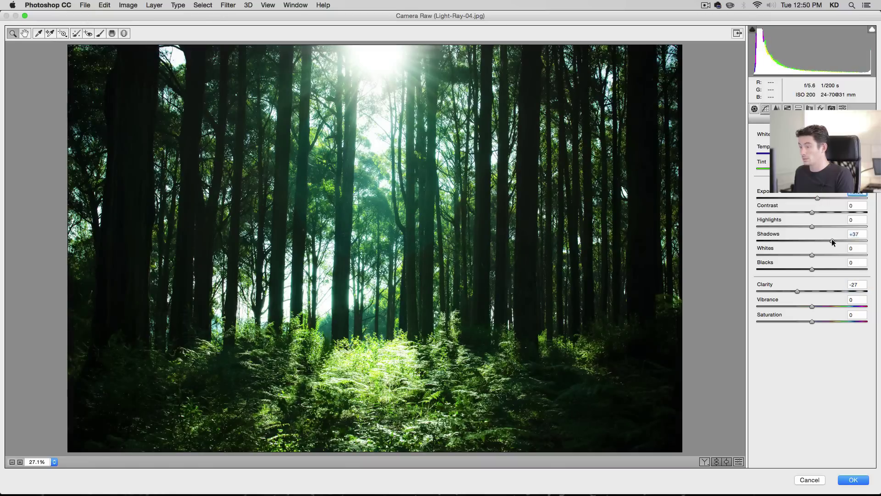
left_click_drag(831, 239, 850, 238)
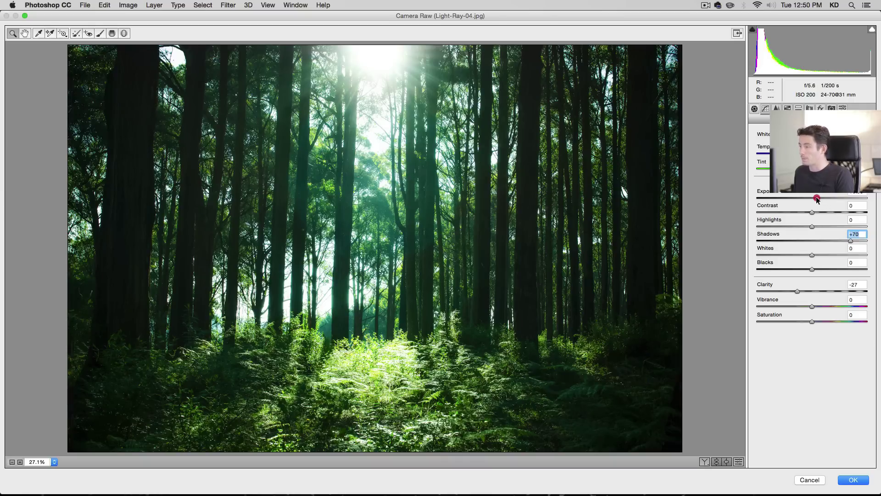
left_click_drag(818, 198, 817, 198)
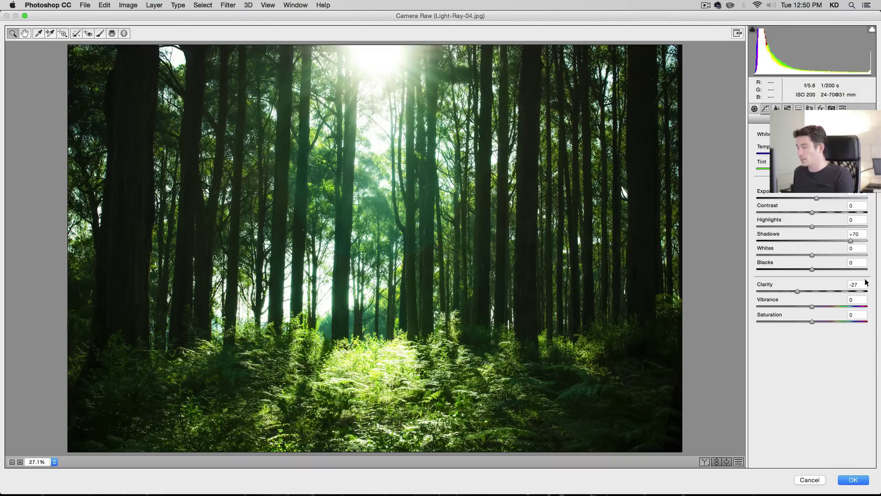
left_click(852, 480)
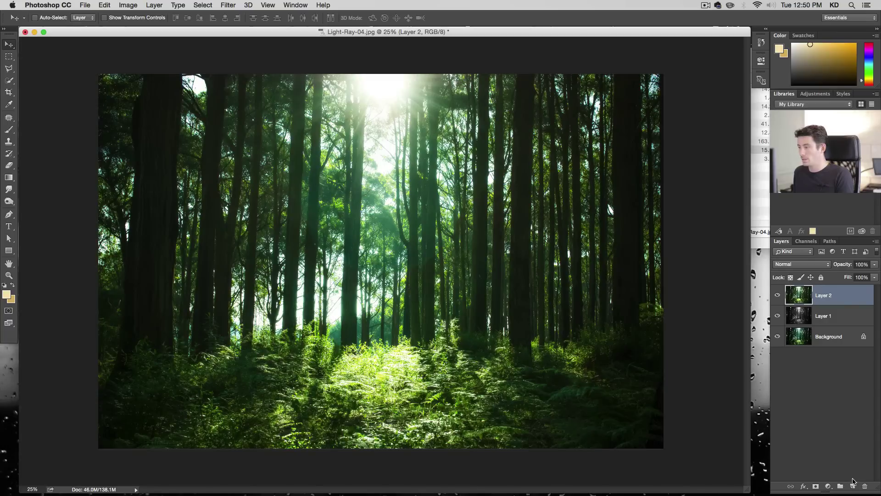
Add a new layer and stamp the 3000 px light-ray brush once in the upper middle of the forest, below the sun
left_click(852, 486)
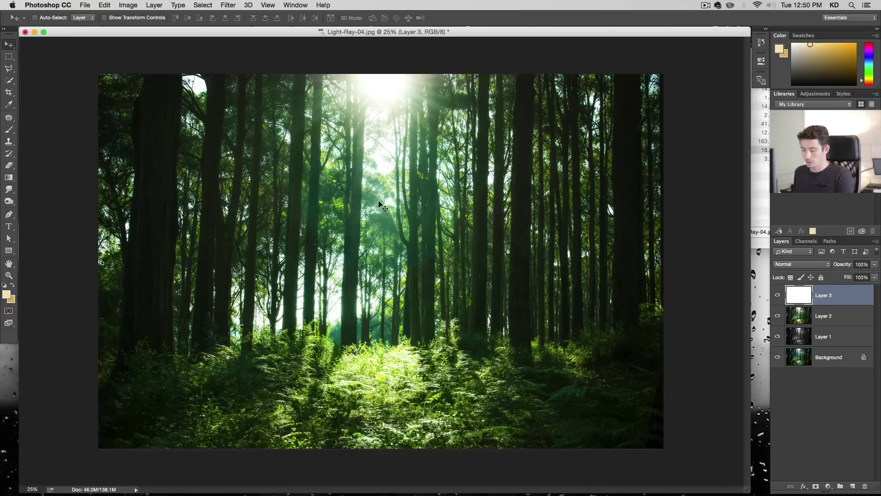
key("b")
right_click(411, 186)
scroll(471, 284, "down", 5)
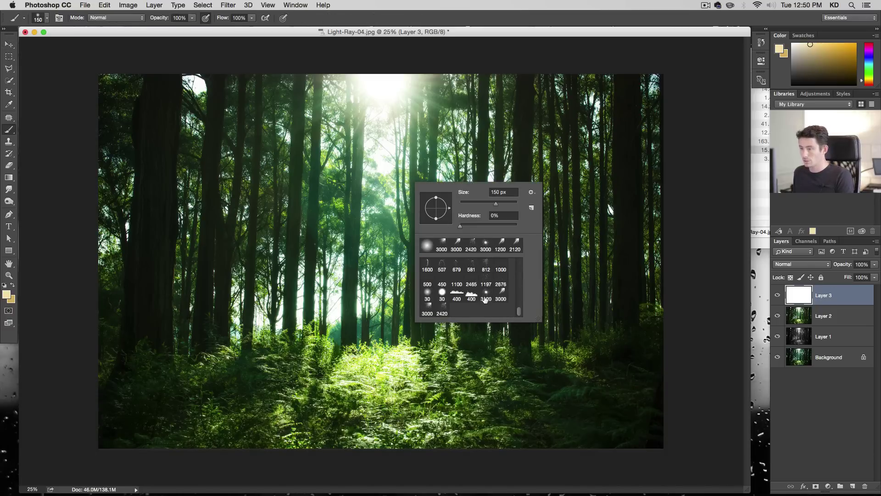
left_click(485, 299)
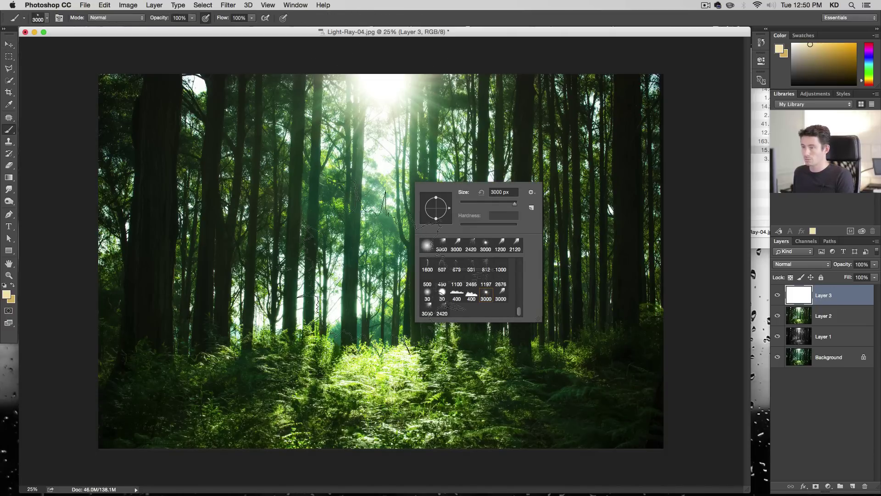
key("Return")
left_click(376, 206)
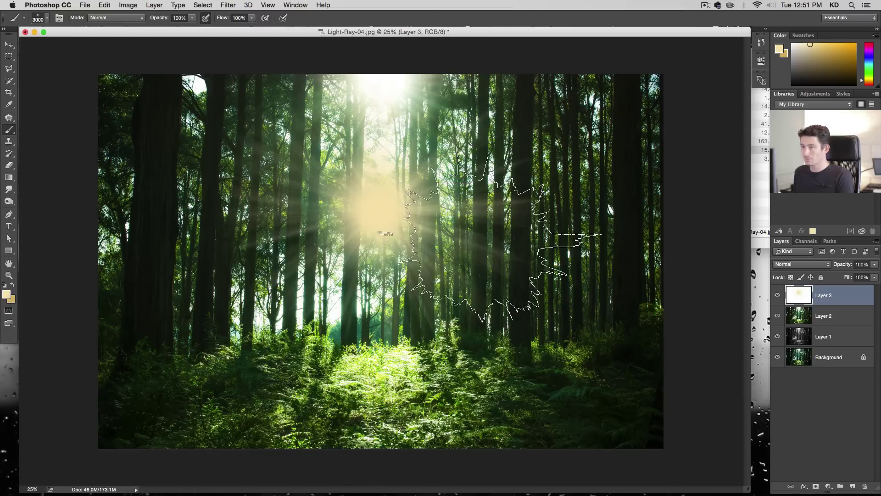
Enlarge the light rays on Layer 3 to about 201% and move them up over the sun
key("super+t")
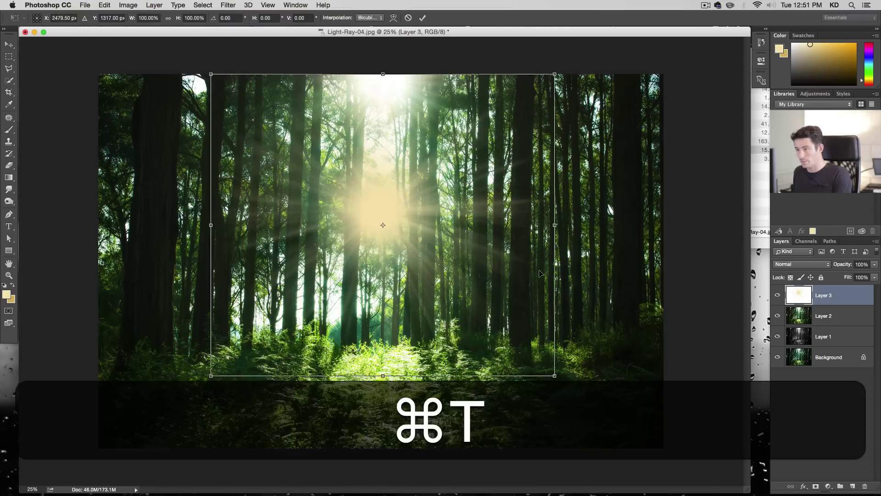
left_click_drag(554, 376, 759, 491)
left_click_drag(437, 330, 444, 217)
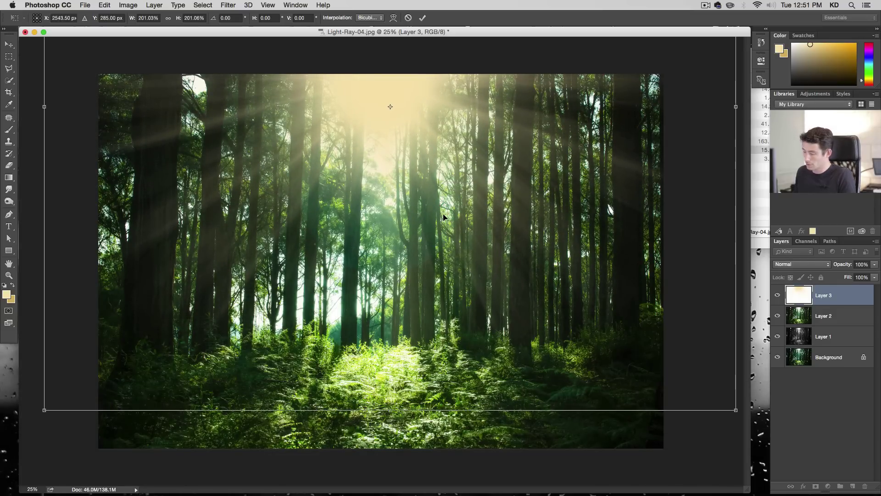
key("Return")
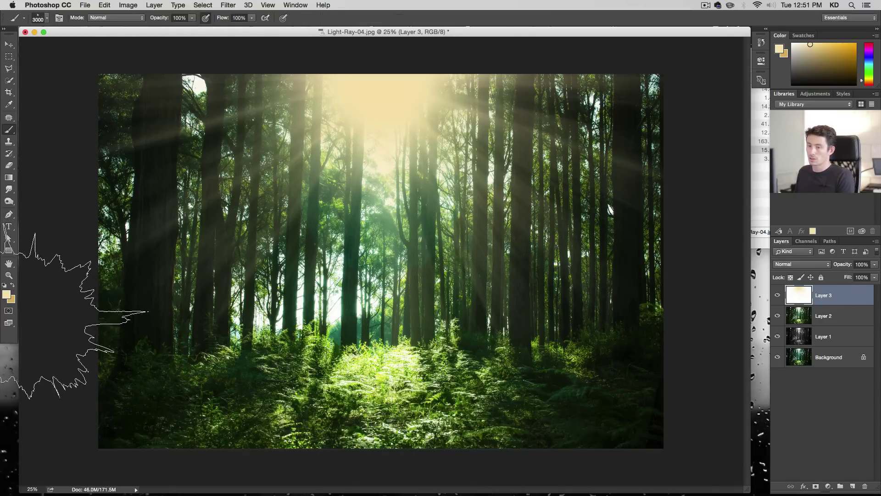
Change the foreground colour to a paler, brighter cream, about #fff1cf
left_click(7, 295)
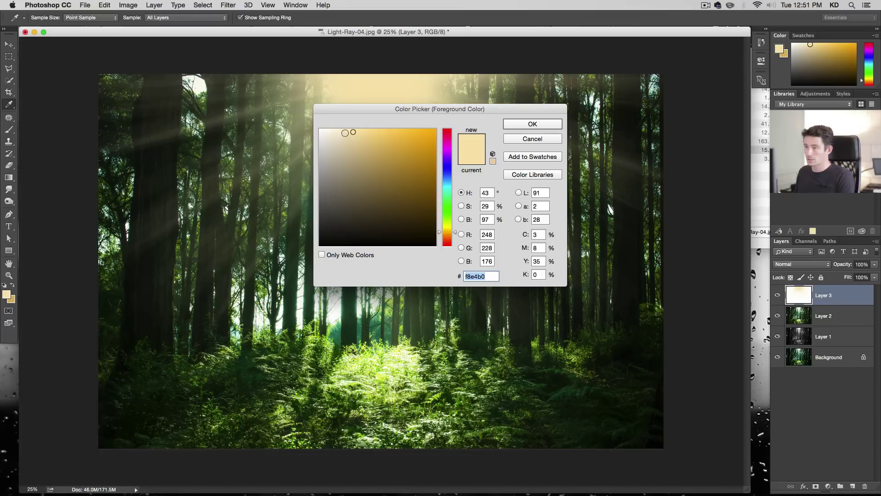
left_click_drag(353, 132, 341, 129)
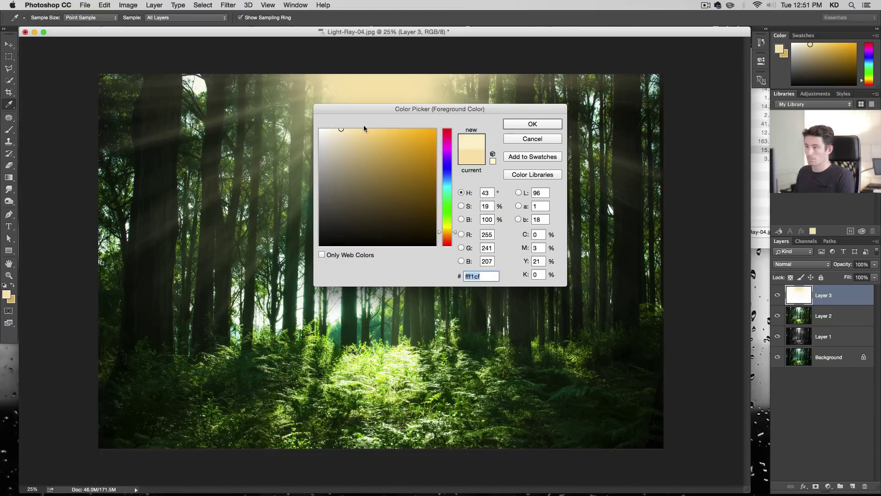
left_click_drag(455, 236, 456, 233)
left_click(540, 123)
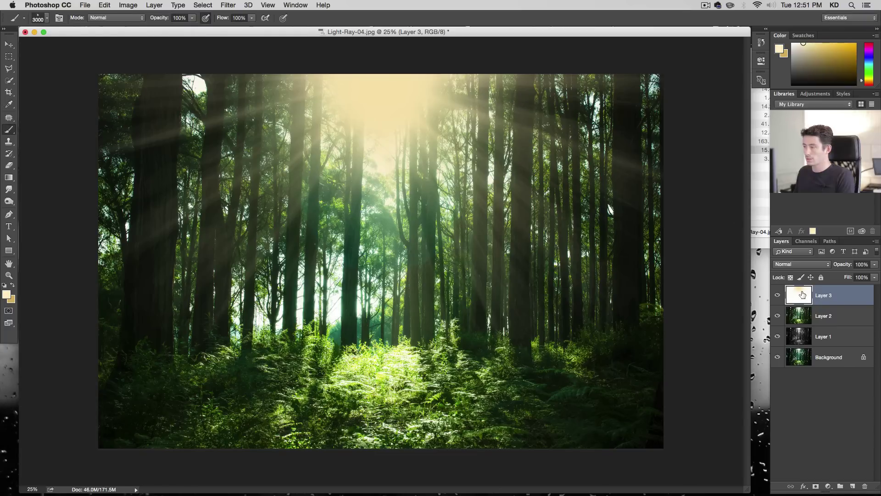
Add a Gradient Overlay to Layer 3 in Normal blend mode with its angle set to -92°
double_click(812, 287)
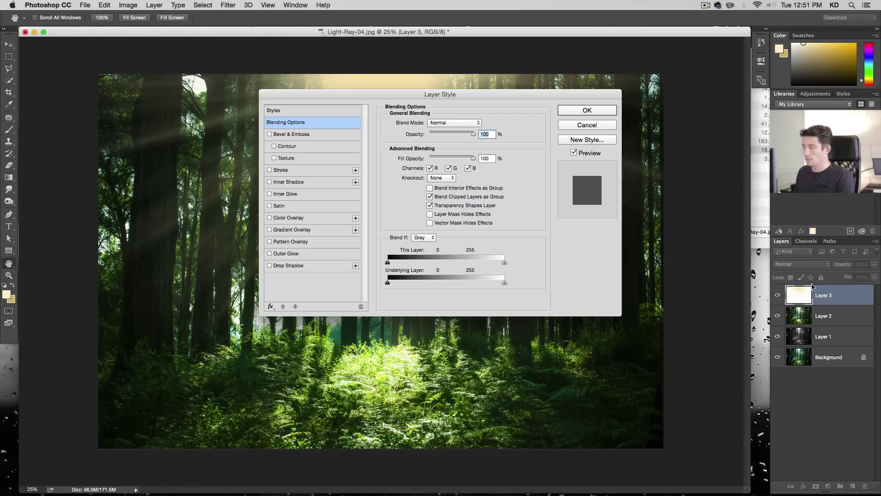
left_click(289, 230)
left_click_drag(351, 94, 587, 157)
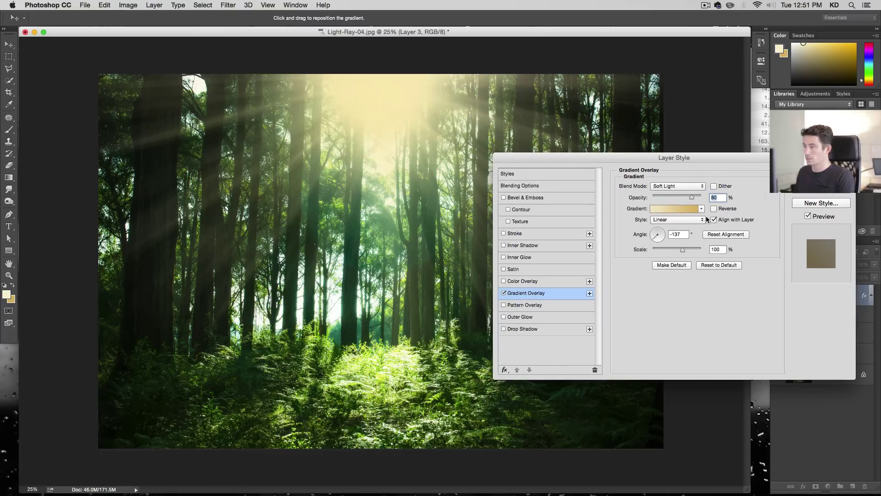
left_click(694, 187)
left_click(685, 77)
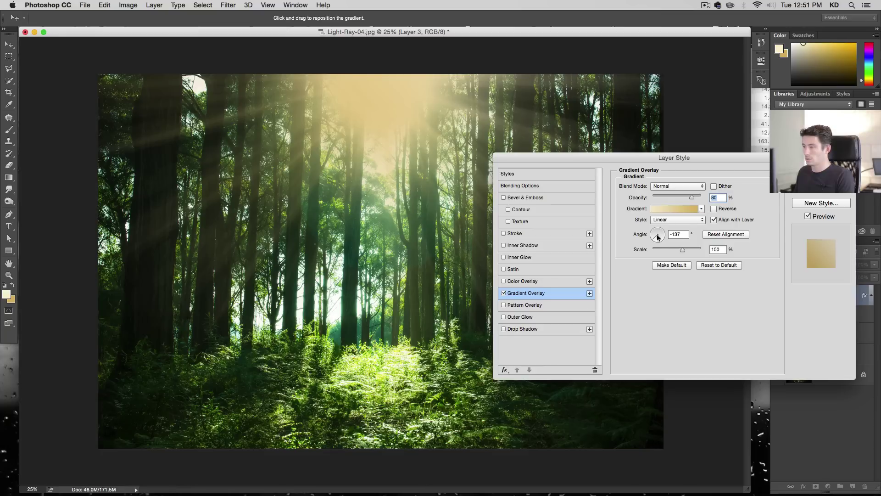
mouse_move(655, 239)
left_mouse_down()
mouse_move(658, 225)
mouse_move(658, 253)
left_mouse_up()
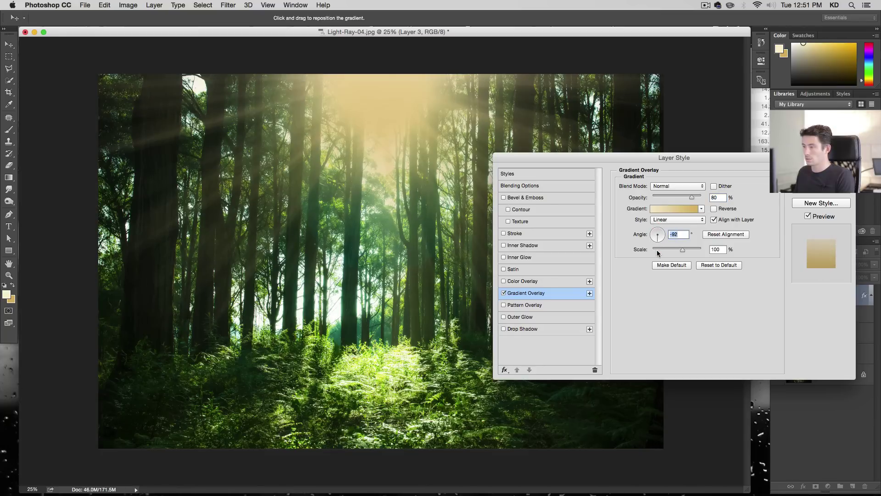
Make the gradient overlay radial, try it reversed and back, and set its scale to 138%
left_click(662, 223)
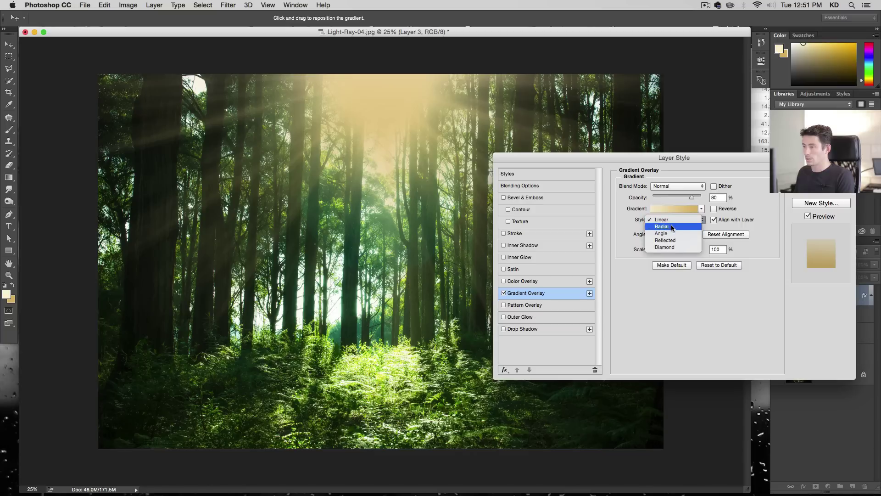
left_click(672, 228)
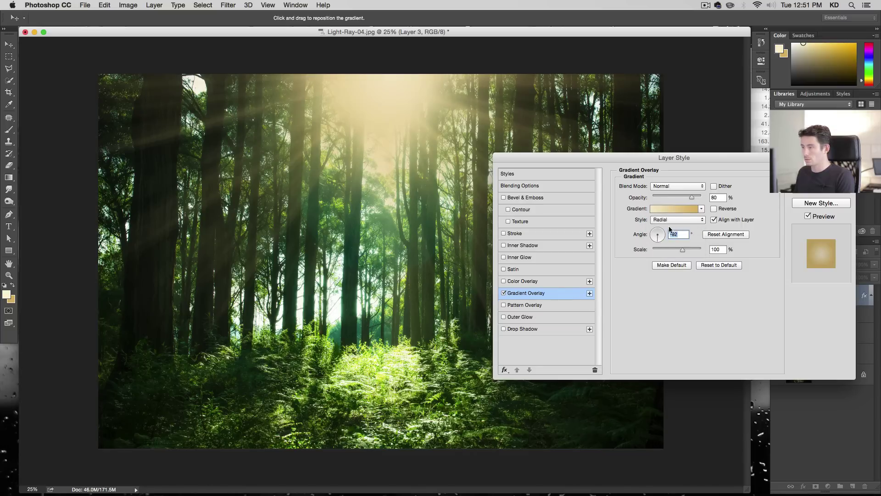
left_click(713, 209)
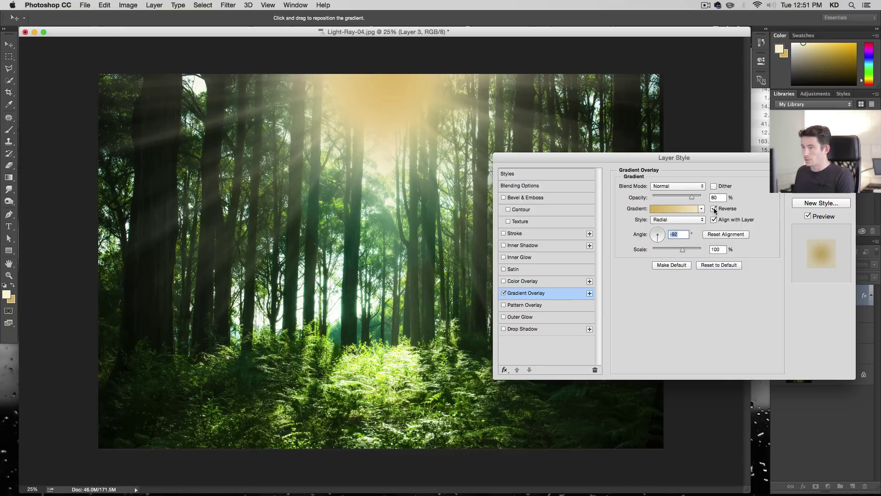
left_click(714, 209)
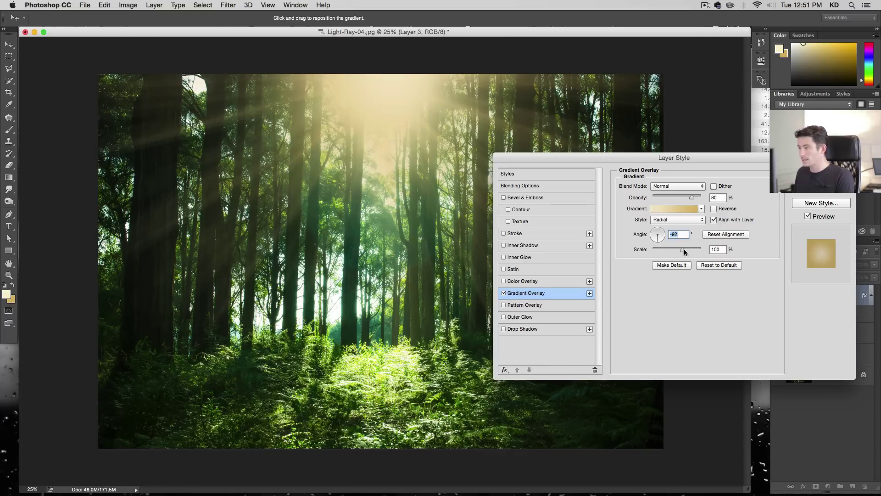
left_click_drag(684, 249, 698, 252)
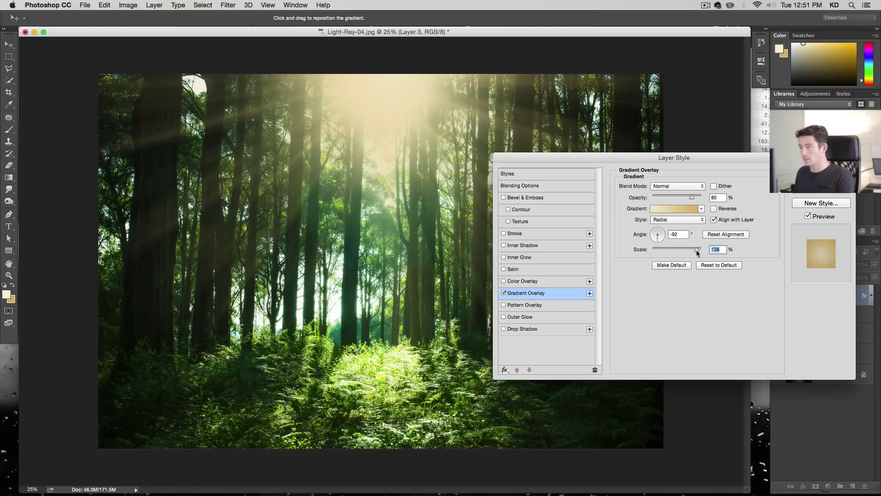
Raise the gradient overlay's opacity to 100% and set its blend mode to Soft Light
left_click(691, 197)
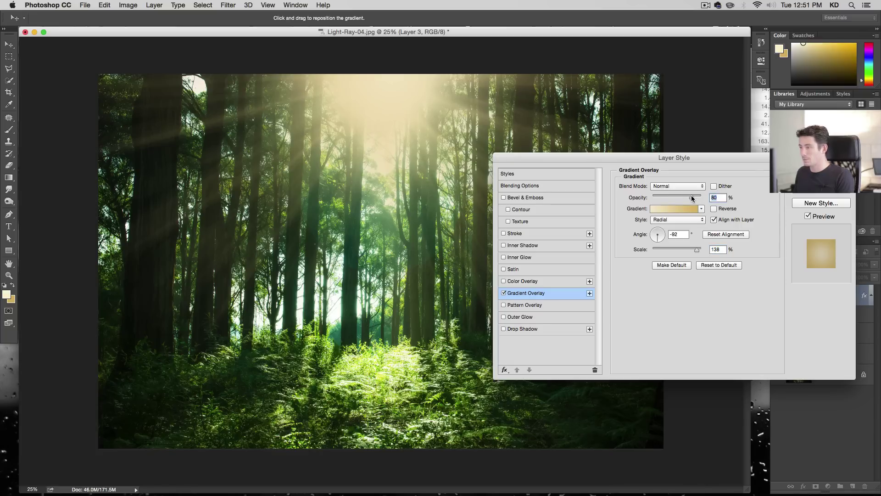
left_click_drag(692, 198, 716, 199)
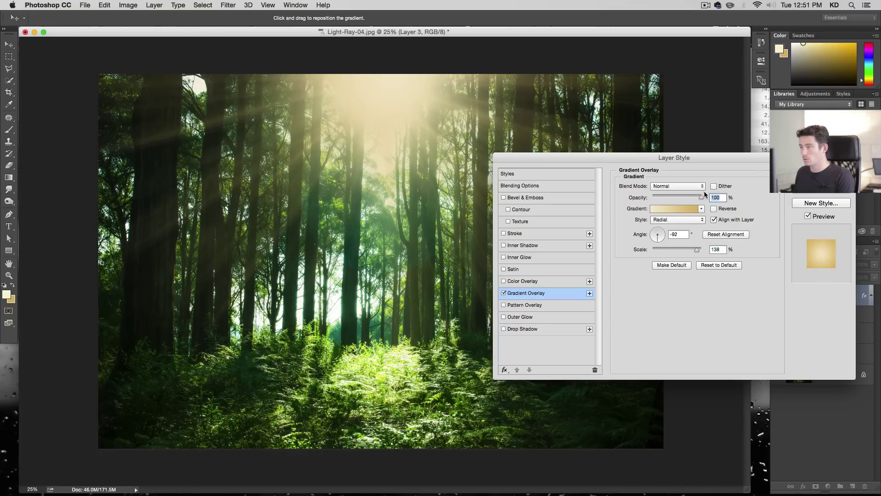
left_click(699, 187)
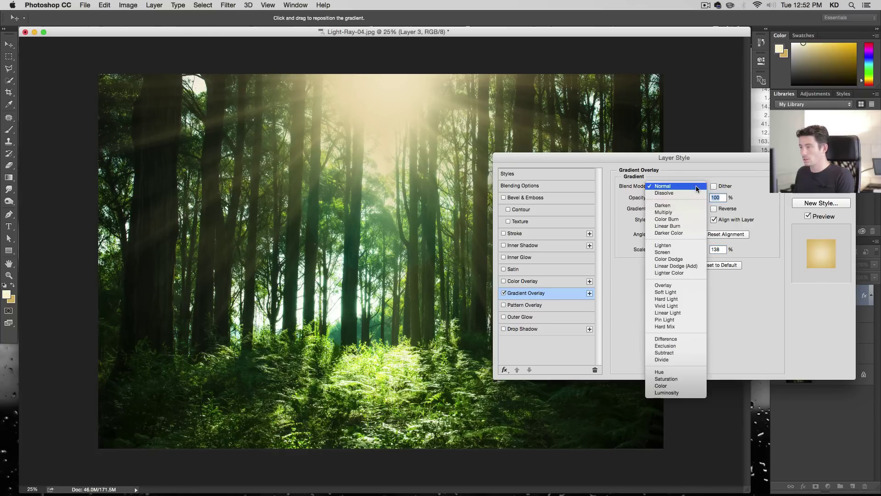
left_click(695, 294)
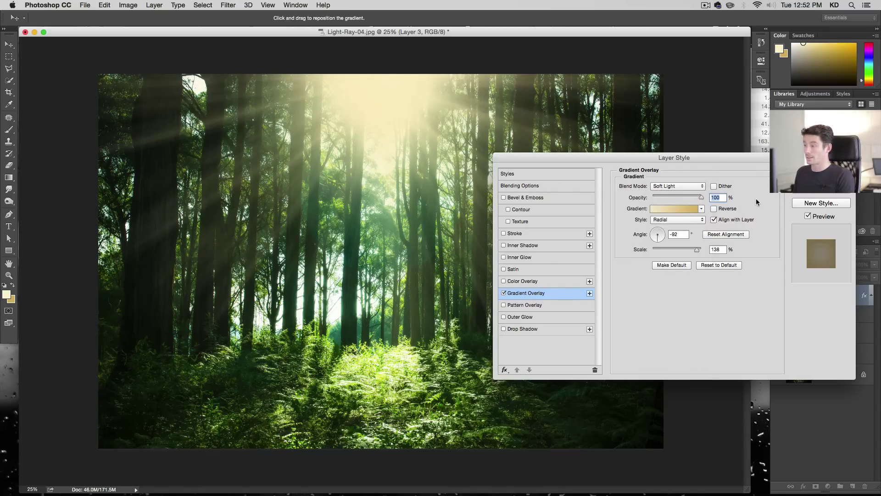
Apply the gradient overlay settings and lower Layer 3's opacity to 95%
key("Return")
key("b")
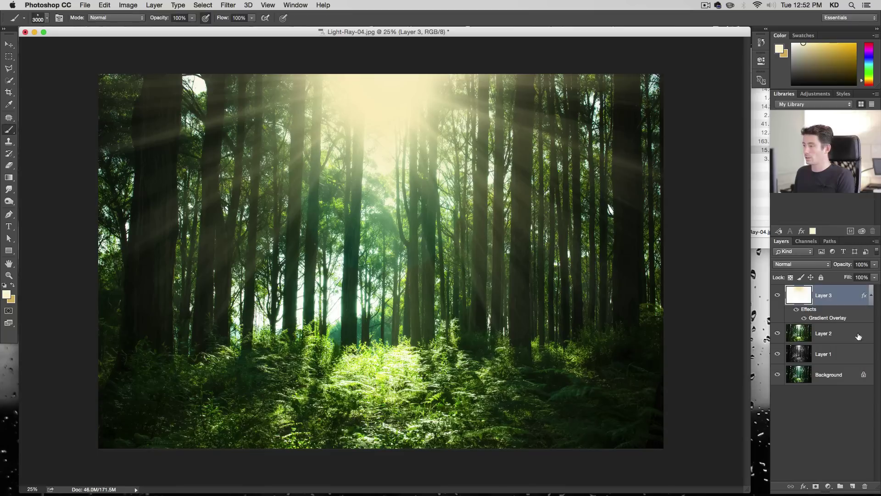
left_click(874, 265)
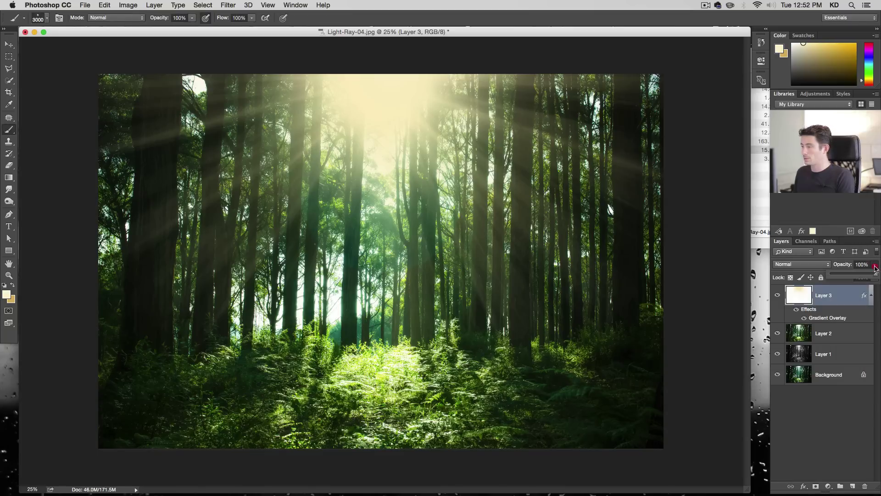
left_click_drag(875, 275, 869, 276)
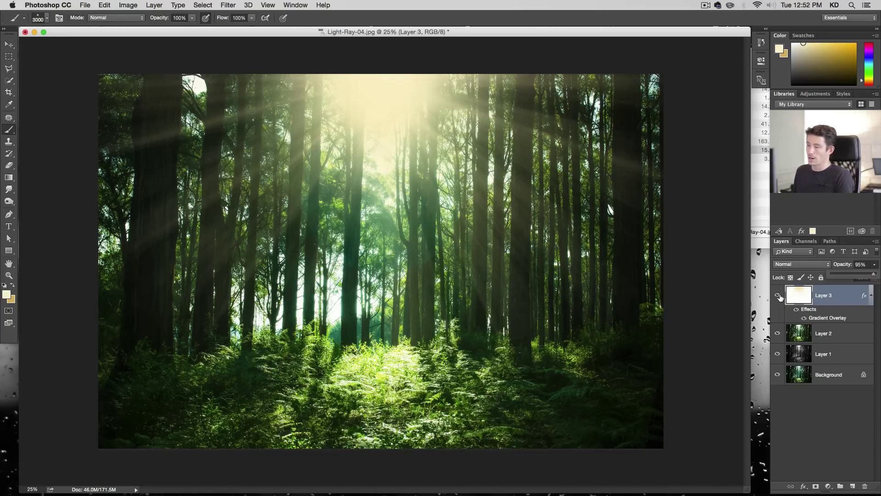
Scale the light rays on Layer 3 up to about 125.5% and compare the image with the layer hidden and shown
key("super+t")
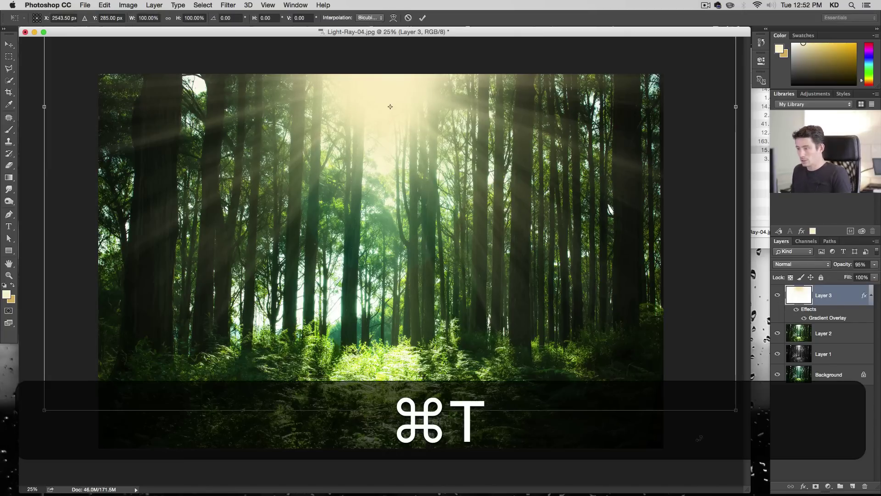
left_click_drag(735, 411, 845, 464)
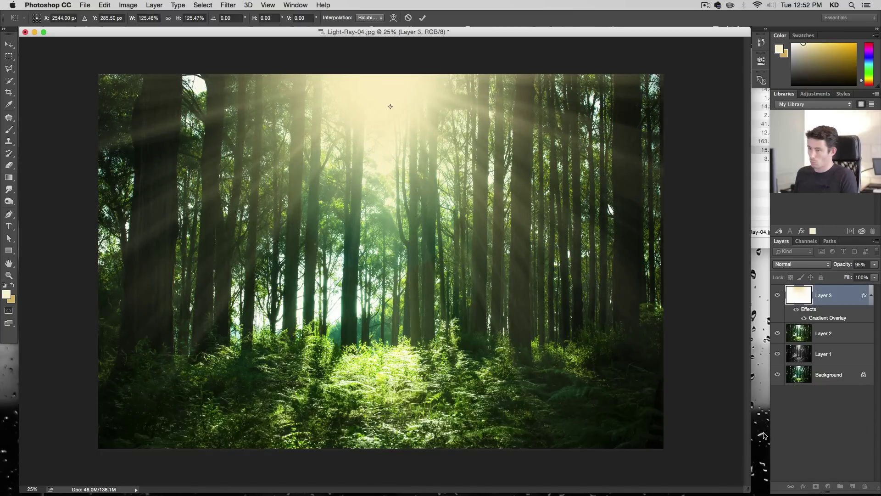
key("Return")
key("b")
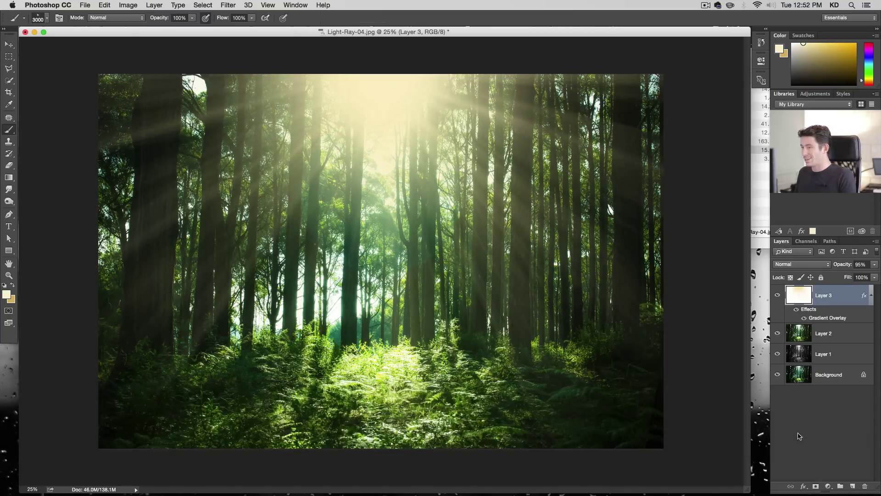
left_click(776, 295)
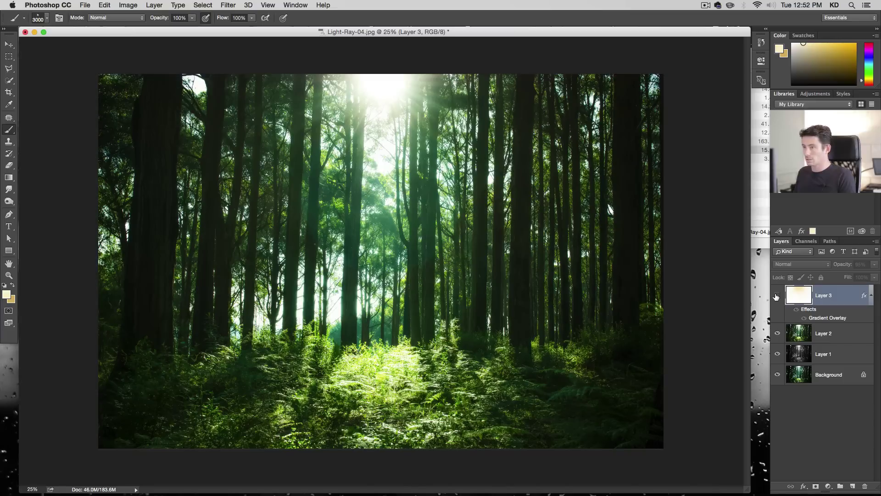
left_click(777, 296)
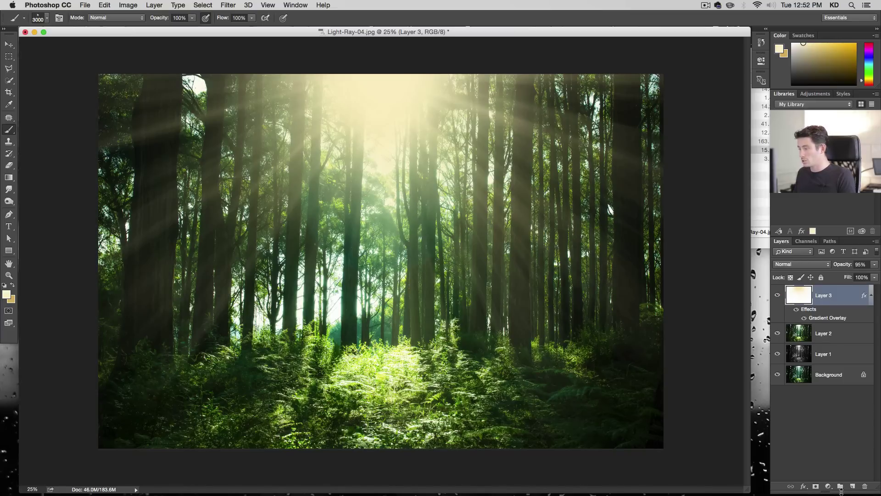
Add a layer mask to Layer 3 and soften the bright light source with a black, soft round 3000 px brush at 20% opacity
left_click(816, 486)
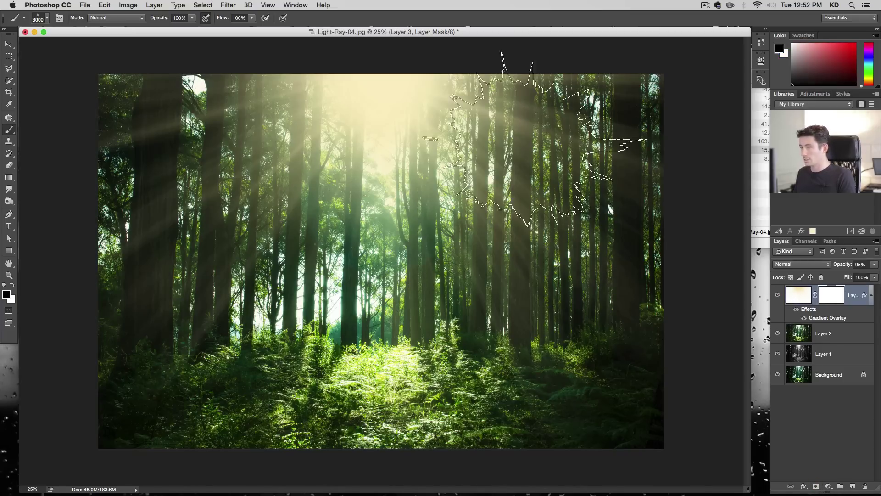
right_click(475, 179)
scroll(535, 280, "up", 10)
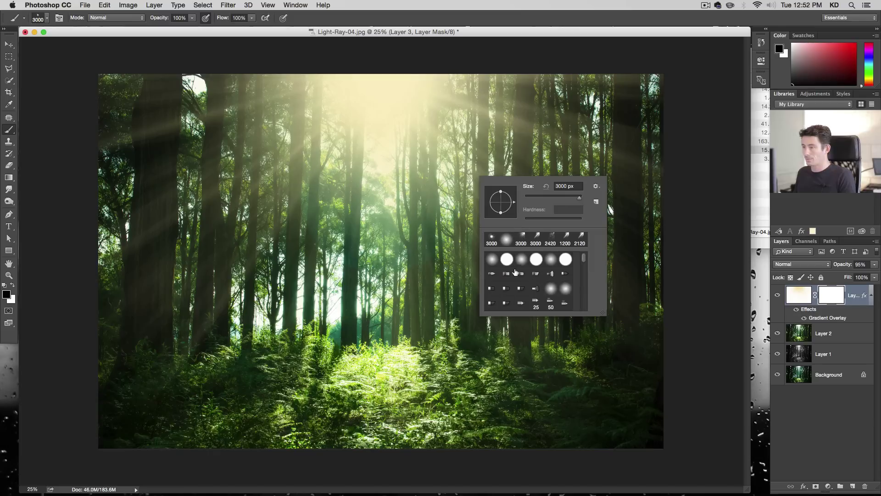
left_click(494, 261)
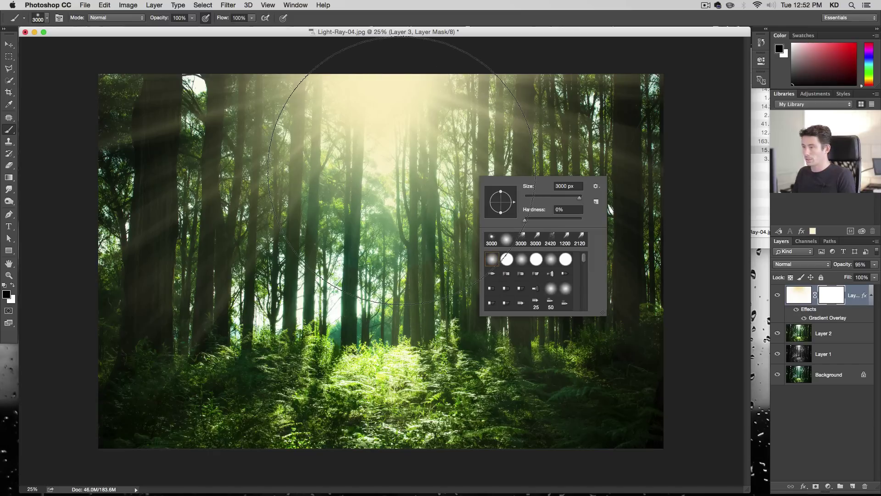
key("Return")
key("2")
key("0")
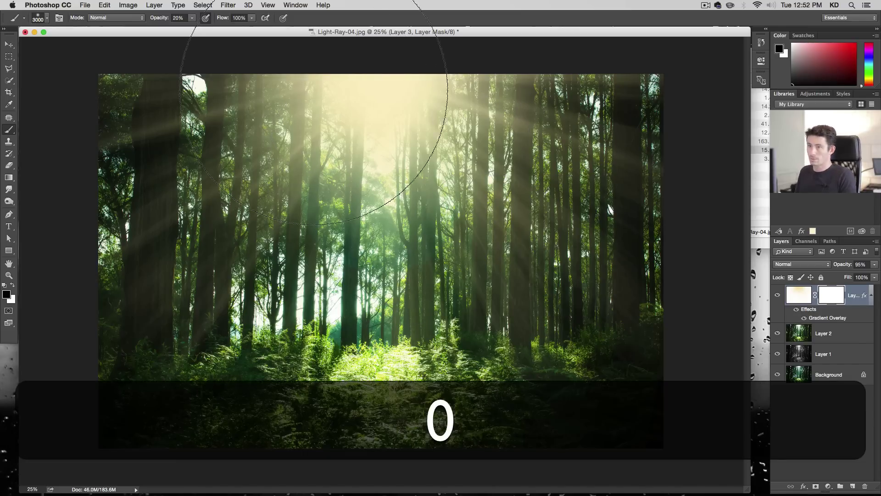
left_click(394, 99)
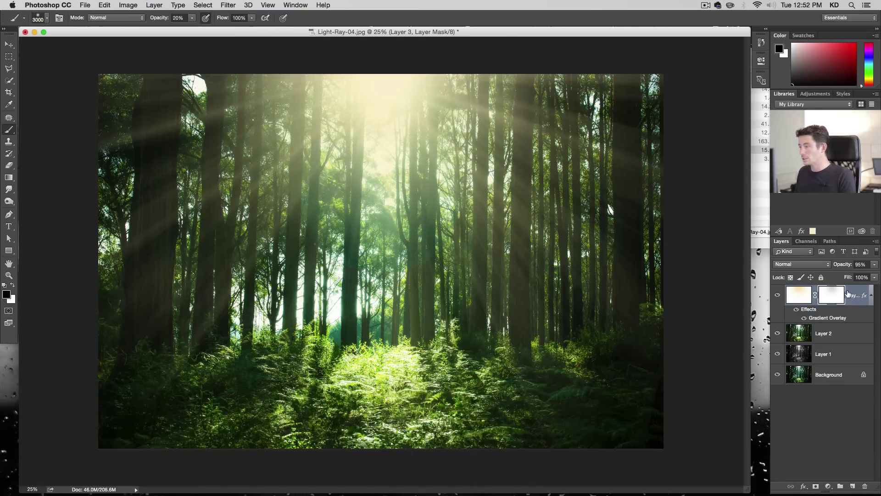
left_click(777, 295)
left_click(777, 295)
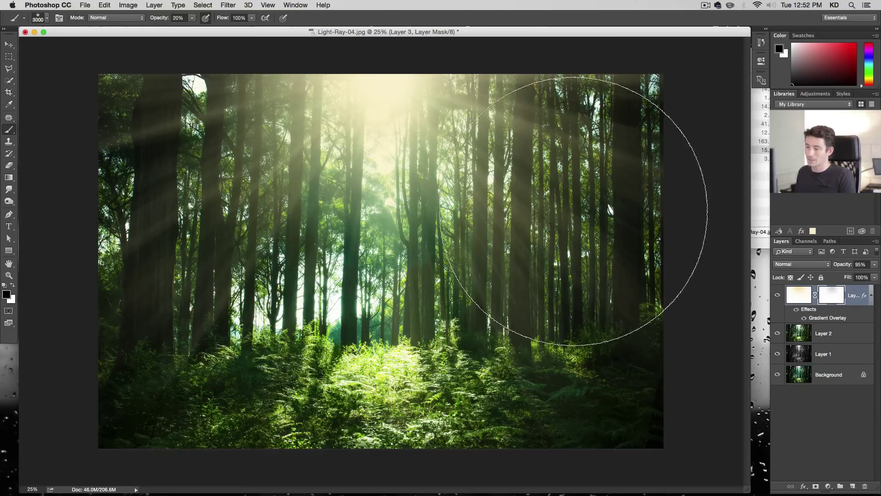
Save the layered forest image as Light-Ray-04.psd and close it
key("shift+super+s")
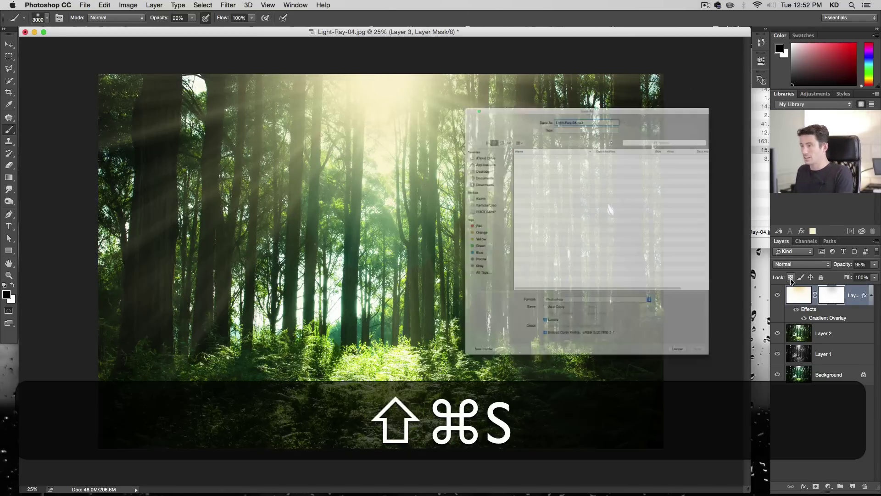
left_click(784, 442)
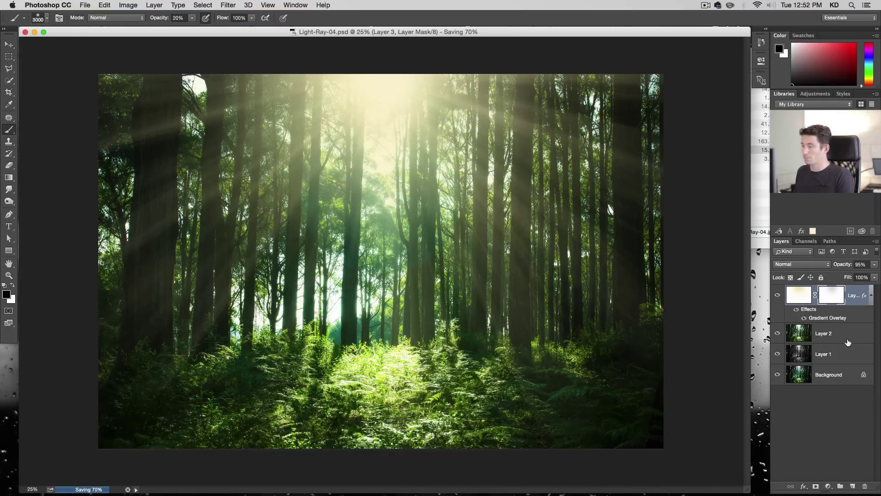
key("super+w")
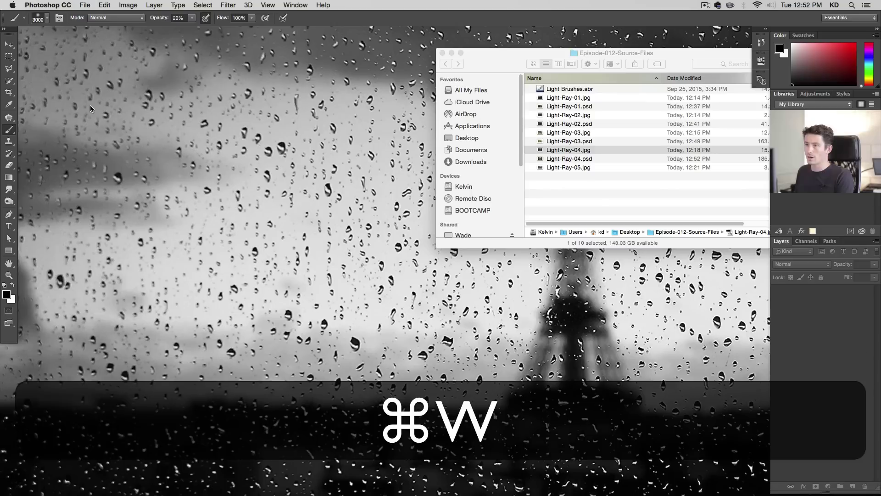
Open Light-Ray-05.jpg from the Episode-012-Source-Files folder and view it at 33.3%
left_click(608, 223)
double_click(584, 167)
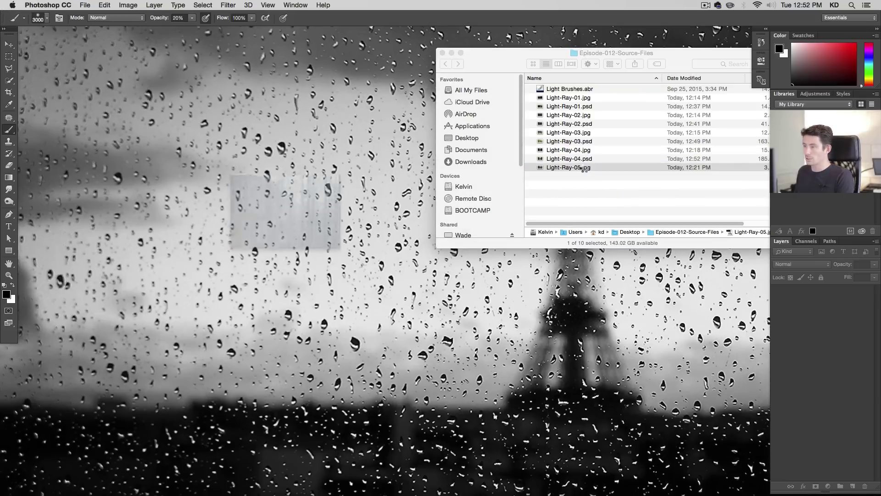
key("super+plus")
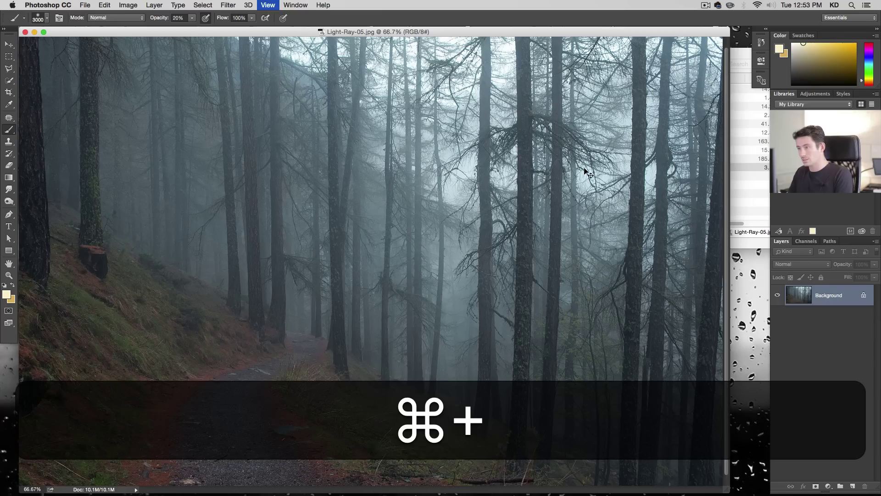
key("alt+super+minus")
key("alt+super+minus")
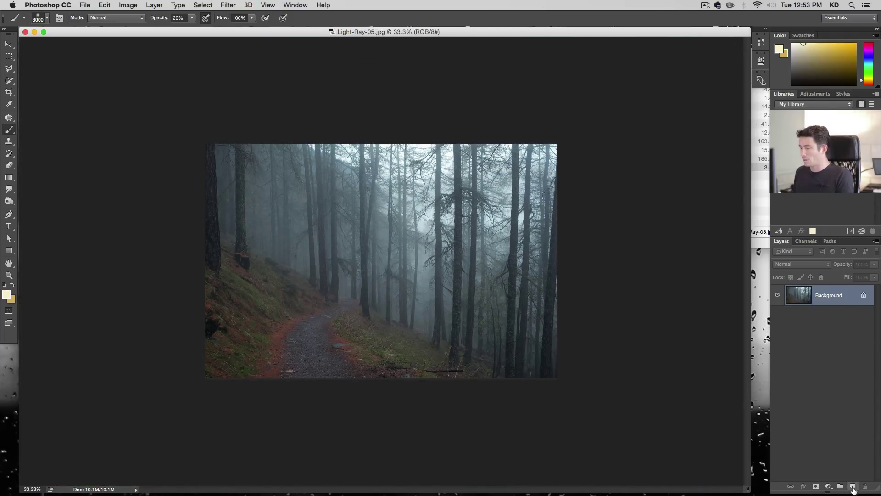
Add a new layer above the Background, choose the 3000 px corner light-ray brush, and try one stamp at 20% opacity
left_click(852, 487)
key("b")
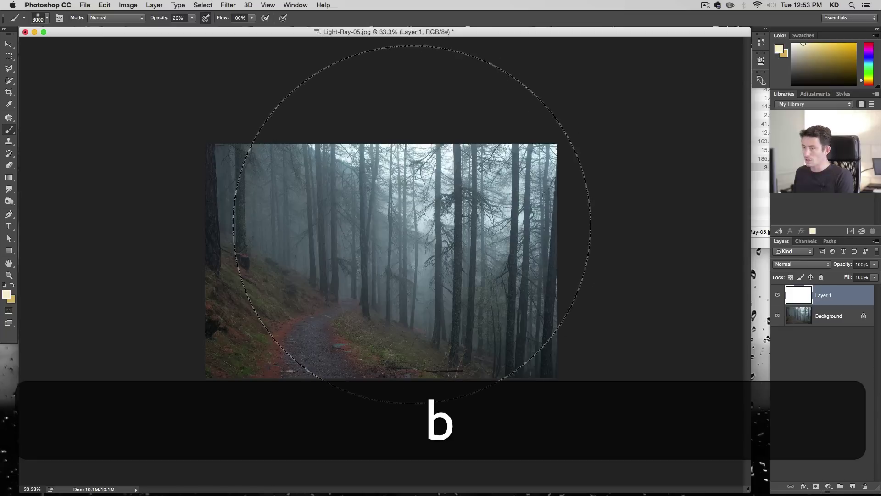
right_click(412, 224)
scroll(477, 309, "down", 5)
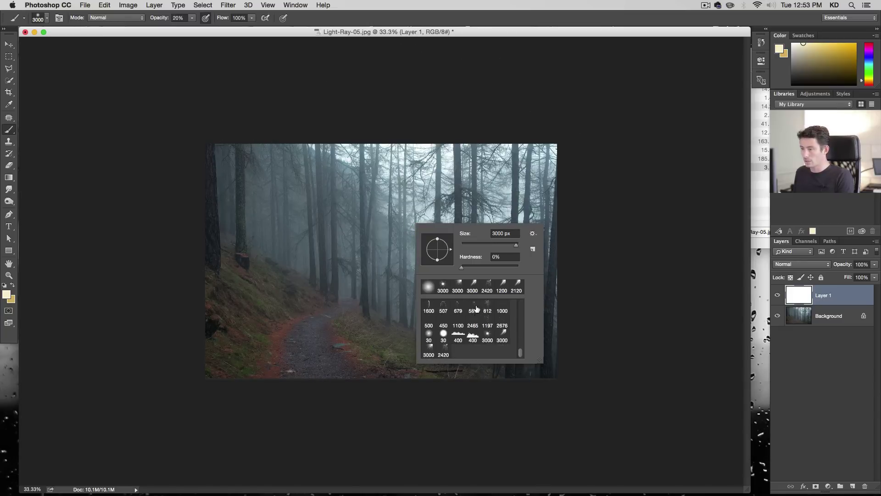
left_click(428, 353)
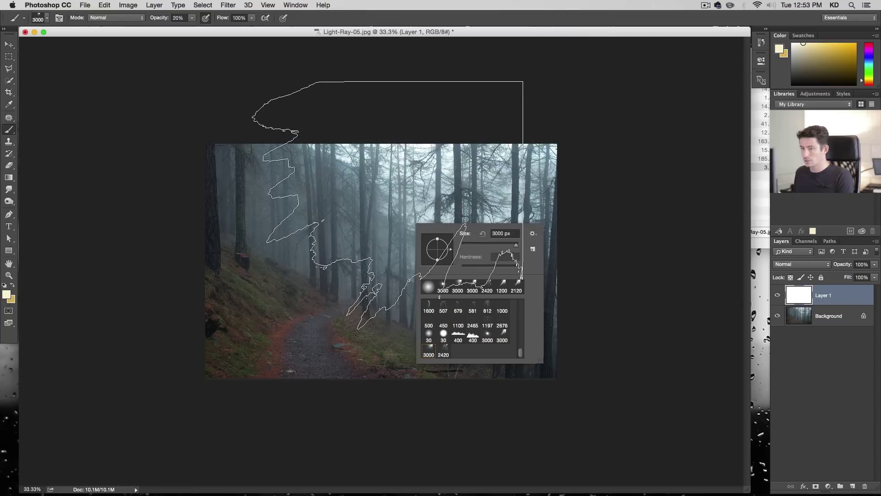
left_click(296, 303)
key("super+z")
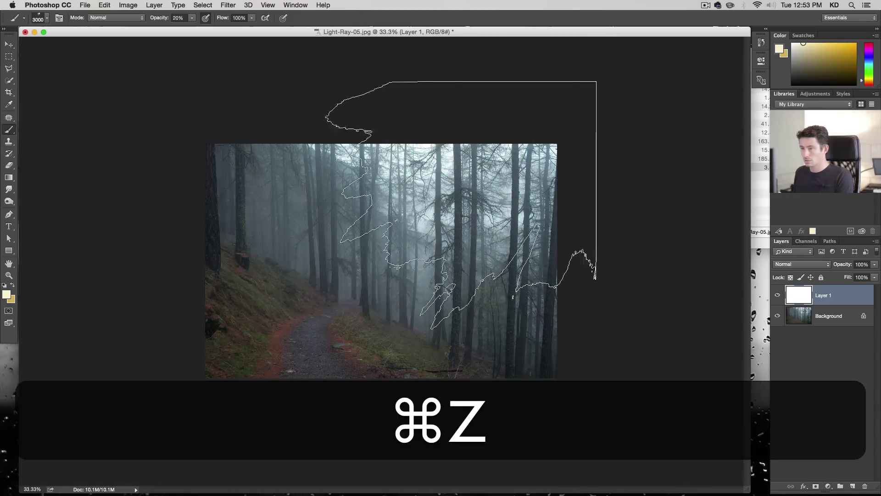
Set the brush opacity to 100% and try stamping the 3000 px corner light rays over the image's upper right area
key("v")
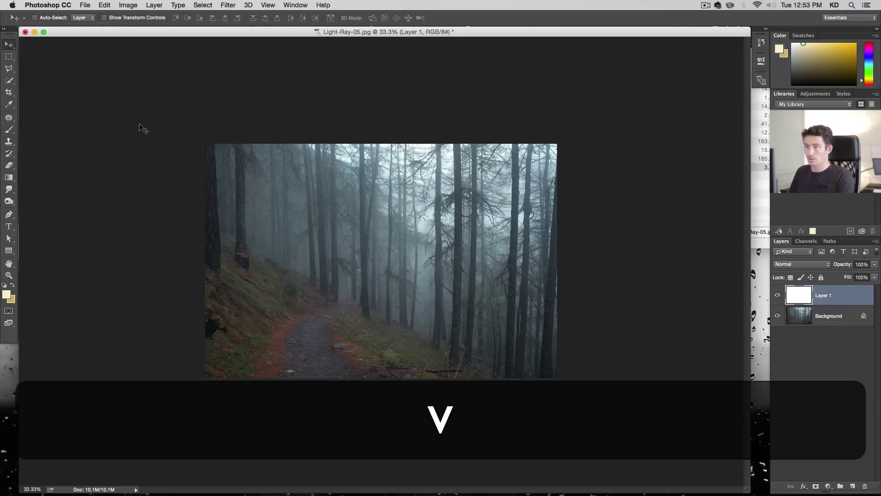
key("b")
key("0")
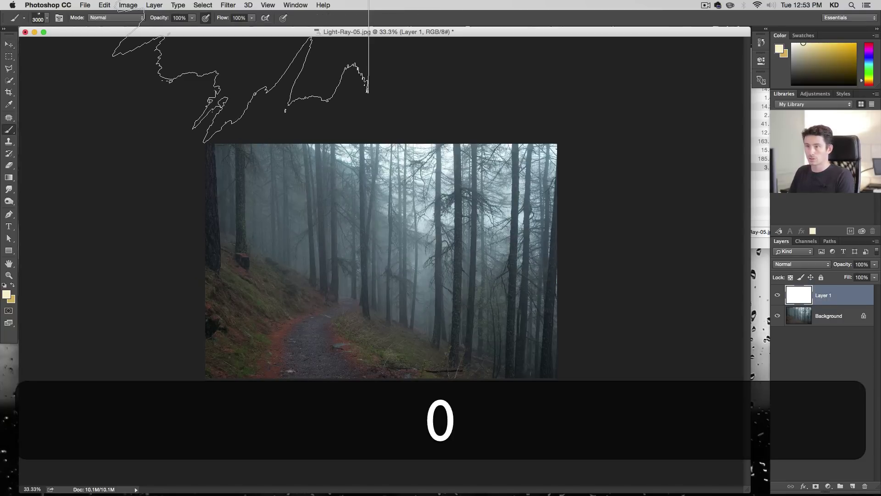
right_click(139, 128)
left_click(392, 175)
left_click(401, 250)
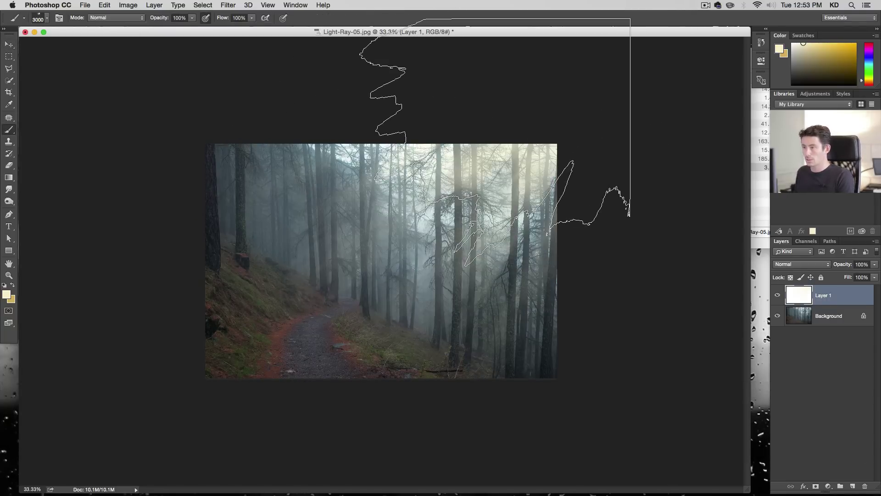
key("super+z")
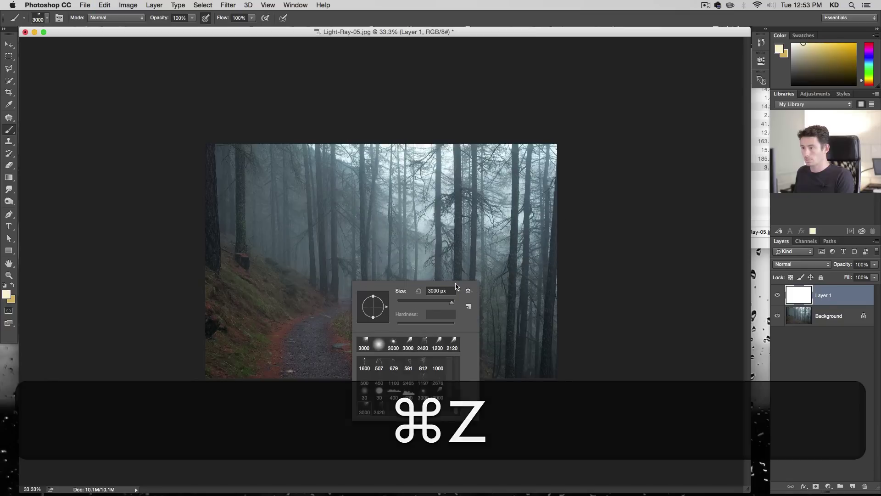
Reduce the corner light-ray brush to 1500 px and try a stamp on the trees
double_click(438, 291)
type("1500")
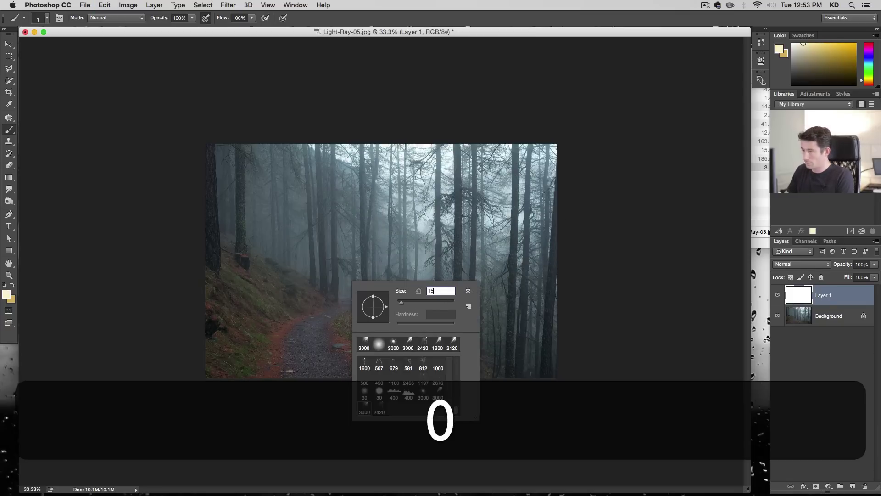
key("Return")
key("Return")
left_click(412, 275)
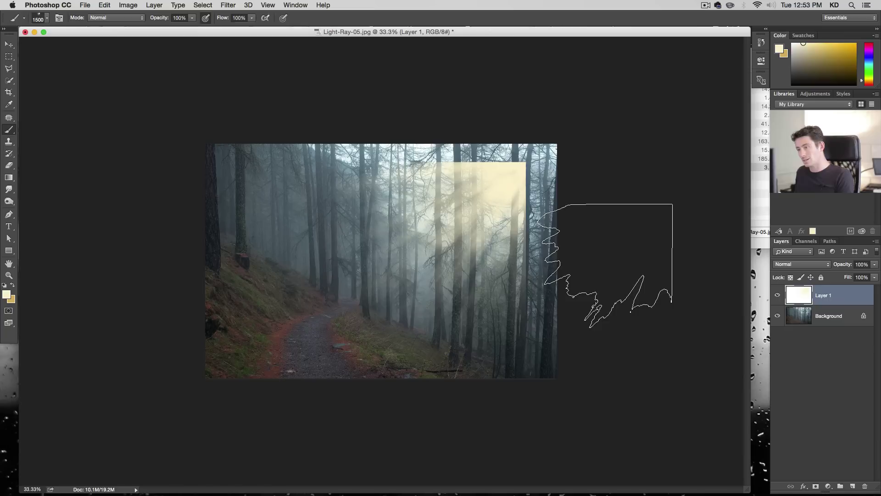
key("super+z")
Choose the 3000 px starburst light-ray brush and stamp cream rays on Layer 1 at the photo's right edge
right_click(396, 272)
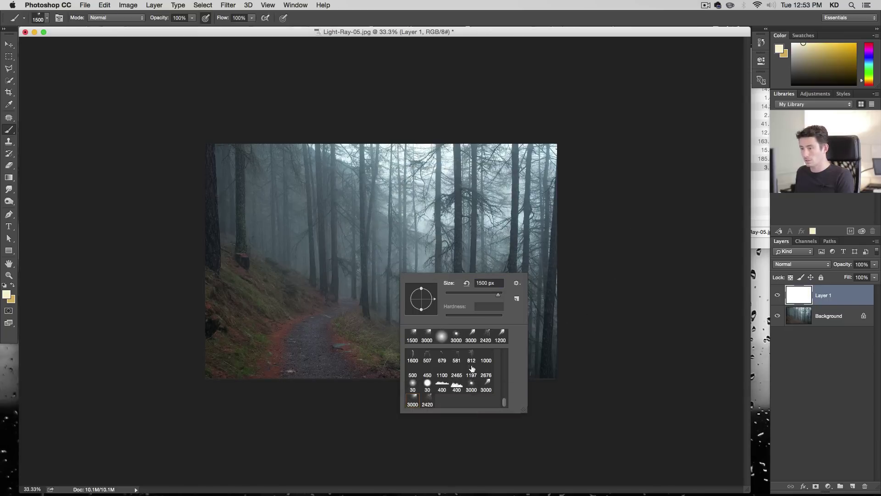
left_click(472, 388)
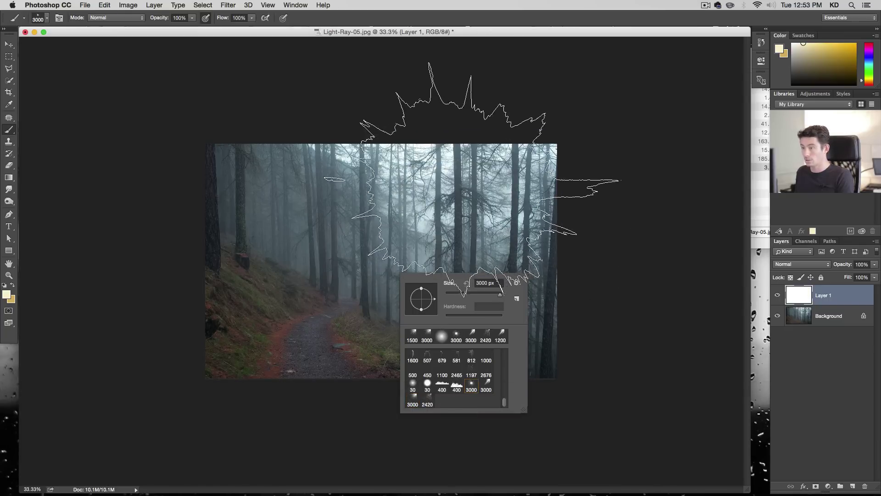
left_click(581, 167)
key("super+z")
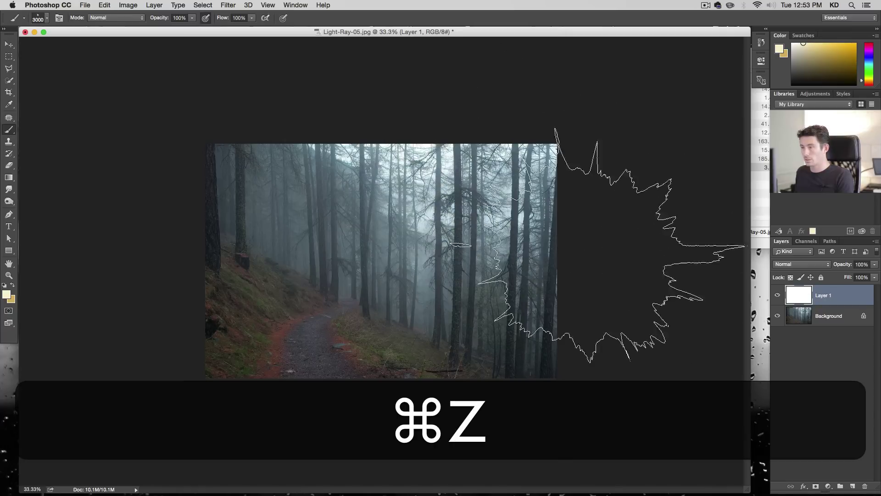
left_click(628, 214)
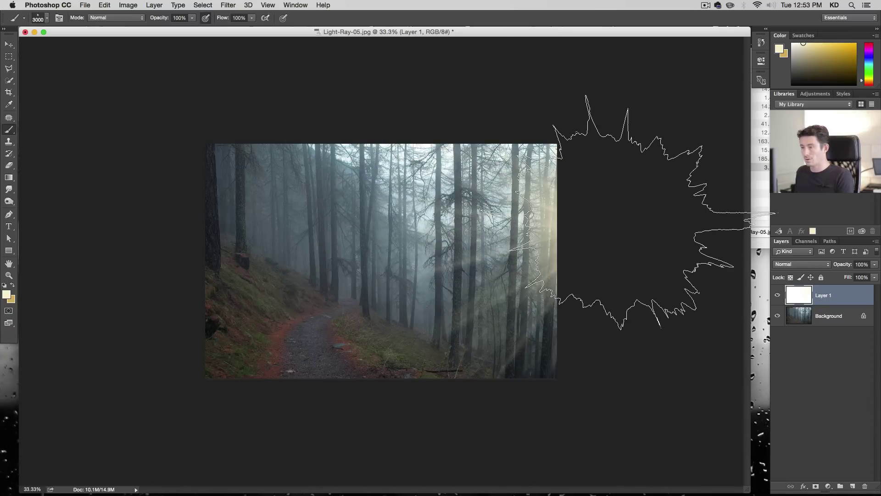
key("super+z")
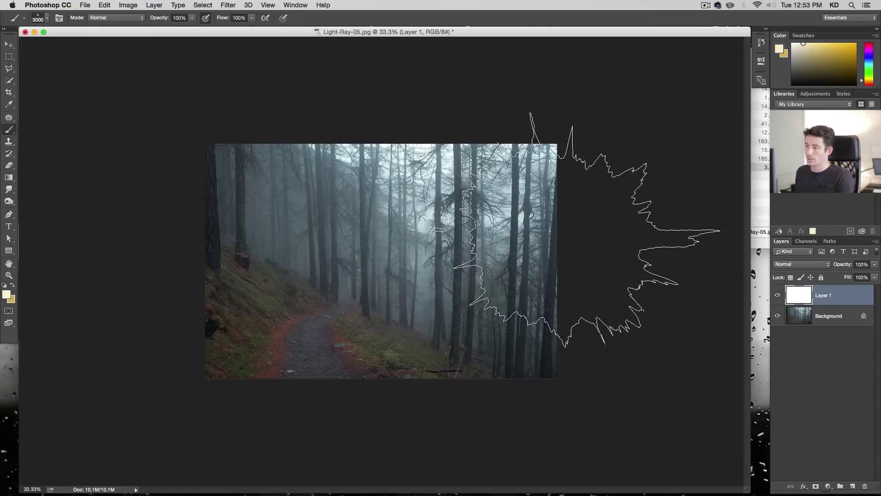
left_click(581, 230)
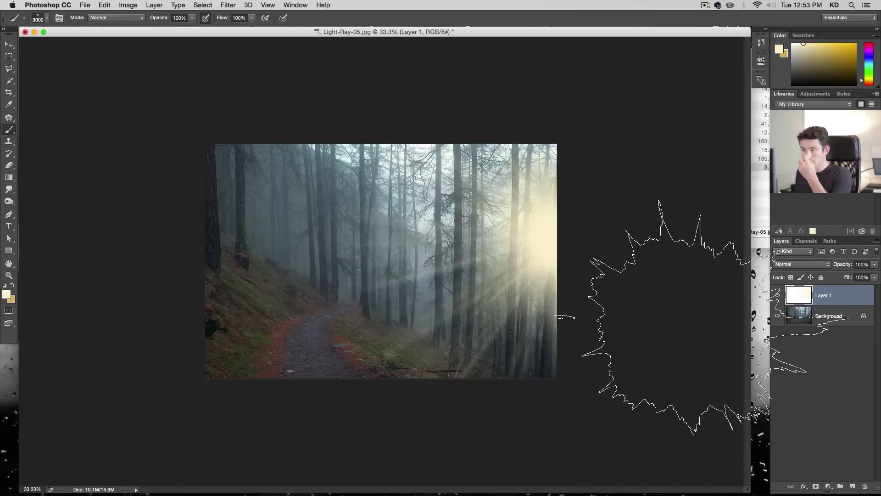
Free-transform the light rays on Layer 1, enlarging them proportionally to about 206% and repositioning them downward over the forest
key("super+t")
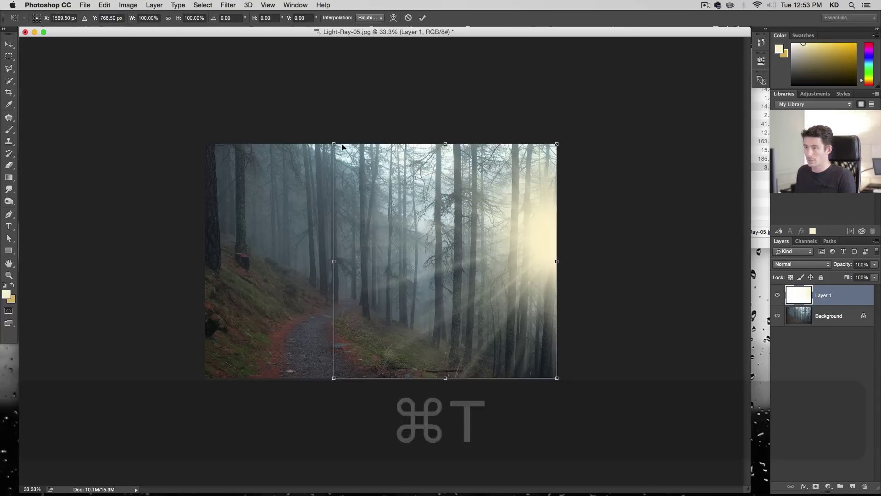
left_click_drag(334, 144, 219, 106)
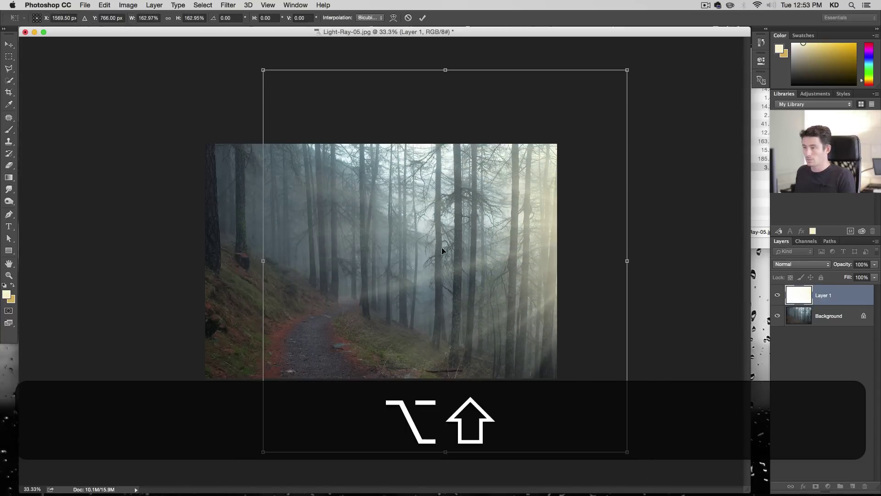
left_click_drag(458, 238, 463, 268)
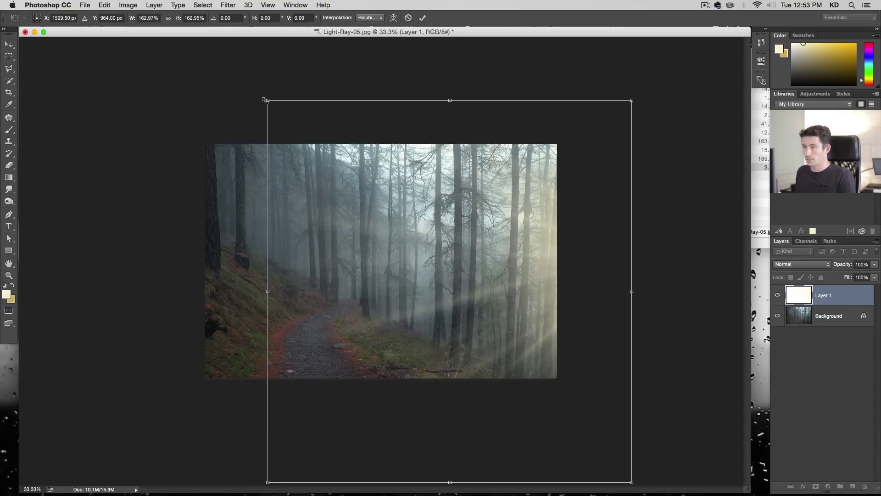
left_click_drag(267, 100, 208, 58)
left_click_drag(463, 229, 378, 209)
left_click_drag(467, 204, 552, 219)
left_click_drag(409, 202, 362, 323)
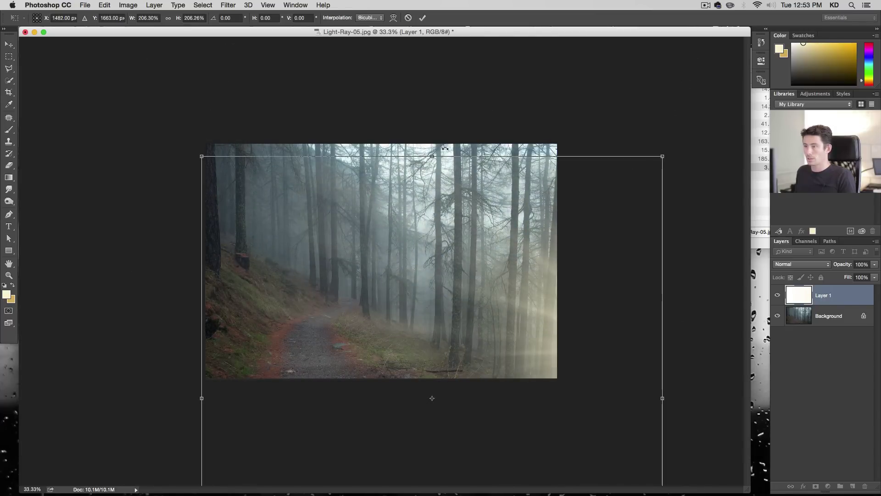
Stretch the rays to about 242% width and 143% height so they span the whole photo, and apply the transform
left_click_drag(434, 160, 422, 236)
left_click_drag(427, 412, 431, 429)
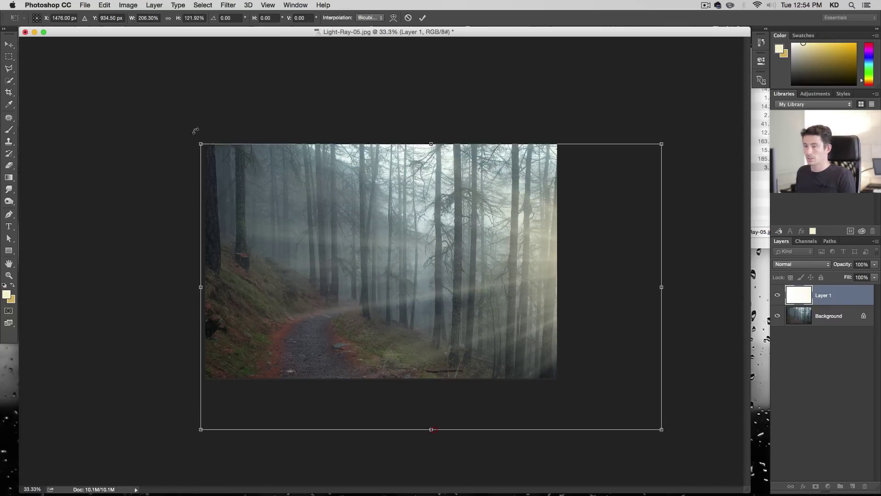
mouse_move(200, 143)
left_mouse_down()
mouse_move(115, 106)
mouse_move(121, 95)
left_mouse_up()
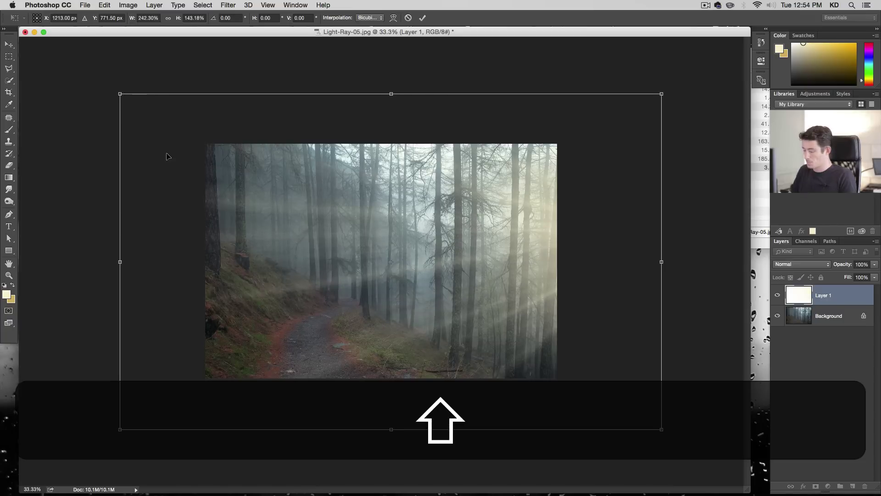
key("shift+Return")
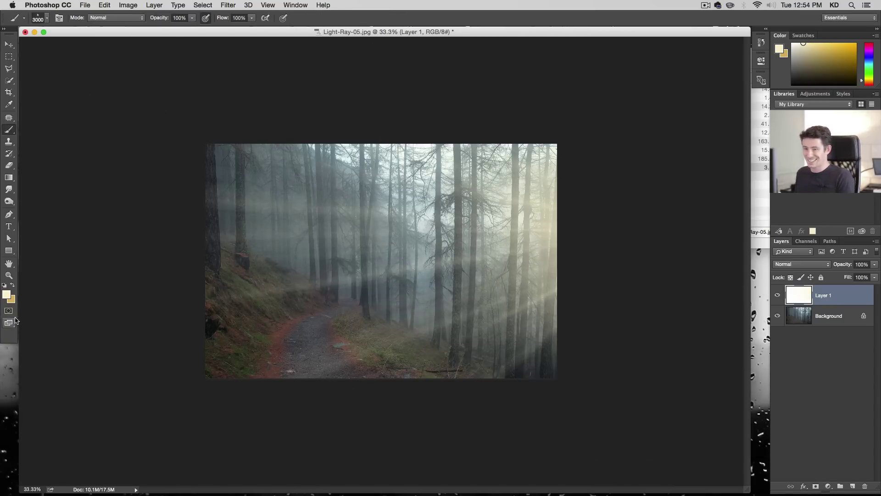
Change the foreground color to the pale cyan #cffcff and return to the Brush tool
double_click(854, 297)
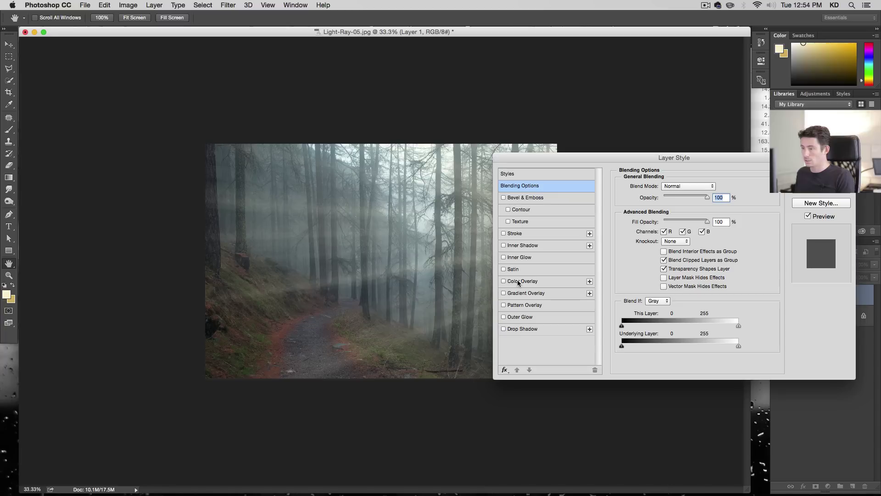
left_click(821, 192)
left_click(6, 294)
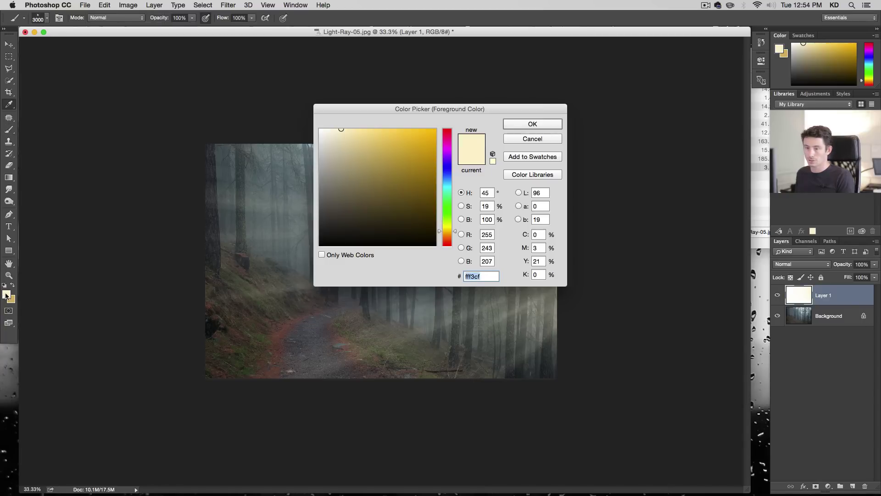
left_click_drag(364, 111, 485, 109)
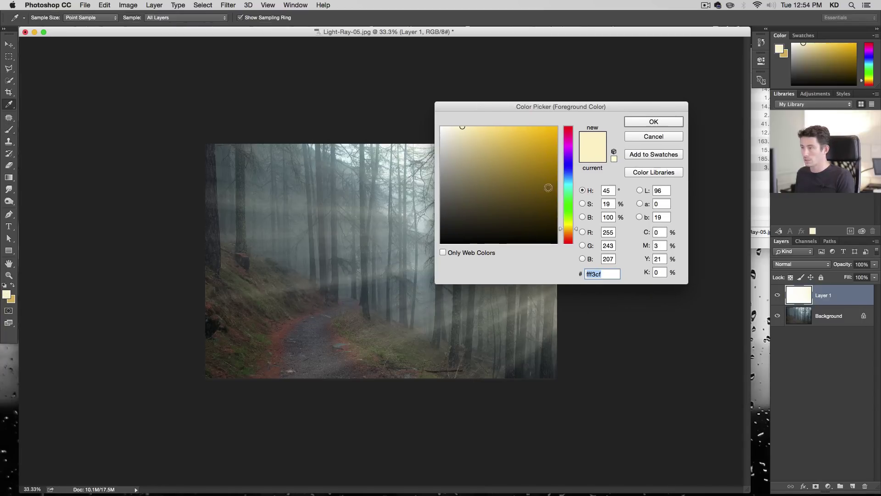
left_click(568, 184)
left_click_drag(568, 184, 568, 185)
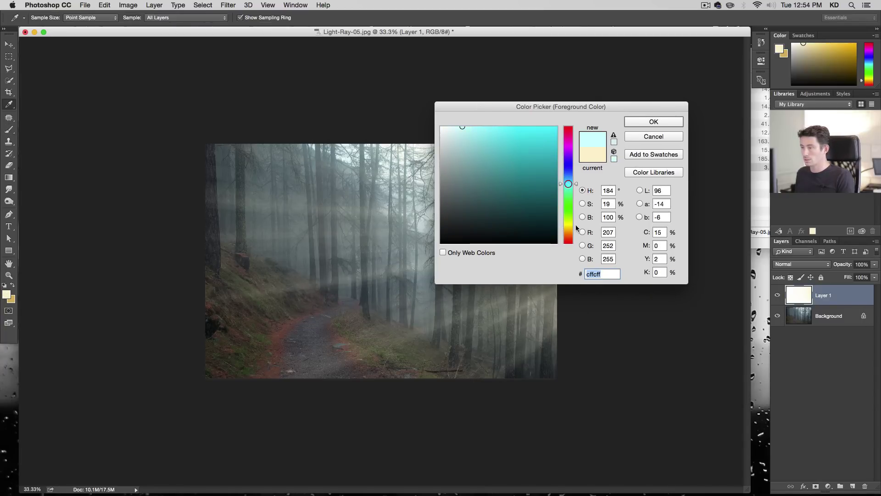
left_click(648, 121)
key("b")
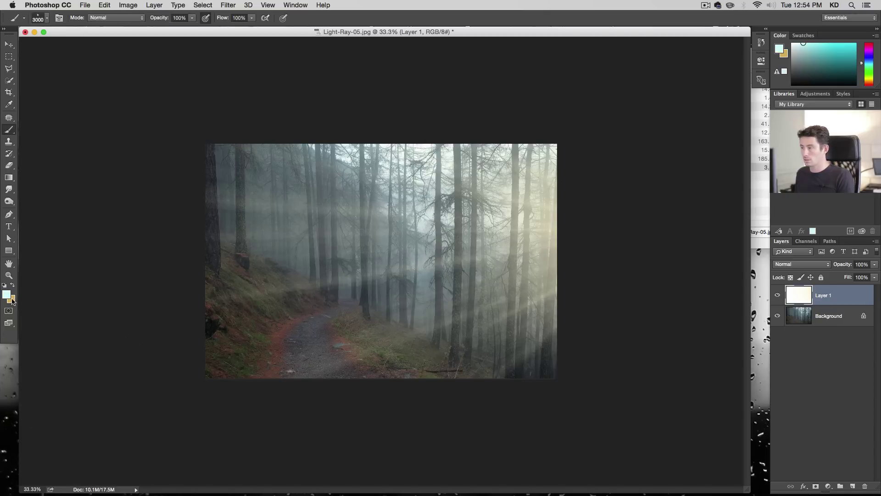
Add a Color Overlay effect to Layer 1 that tints the light rays pale blue, #e7f2ff
double_click(844, 301)
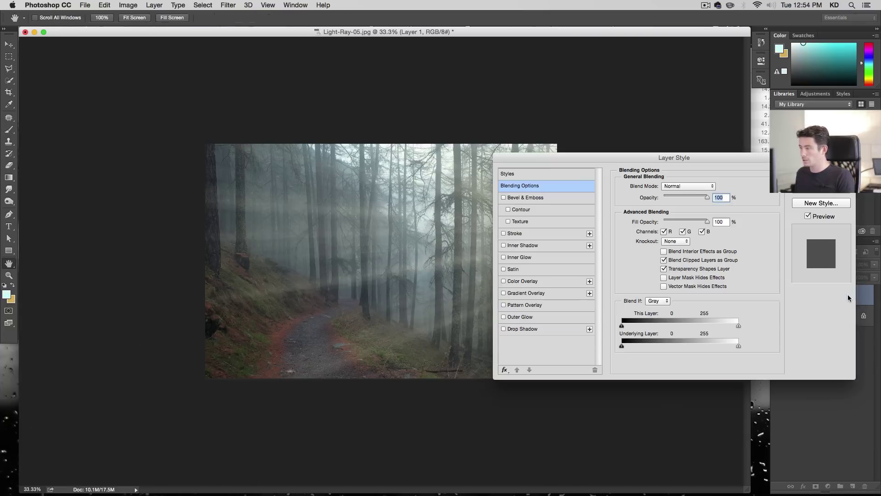
left_click(538, 283)
left_click(712, 186)
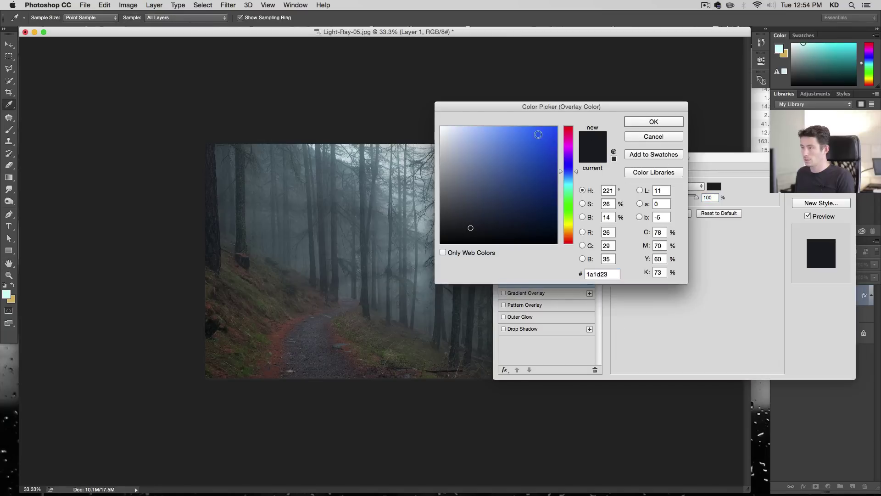
left_click(463, 127)
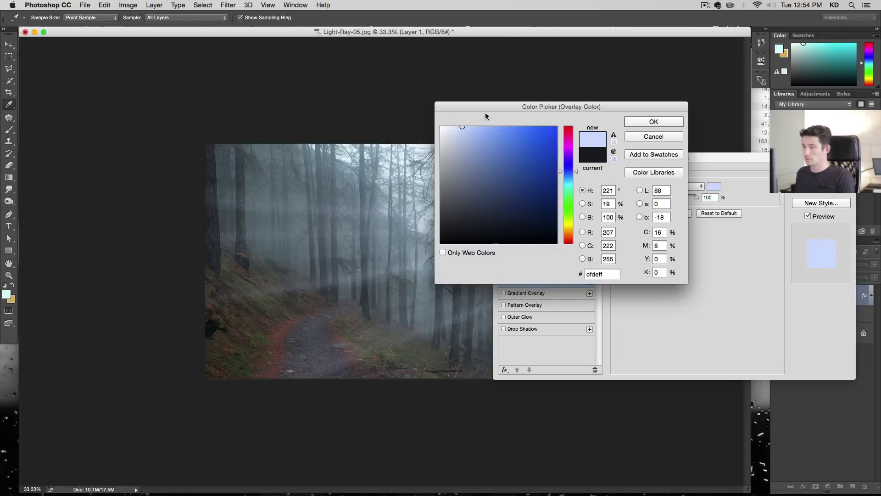
mouse_move(485, 112)
left_mouse_down()
mouse_move(621, 104)
mouse_move(629, 272)
mouse_move(582, 305)
left_mouse_up()
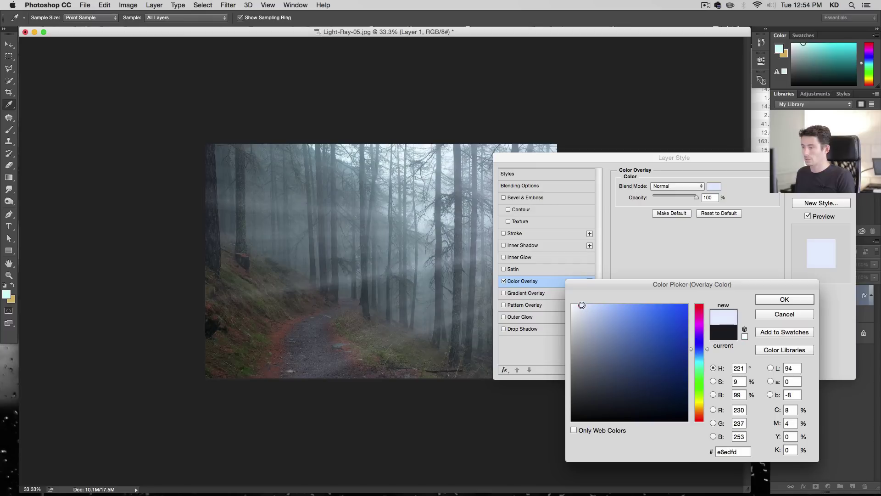
left_click(582, 303)
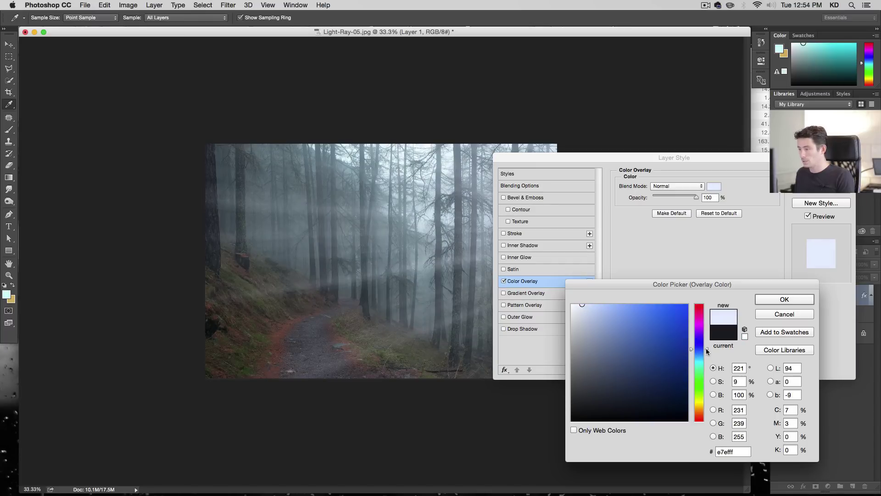
left_click_drag(706, 350, 705, 353)
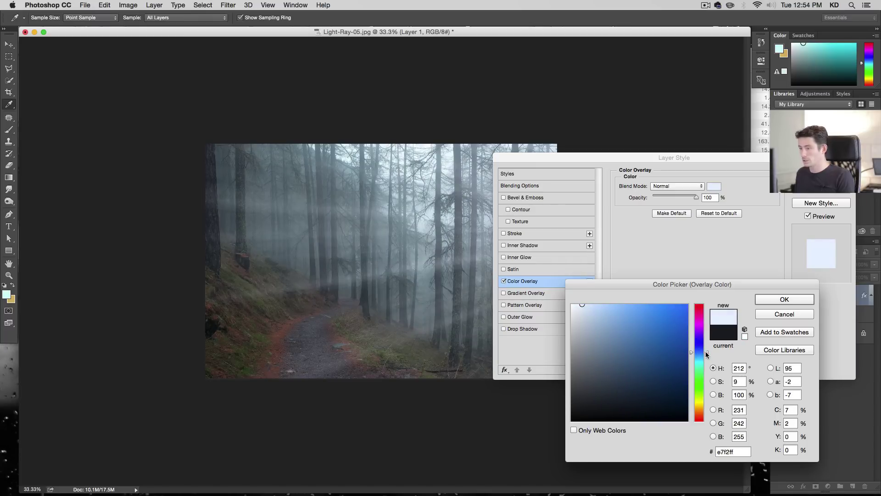
left_click(784, 299)
left_click(821, 173)
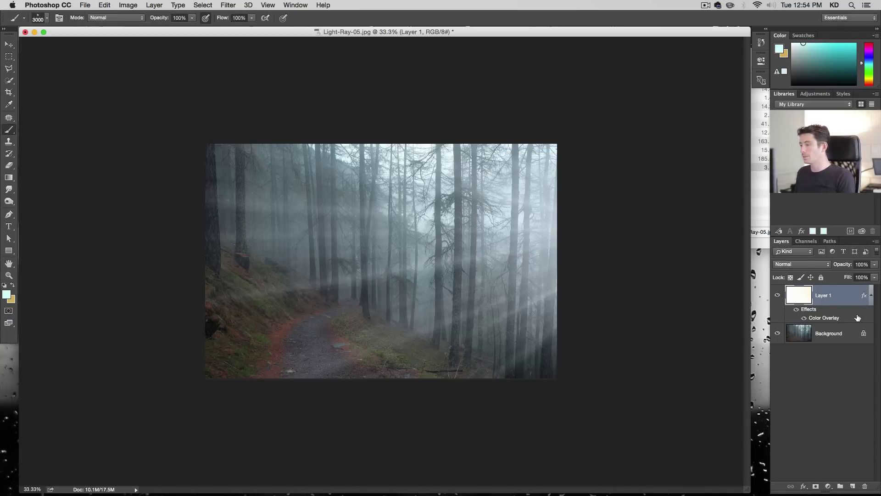
Move the Layer 1 rays slightly down, then duplicate the layer and shift the copy up and to the right
key("v")
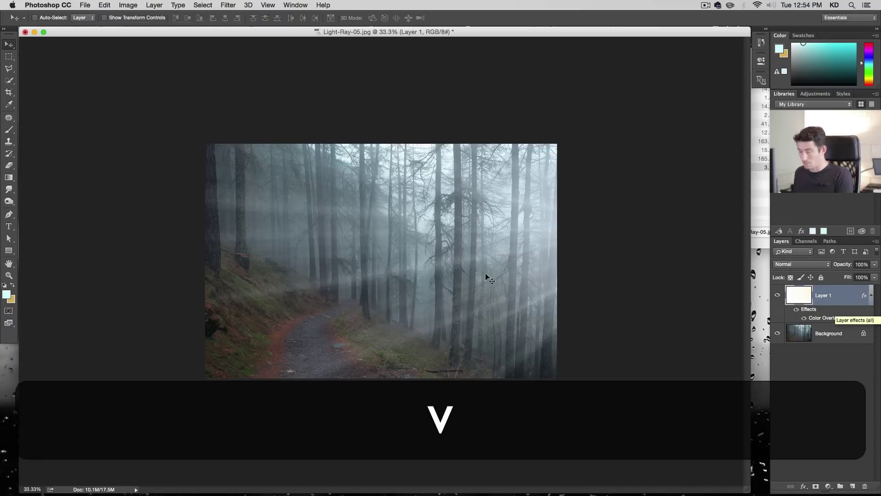
left_click_drag(541, 246, 542, 257)
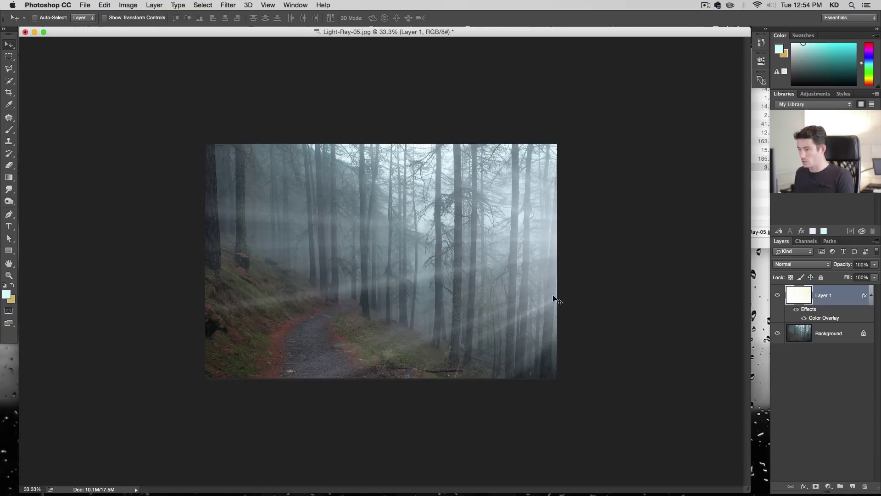
key("super+j")
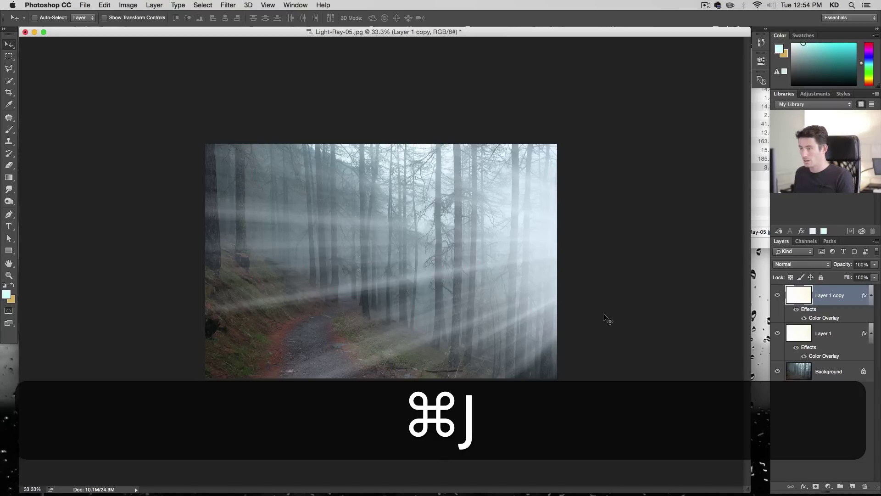
left_click_drag(605, 312, 708, 256)
Set the duplicated ray layer's opacity to 50% and compare the image with that layer hidden and shown
key("v")
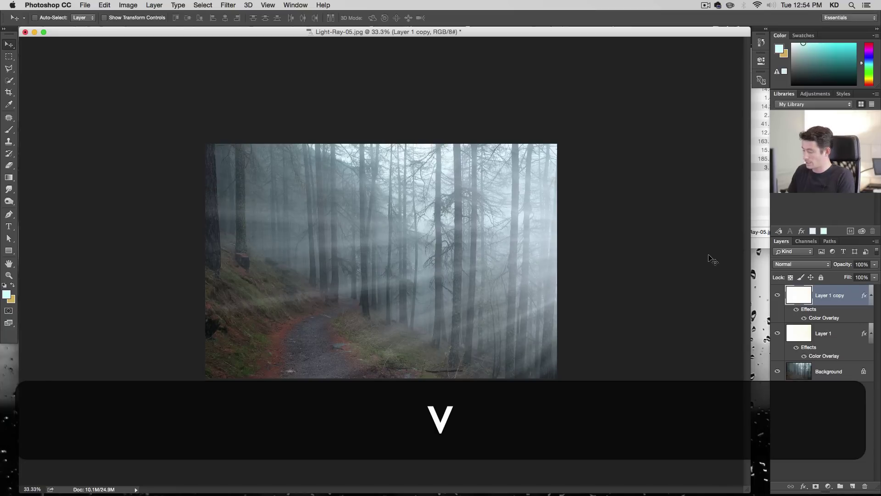
key("5")
key("0")
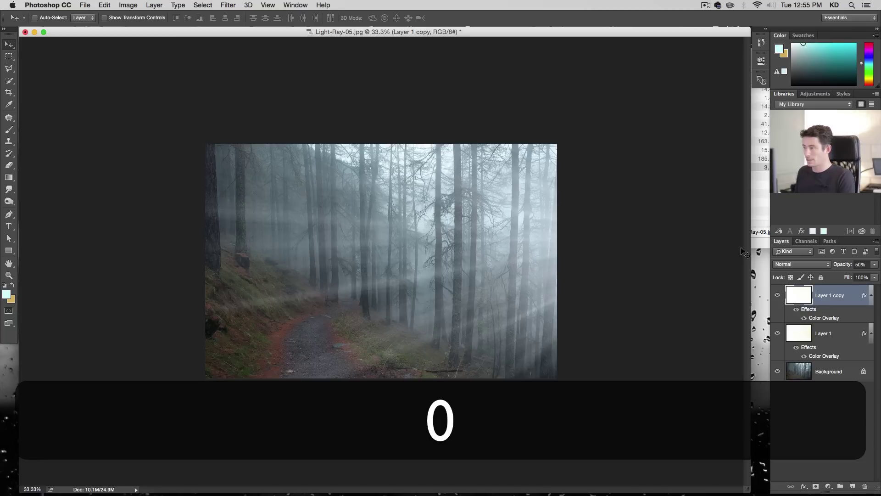
left_click(778, 297)
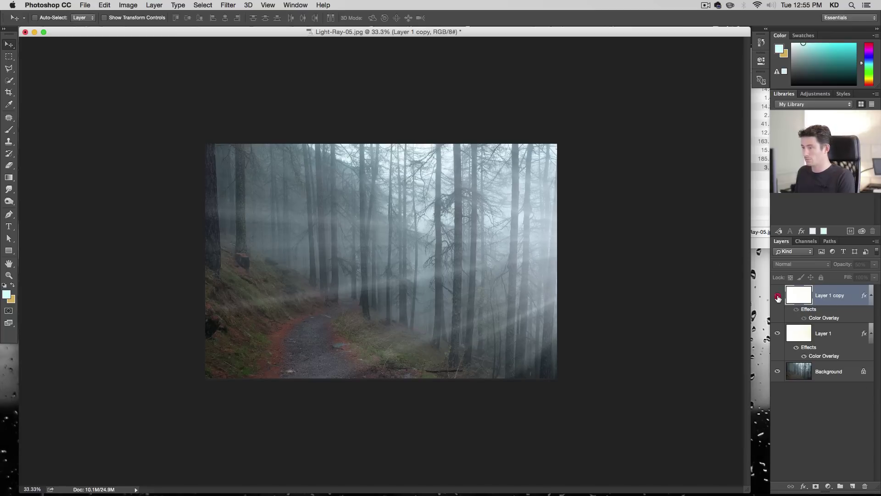
left_click(778, 297)
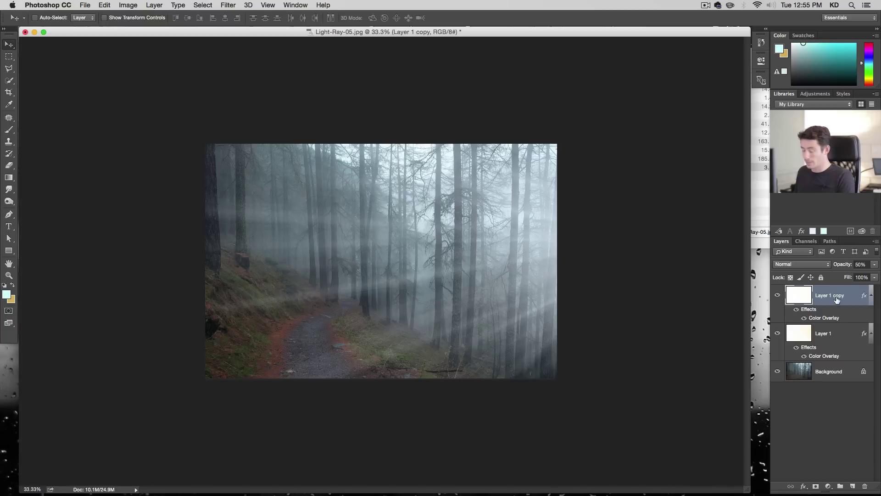
Stamp all visible layers into a new top layer and set its Clarity to -13 in the Camera Raw Filter
key("super+alt+shift+e")
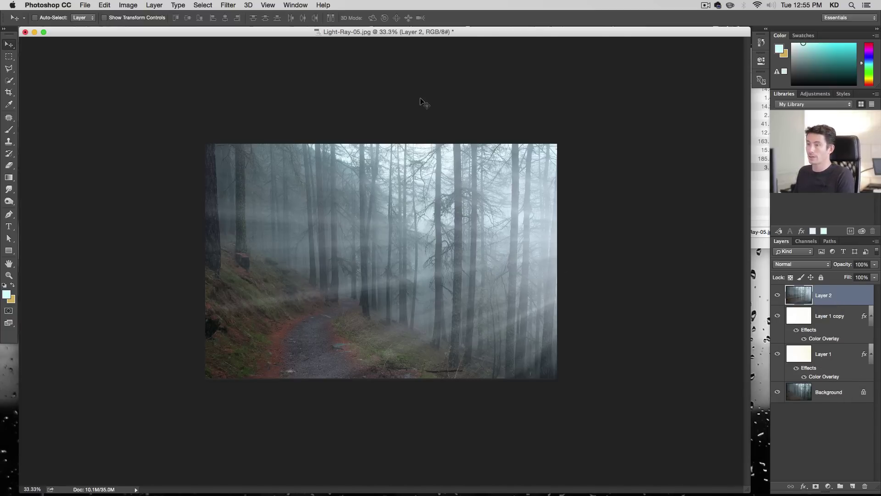
left_click(228, 5)
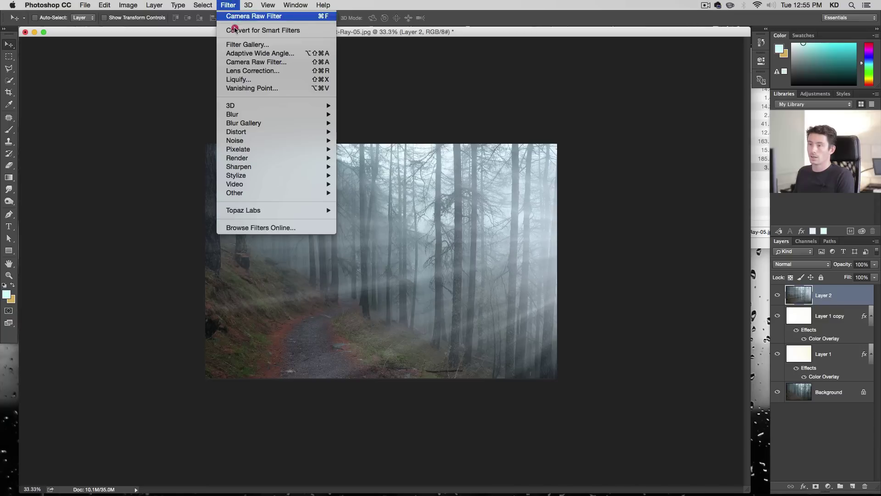
left_click(250, 61)
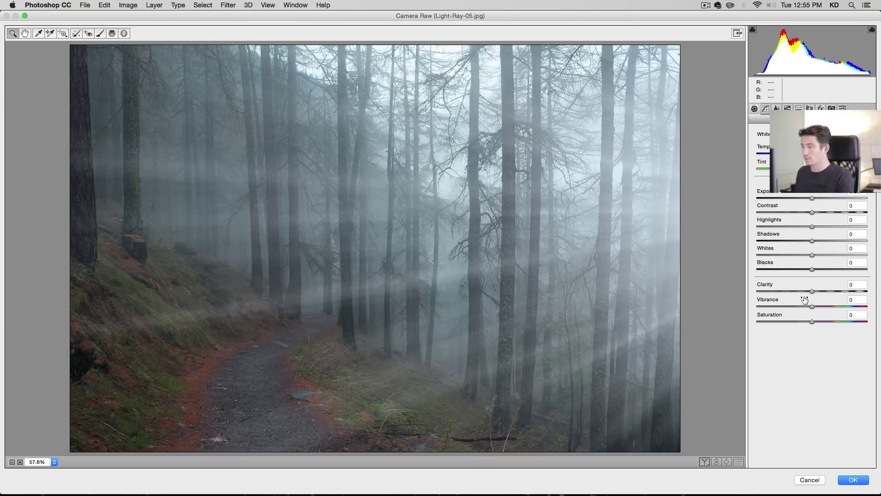
left_click_drag(803, 291, 807, 292)
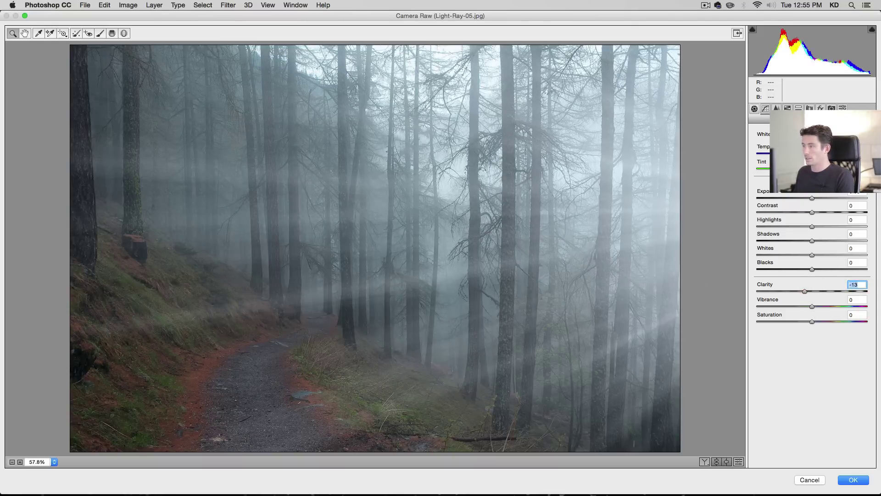
Cool the color temperature strongly toward blue, and set Vibrance to -26 and Saturation to -9
mouse_move(812, 154)
left_mouse_down()
mouse_move(801, 154)
mouse_move(817, 170)
mouse_move(798, 154)
left_mouse_up()
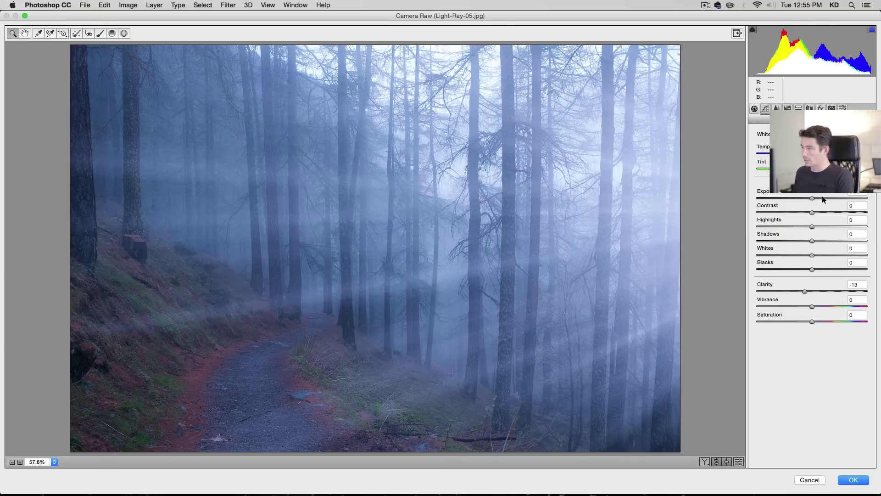
left_click_drag(811, 306, 797, 305)
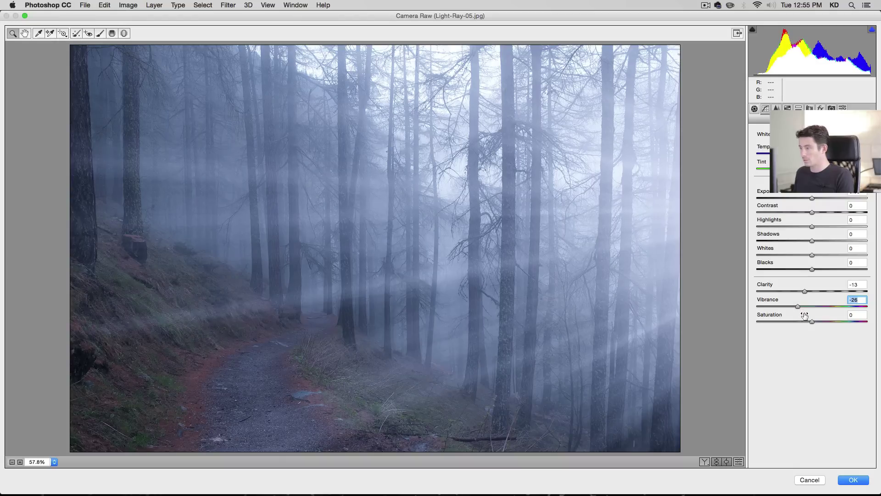
left_click(806, 320)
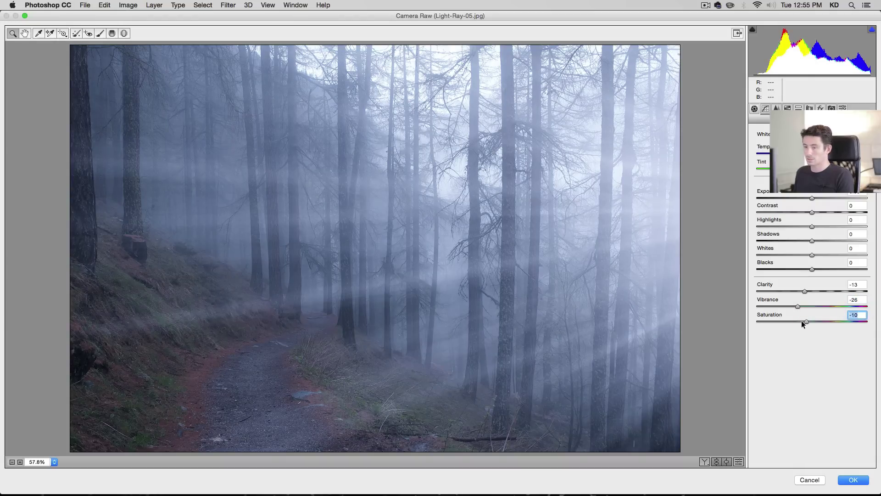
left_click_drag(805, 321, 806, 321)
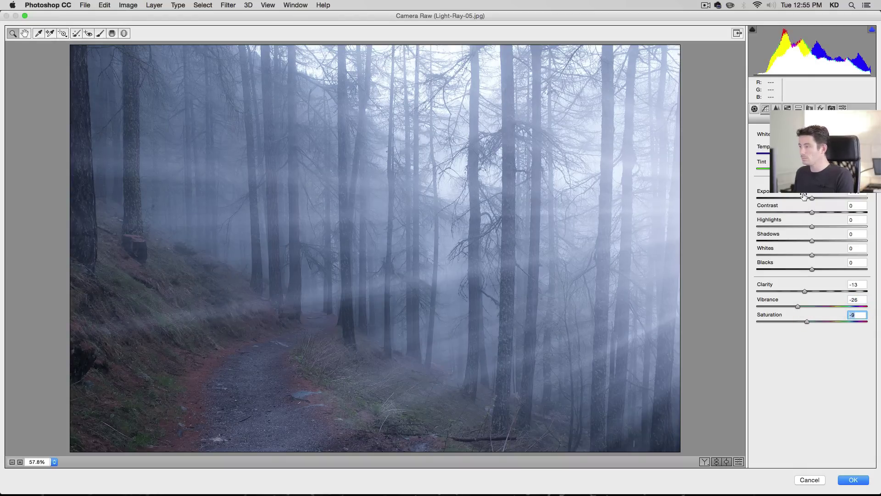
left_click_drag(804, 153, 800, 154)
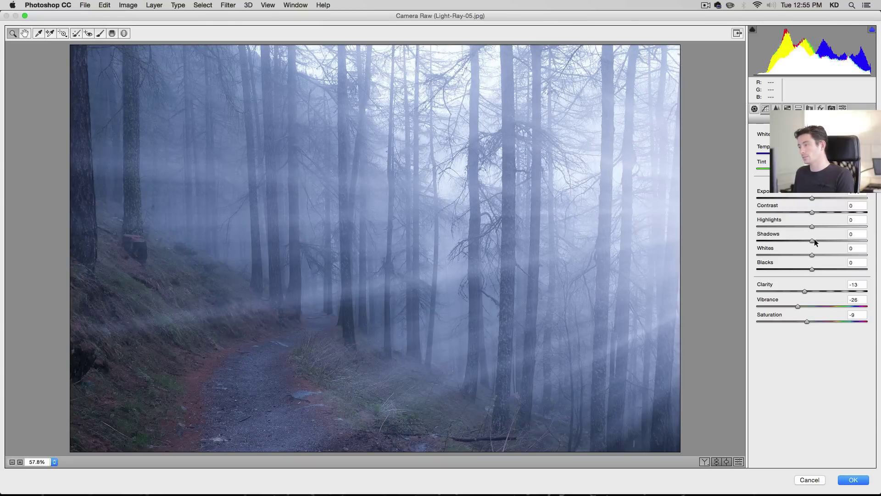
Set Shadows to +16 and Highlights to -50, lower Clarity slightly further, and apply the Camera Raw adjustments
left_click_drag(815, 242, 785, 227)
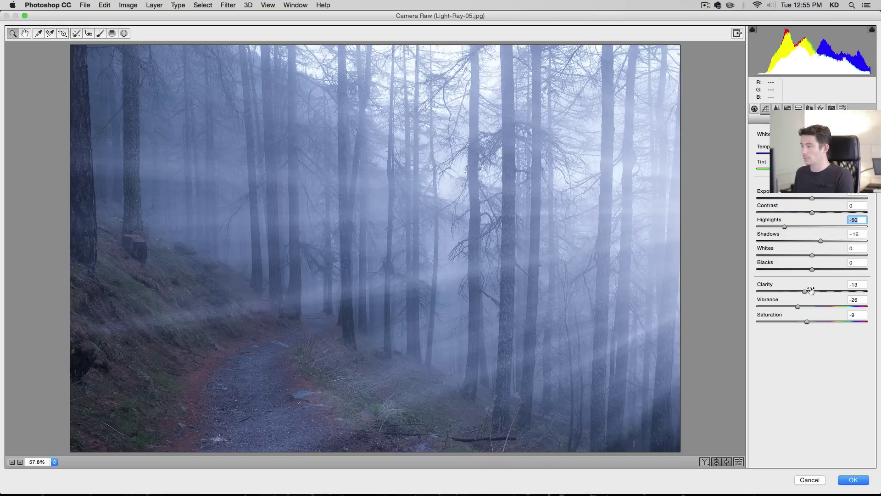
left_click_drag(800, 291, 798, 292)
left_click(853, 480)
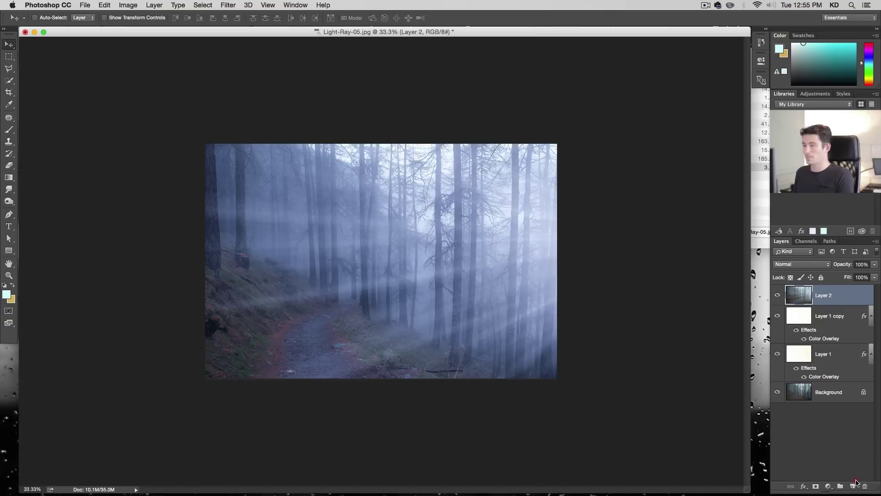
Duplicate the Background layer and move the copy to the top of the layer stack
left_click(833, 393)
key("super+j")
left_click_drag(833, 393, 825, 291)
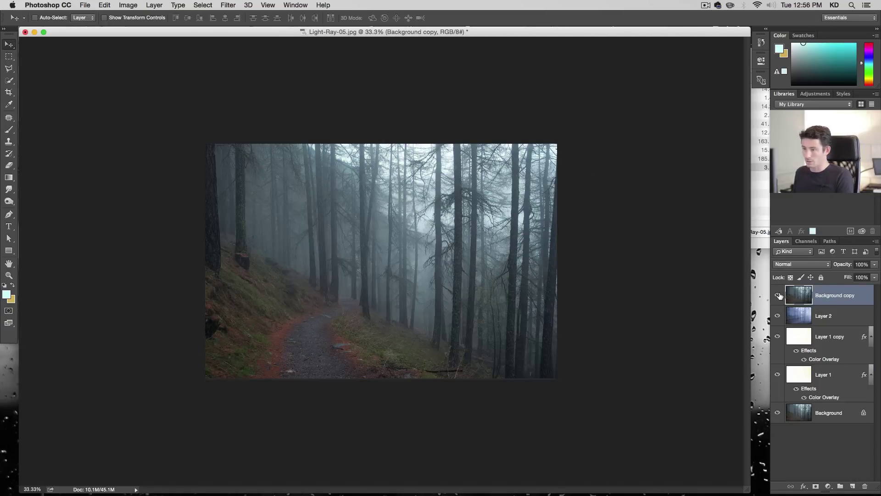
Compare the original photo with the graded result by repeatedly hiding and showing the Background copy layer
left_click(778, 295)
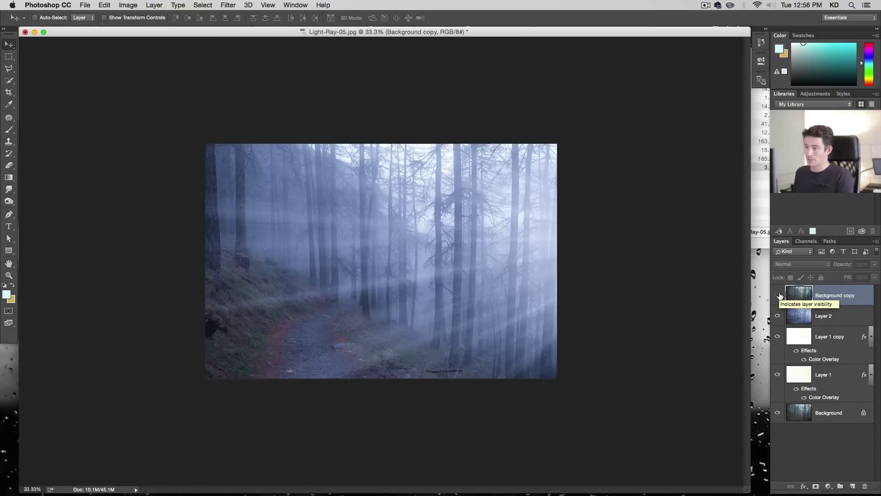
left_click(779, 295)
left_click(779, 295)
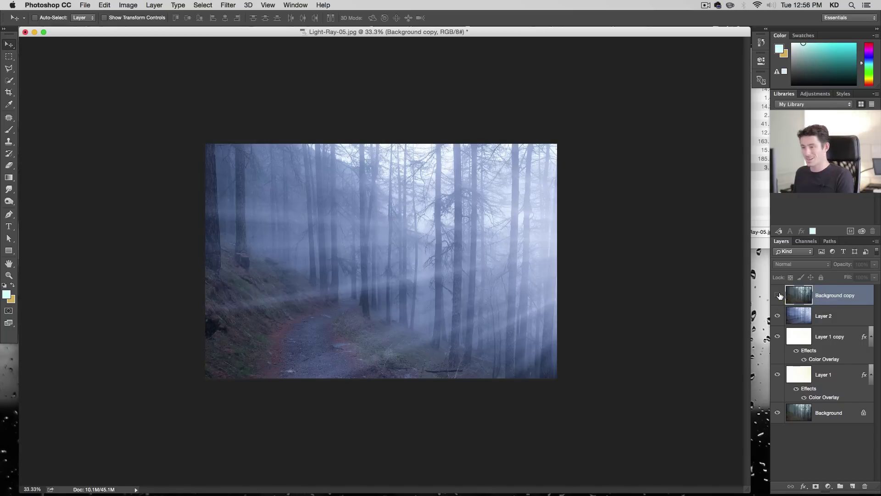
left_click(779, 295)
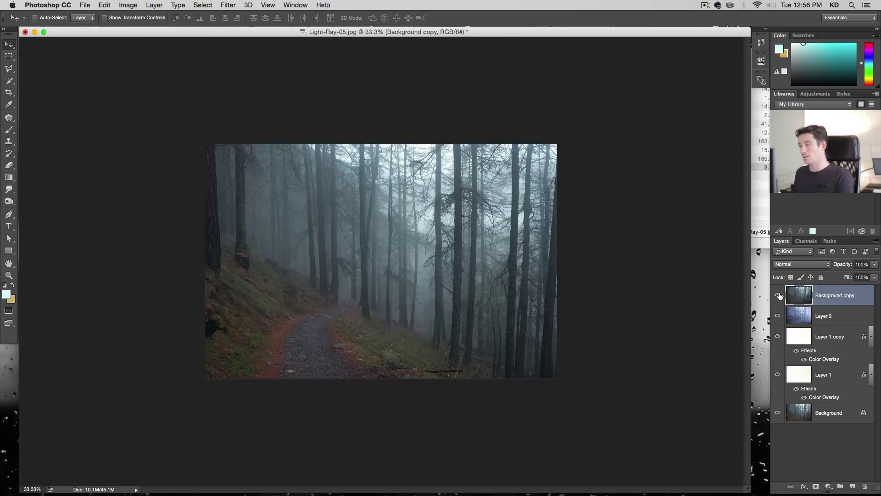
left_click(779, 295)
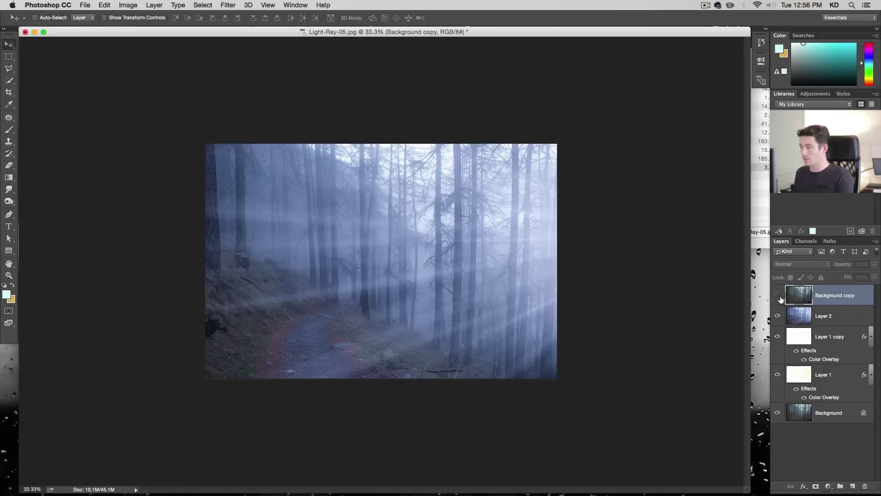
left_click(778, 296)
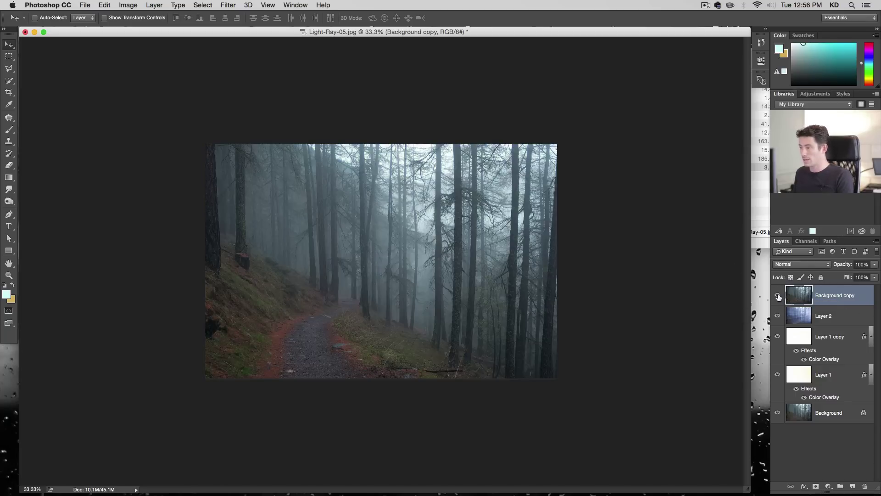
Set the Background copy layer's opacity to 30%
left_click(860, 264)
type("30")
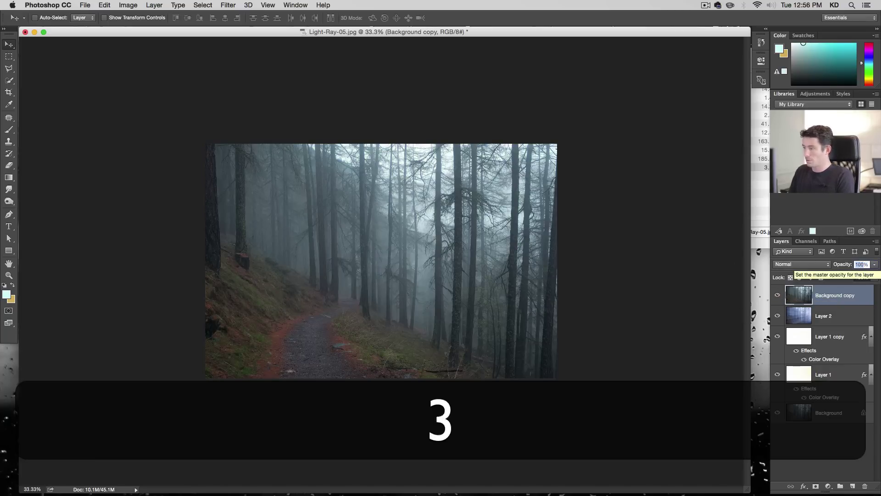
key("Return")
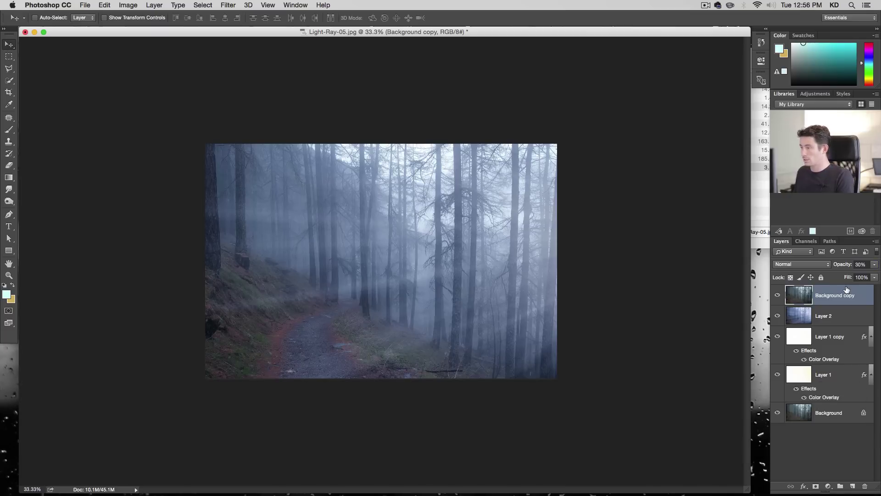
Add a layer mask to the Background copy and draw a black-to-transparent linear gradient on it from the photo's lower edge upward
left_click(815, 486)
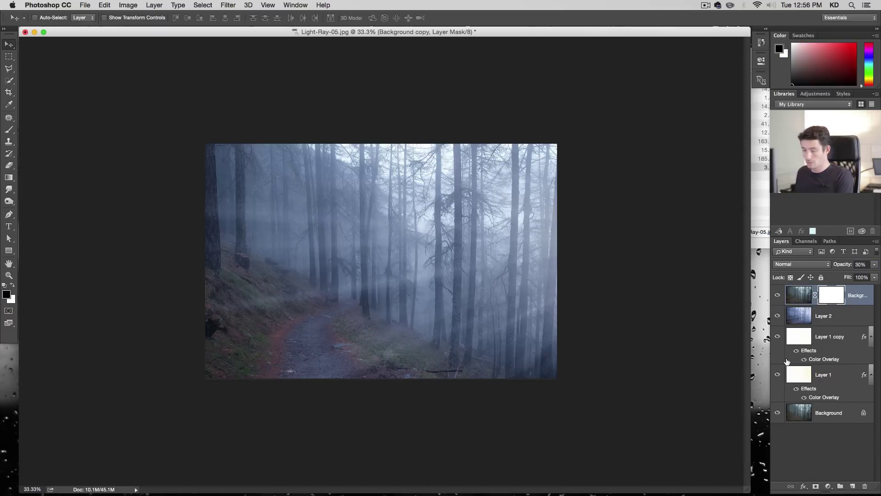
key("g")
left_click(66, 18)
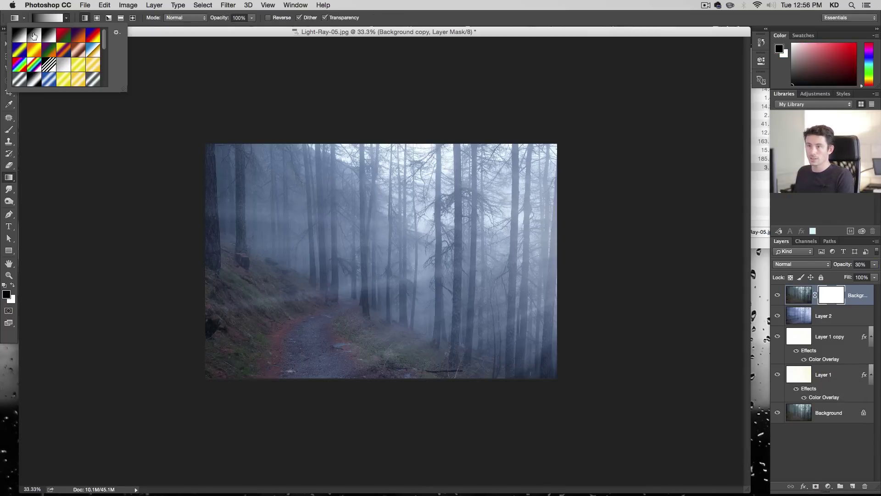
left_click(66, 19)
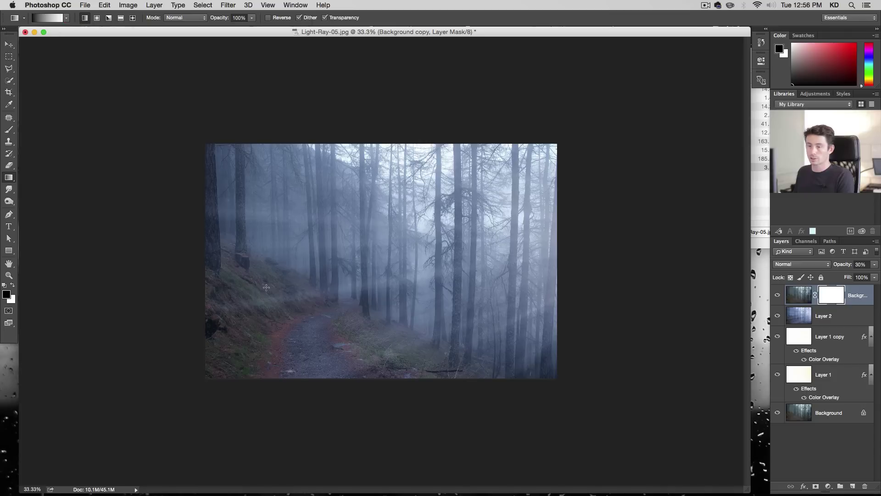
left_click_drag(390, 381, 375, 141)
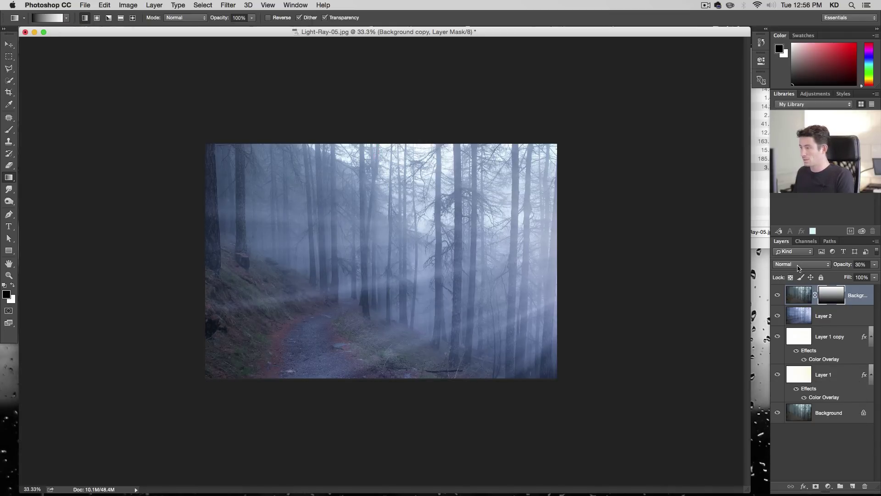
Set the Background copy's opacity to 100% and rework its mask with linear gradients, white rising from below and black falling from above
left_click_drag(876, 267, 876, 274)
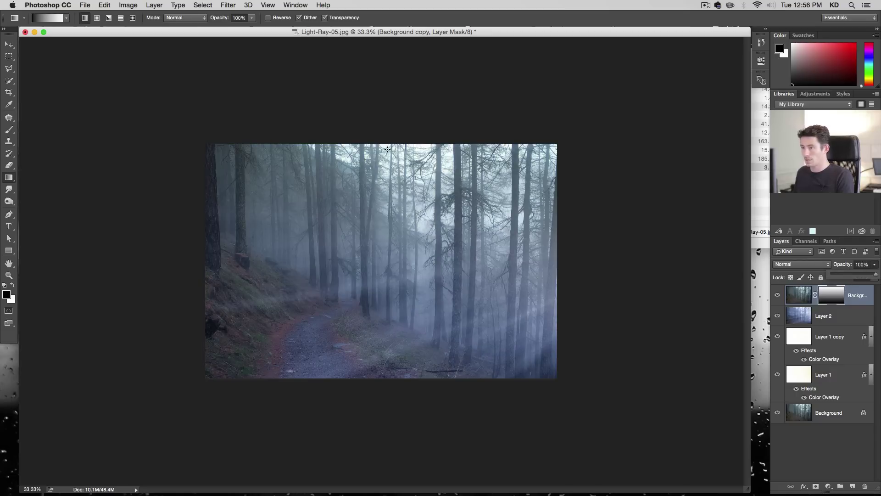
left_click_drag(387, 157, 473, 386)
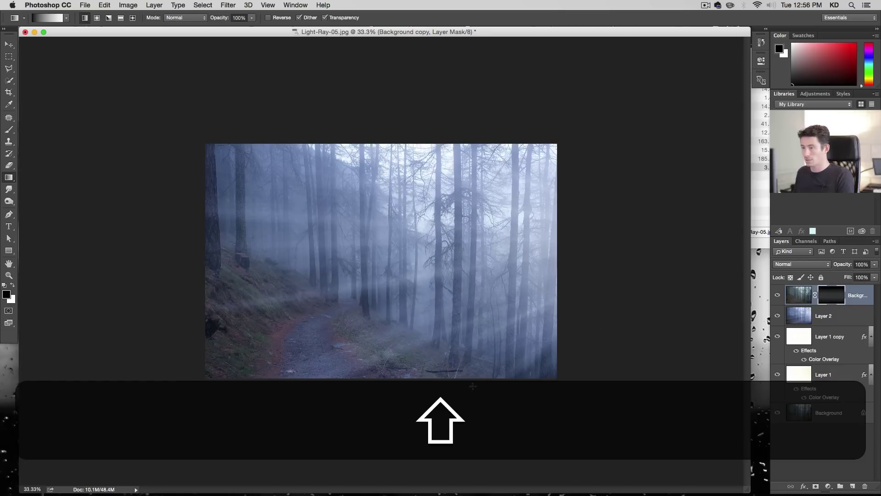
key("x")
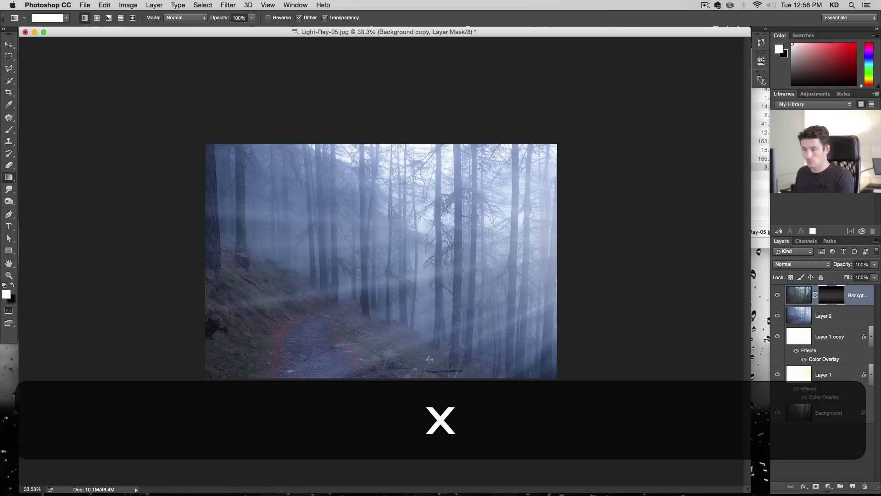
left_click_drag(423, 396, 411, 241)
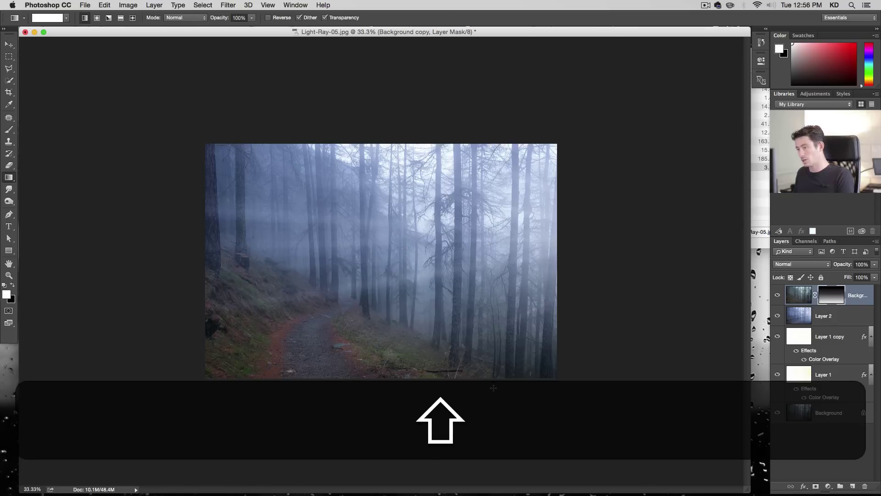
left_click_drag(510, 407, 437, 157)
key("x")
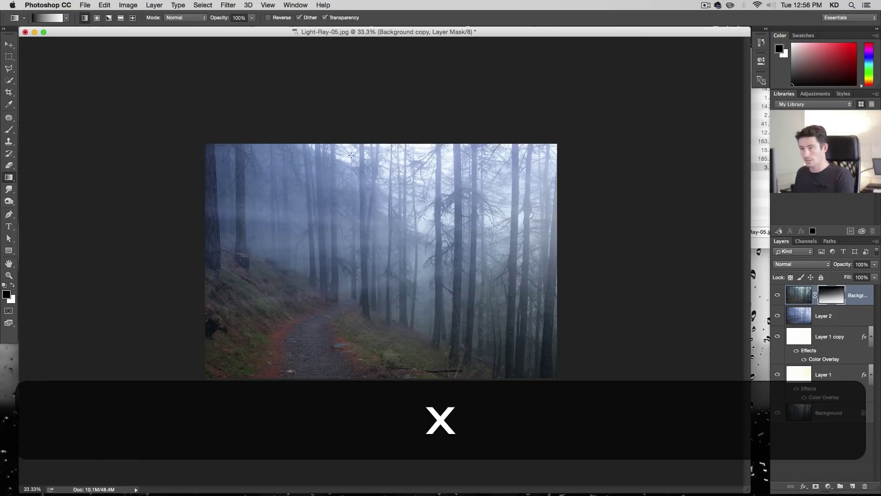
left_click_drag(305, 87, 395, 451)
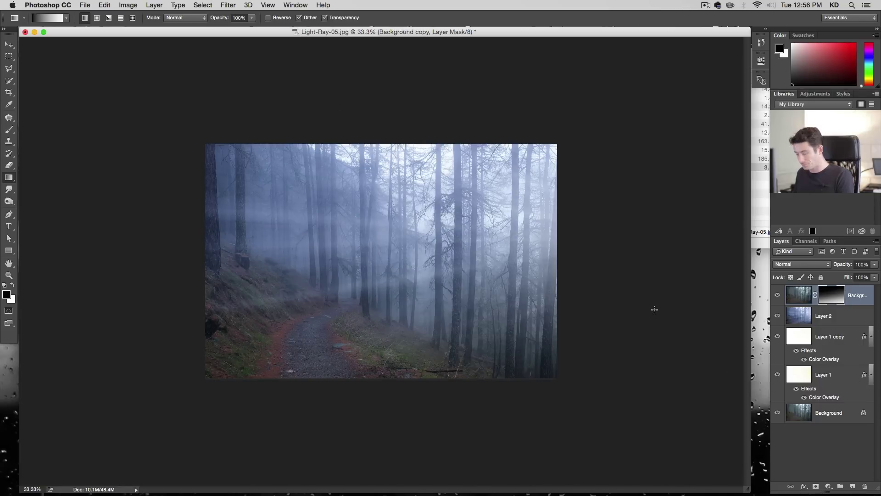
Set up a soft round brush of 1040 px with 0% hardness and 20% opacity
key("b")
right_click(473, 287)
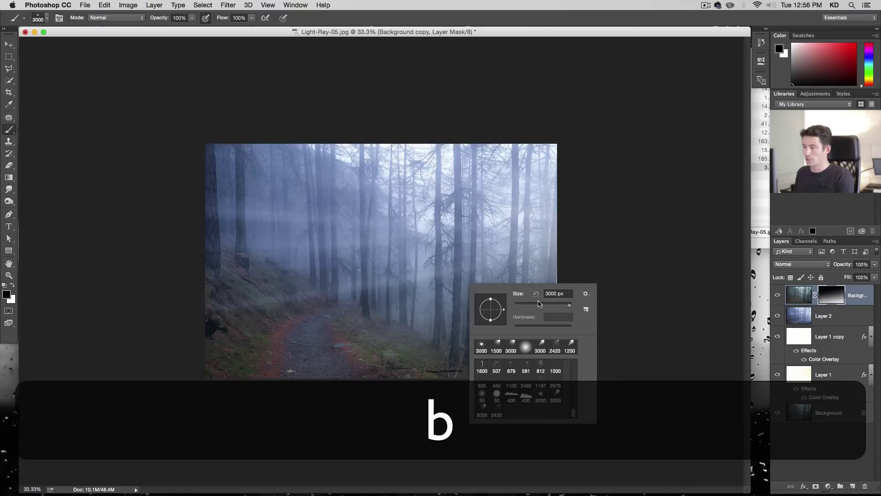
scroll(527, 380, "up", 10)
left_click(482, 367)
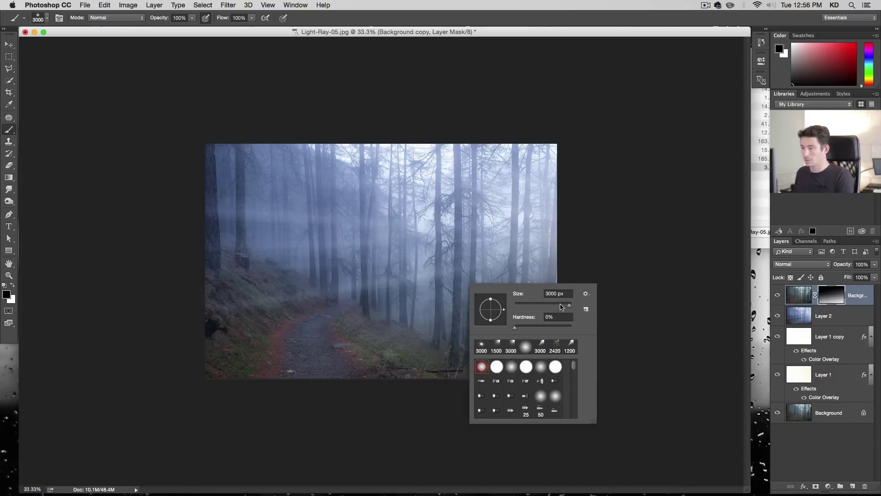
left_click_drag(567, 307, 568, 306)
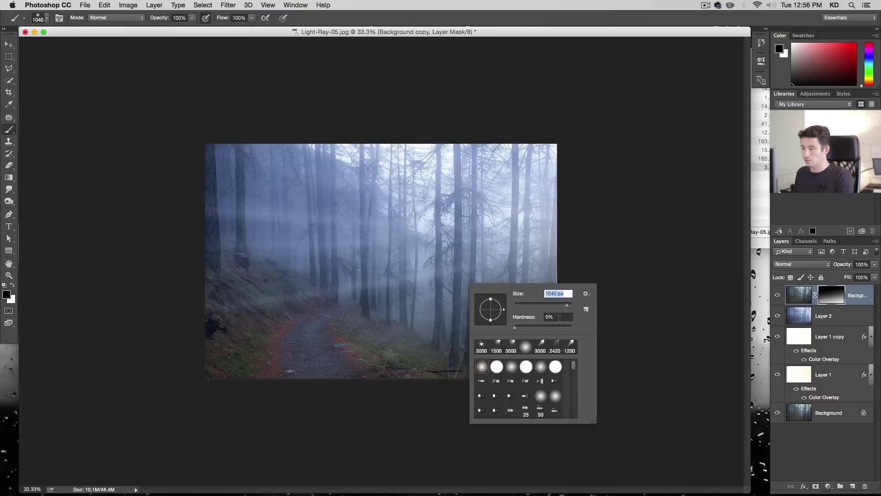
key("Return")
key("2")
key("0")
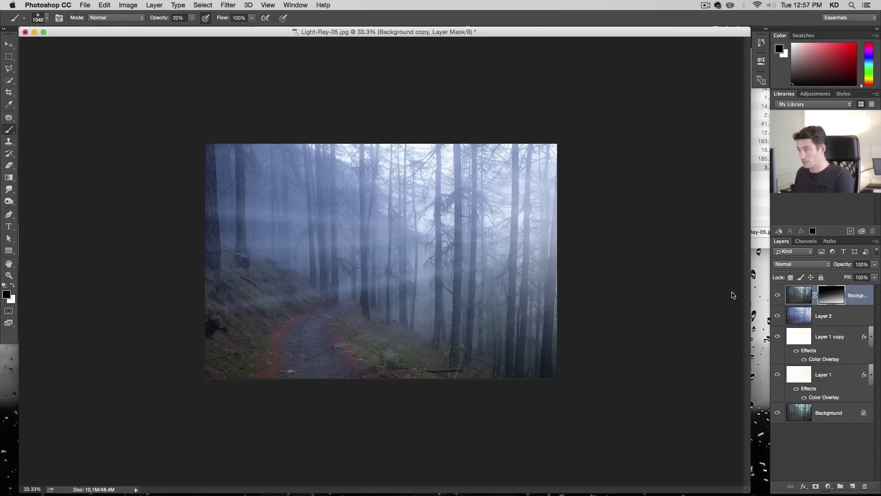
Paint white on the Background copy's mask over the path and grassy slope to restore their original colors
key("x")
mouse_move(247, 311)
left_mouse_down()
mouse_move(342, 301)
mouse_move(416, 328)
left_mouse_up()
mouse_move(296, 272)
left_mouse_down()
mouse_move(278, 221)
mouse_move(241, 237)
mouse_move(249, 284)
mouse_move(362, 313)
mouse_move(374, 298)
left_mouse_up()
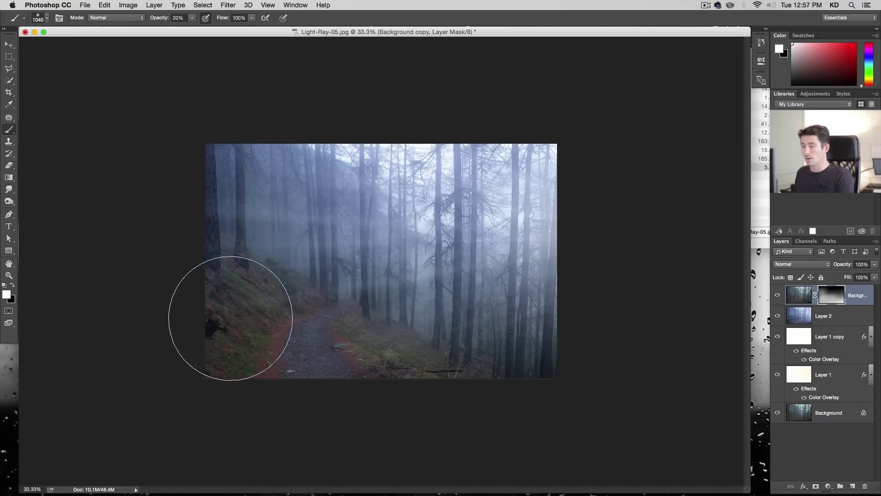
Compare the image with the masked Background copy hidden and shown, and select the original Background layer
left_click(777, 295)
left_click(777, 295)
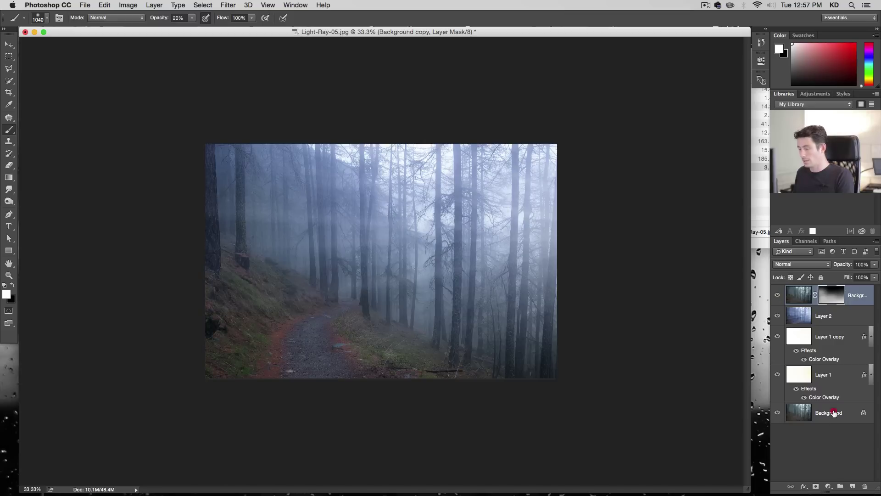
left_click(834, 413)
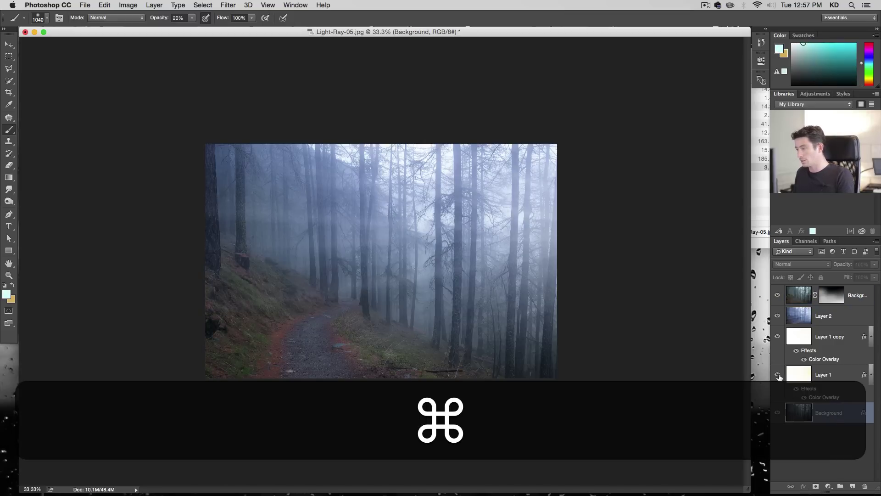
mouse_move(779, 376)
left_mouse_down()
mouse_move(780, 300)
mouse_move(783, 378)
left_mouse_up()
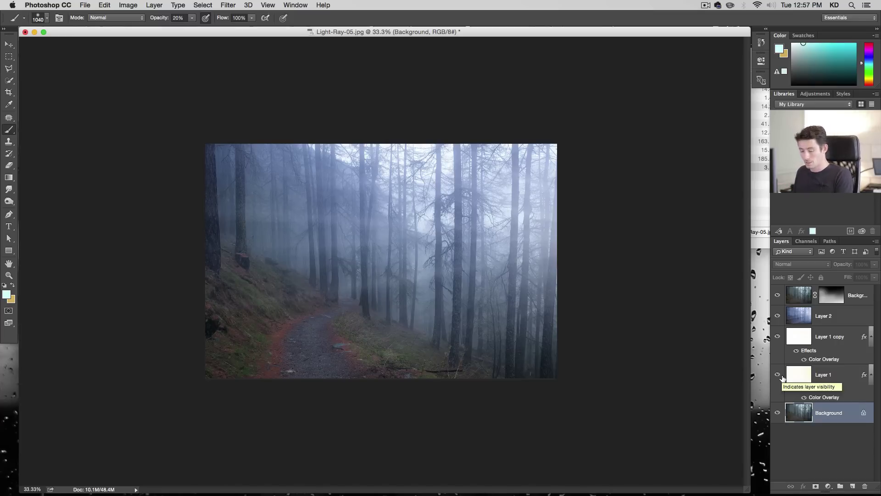
Save the layered document in Photoshop format as Light-Ray-05.psd and close it
key("shift+super+s")
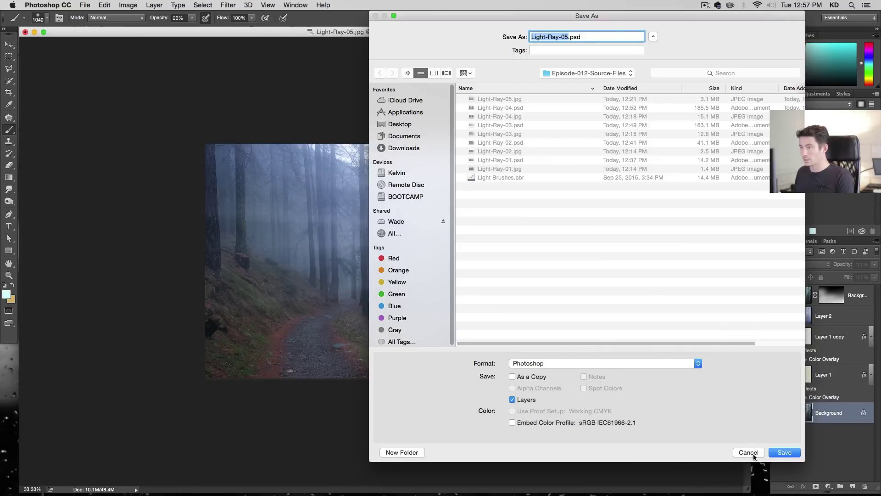
left_click(780, 454)
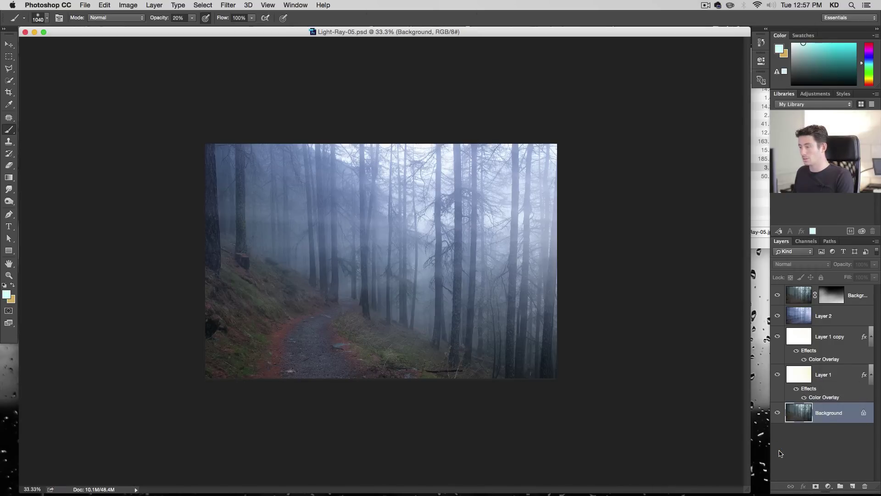
key("super+w")
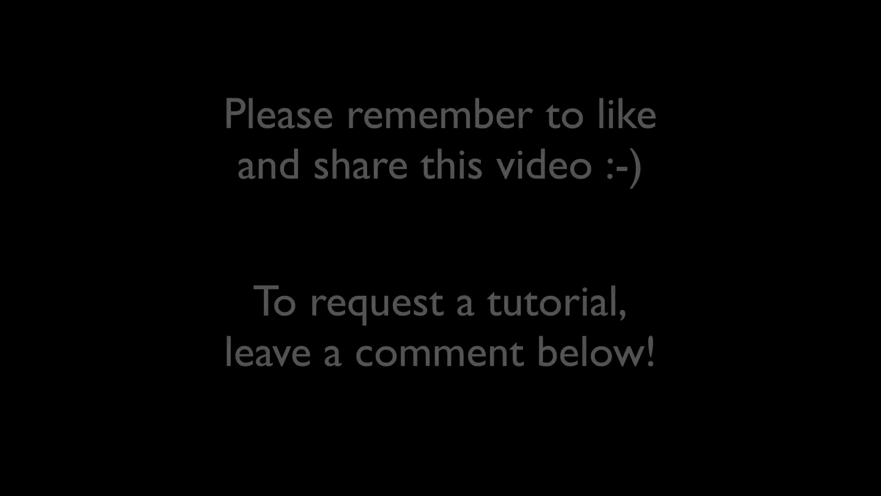